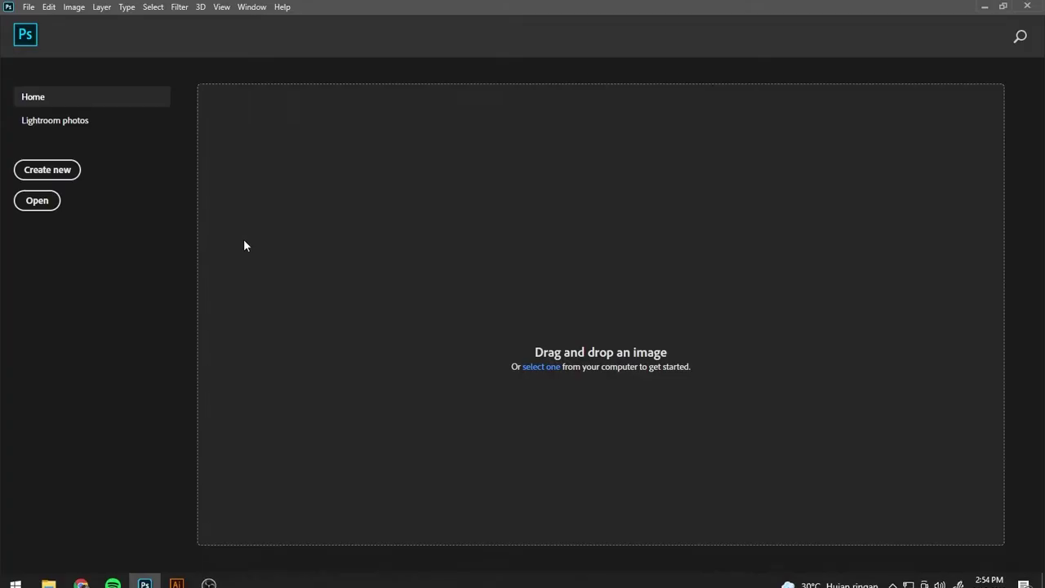
- Create a new blank A5 document, 148 × 210 mm at 300 ppi
{"action": "left_click", "coordinate": [29, 6]}
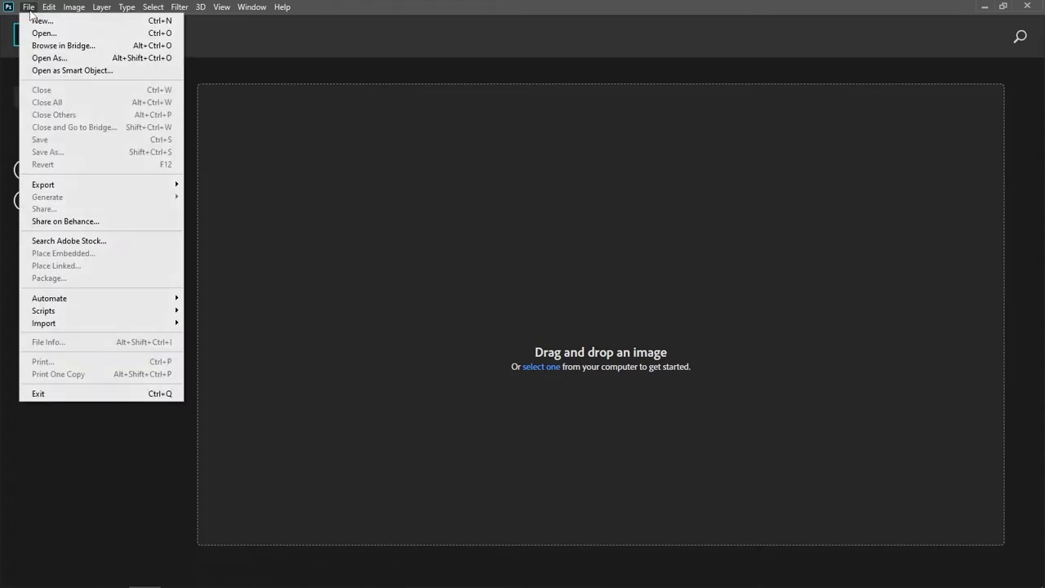
{"action": "left_click", "coordinate": [33, 21]}
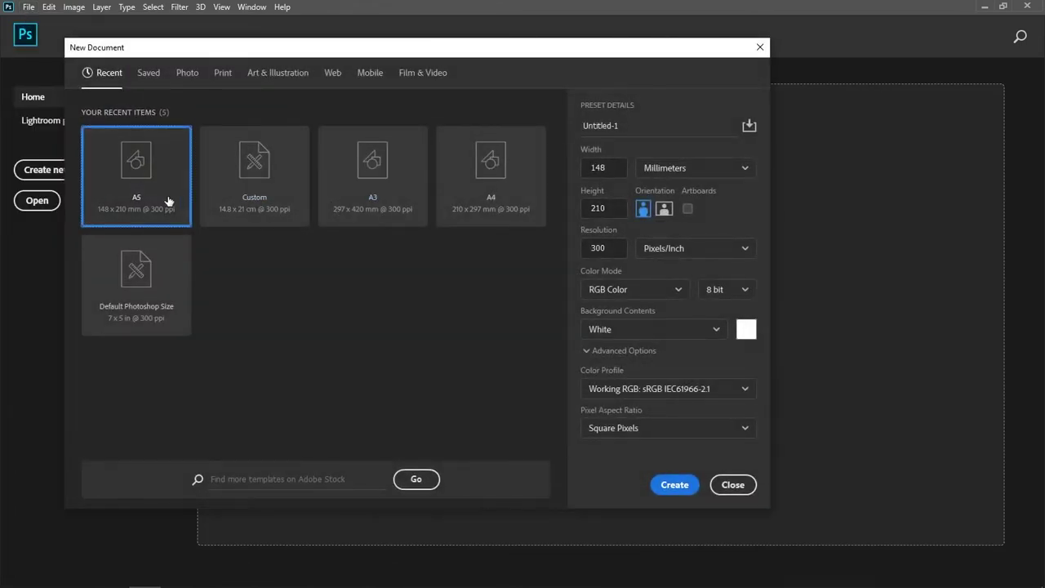
{"action": "left_click", "coordinate": [690, 487]}
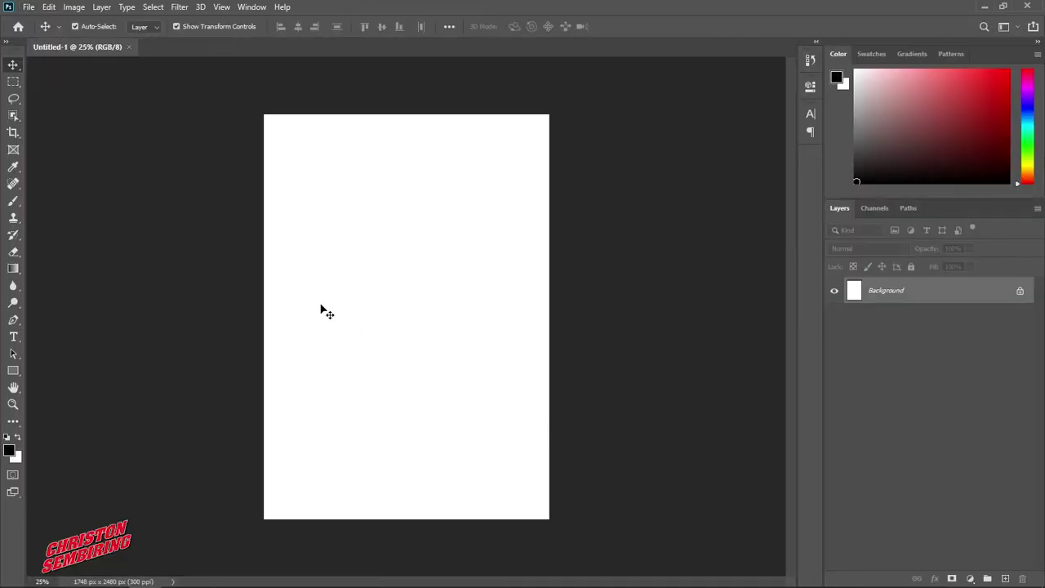
- Open the hooded man PSD cutout file
{"action": "left_click", "coordinate": [28, 6]}
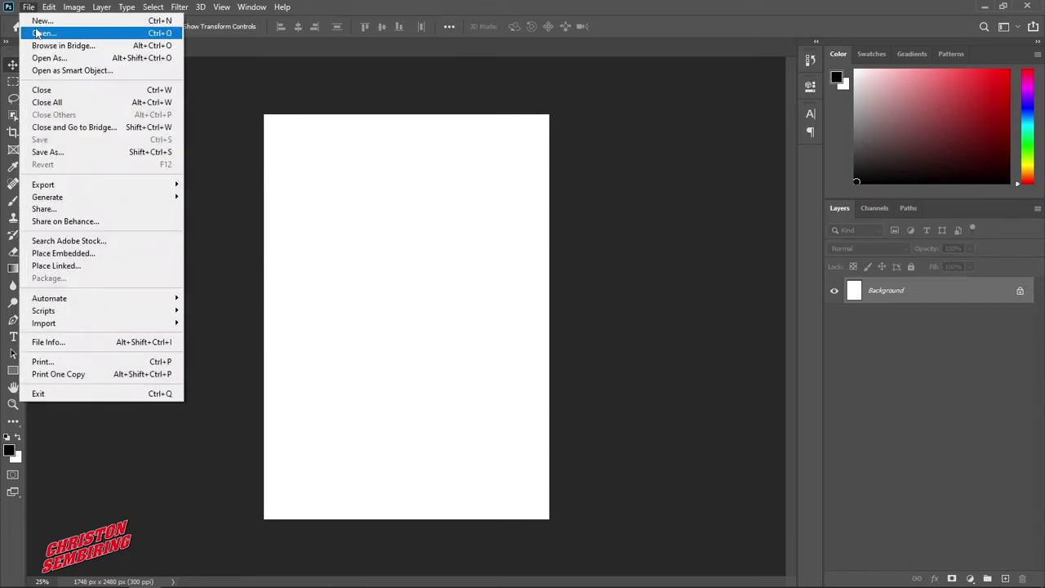
{"action": "left_click", "coordinate": [37, 34]}
{"action": "left_click", "coordinate": [413, 139]}
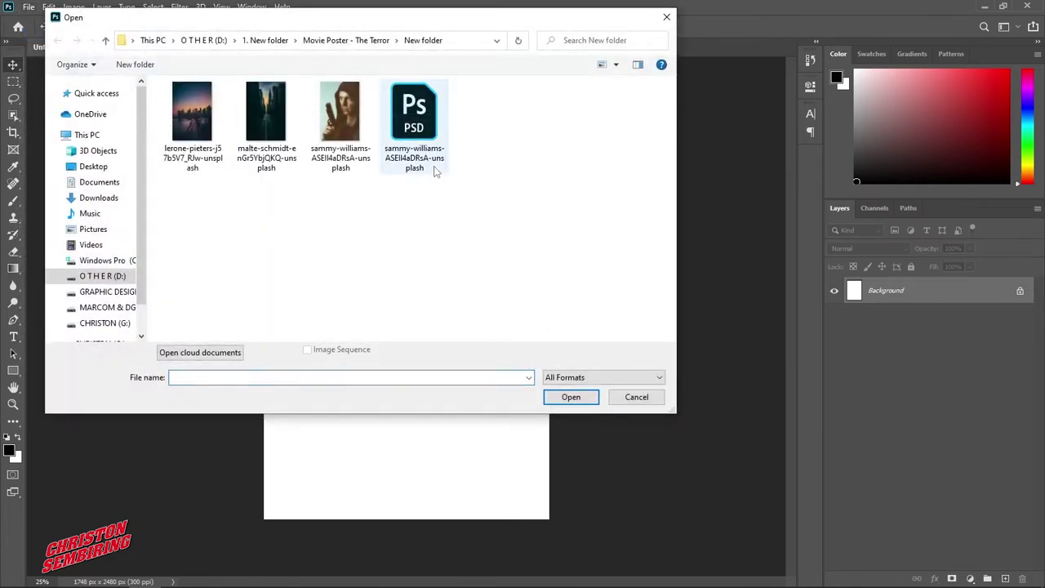
{"action": "left_click", "coordinate": [573, 398]}
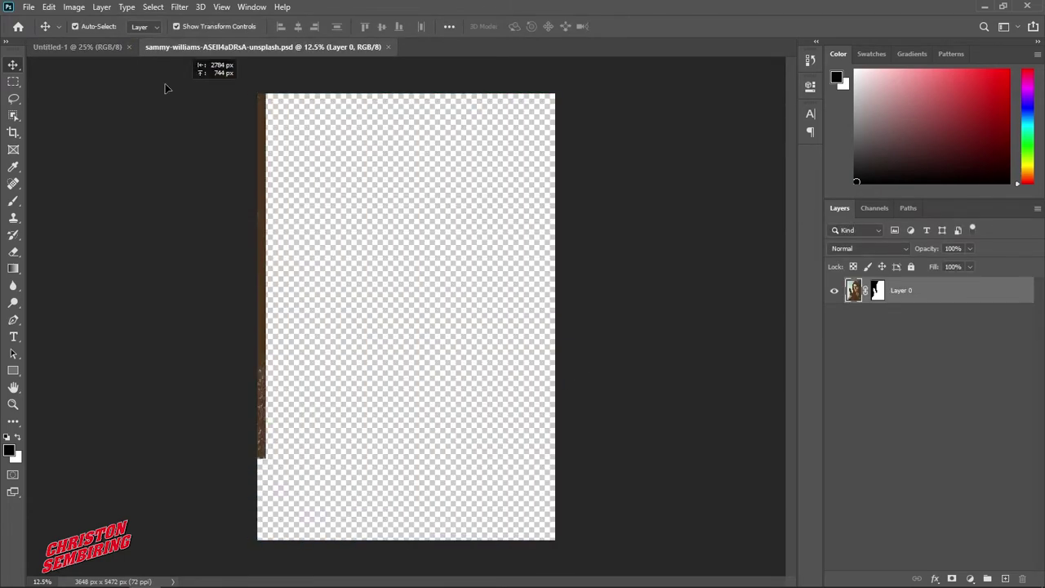
- Copy the cutout into the poster as Layer 1 at about 48%, then close the PSD
{"action": "left_click_drag", "start_coordinate": [117, 51], "coordinate": [441, 251]}
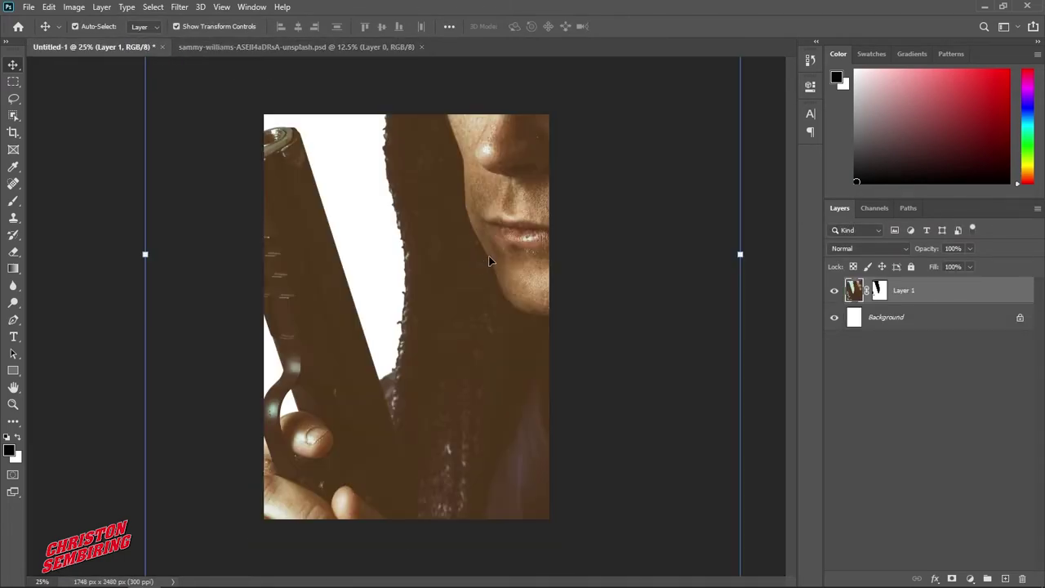
{"action": "left_click_drag", "start_coordinate": [668, 276], "coordinate": [490, 282]}
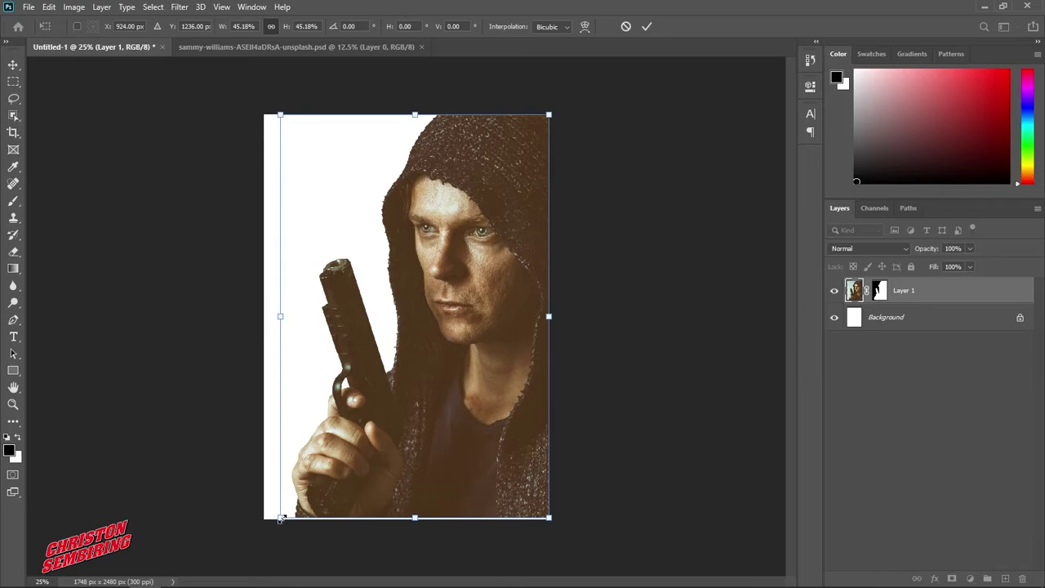
{"action": "left_click_drag", "start_coordinate": [280, 518], "coordinate": [264, 541]}
{"action": "left_click_drag", "start_coordinate": [481, 464], "coordinate": [482, 441]}
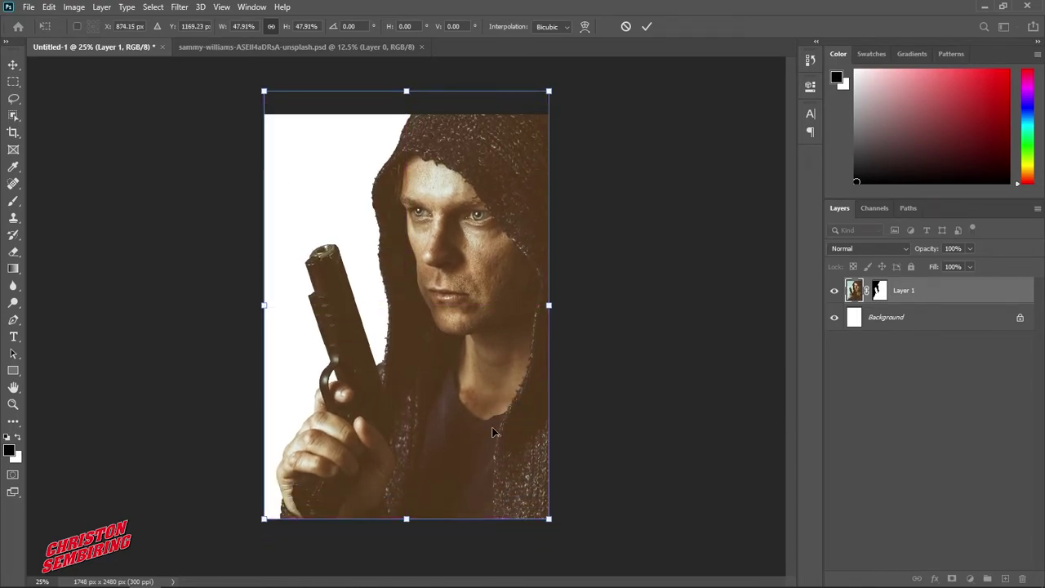
{"action": "key", "text": "Return"}
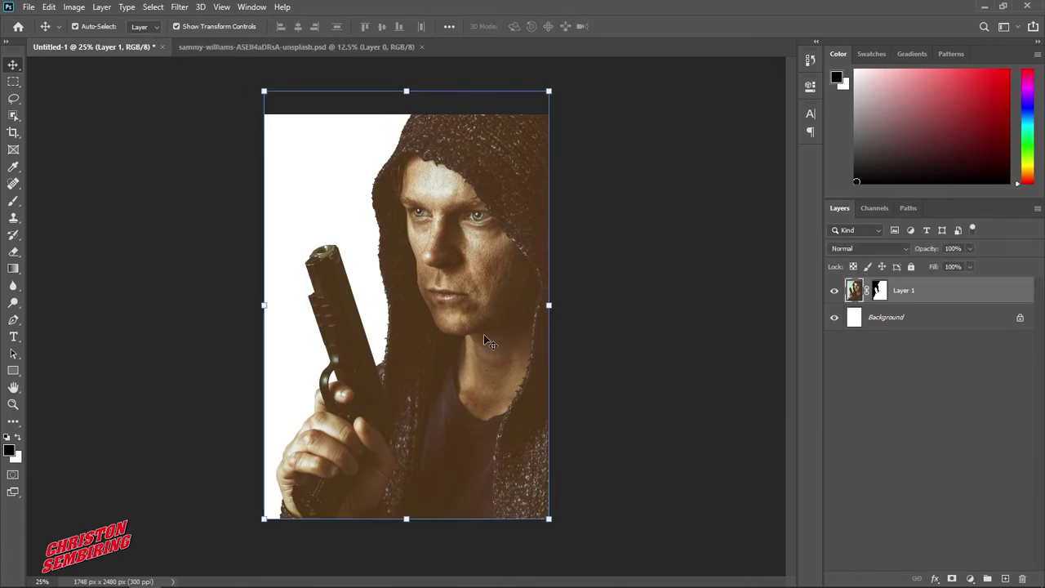
{"action": "left_click", "coordinate": [316, 46]}
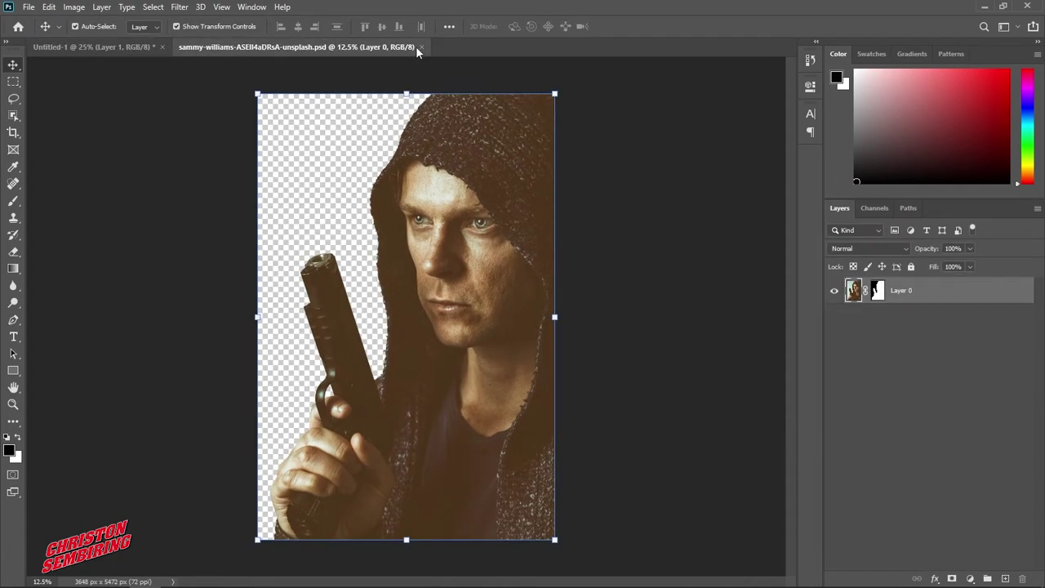
{"action": "left_click", "coordinate": [421, 48]}
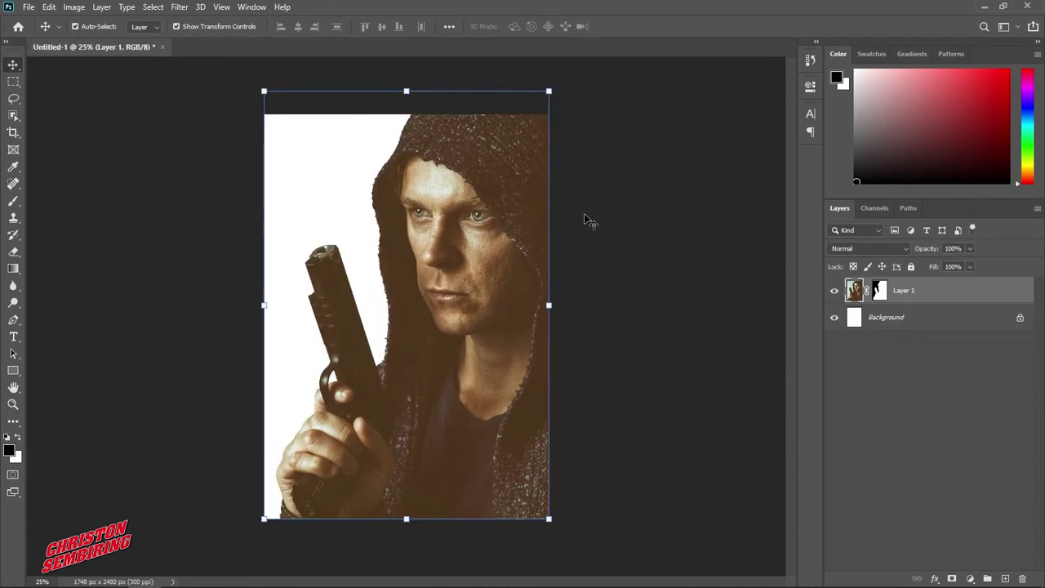
- Add a clipped Curves layer and lower its Blue and Green channel curves
{"action": "left_click", "coordinate": [970, 578]}
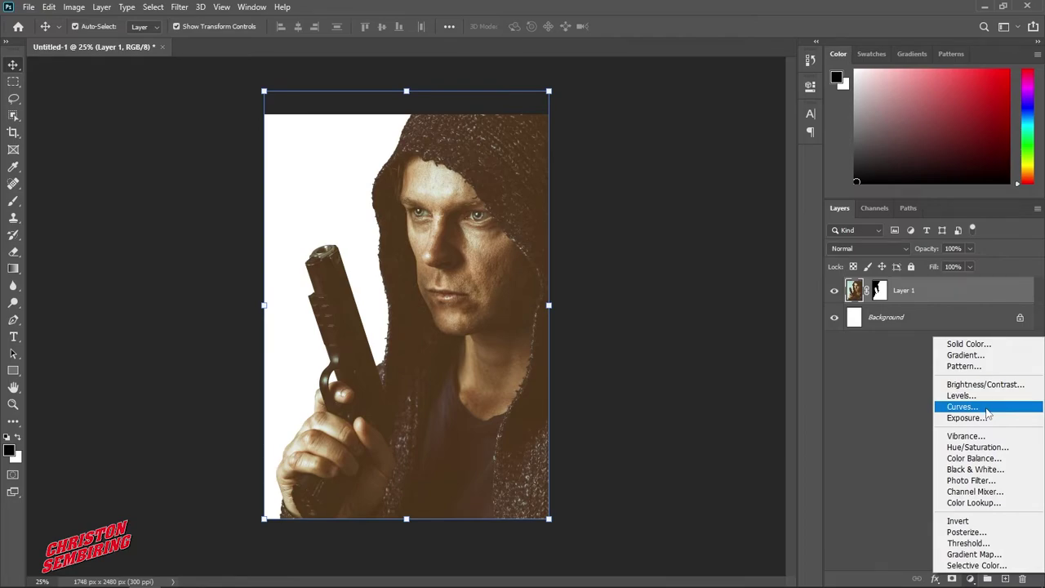
{"action": "left_click", "coordinate": [987, 409]}
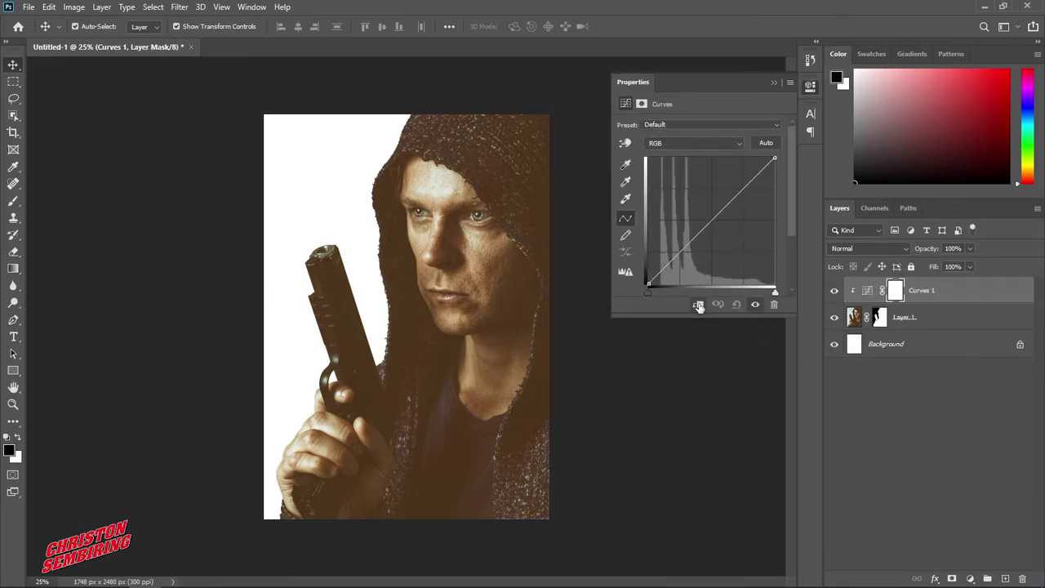
{"action": "left_click", "coordinate": [697, 146]}
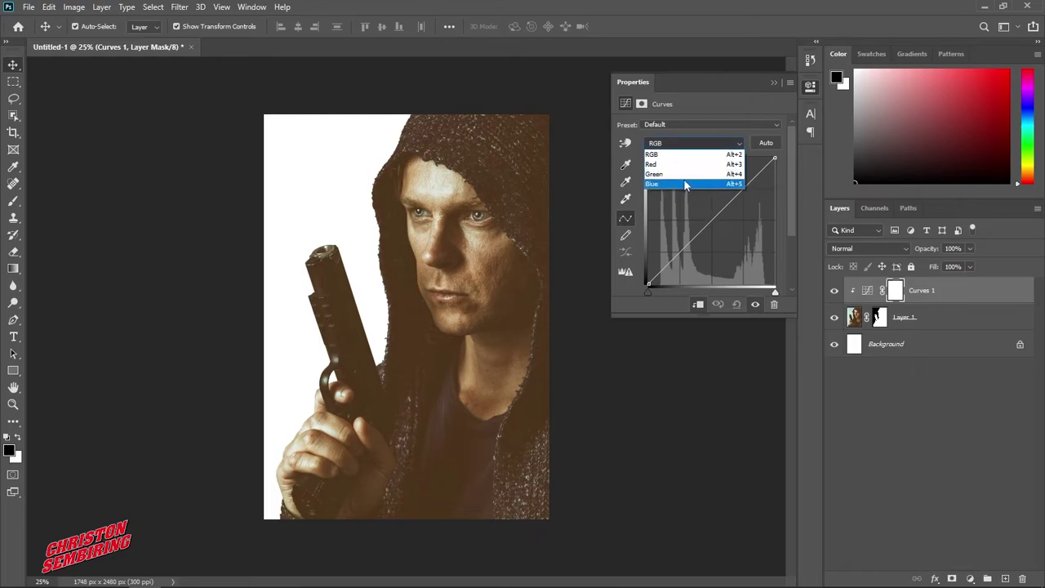
{"action": "left_click", "coordinate": [683, 180]}
{"action": "left_click_drag", "start_coordinate": [724, 217], "coordinate": [720, 222]}
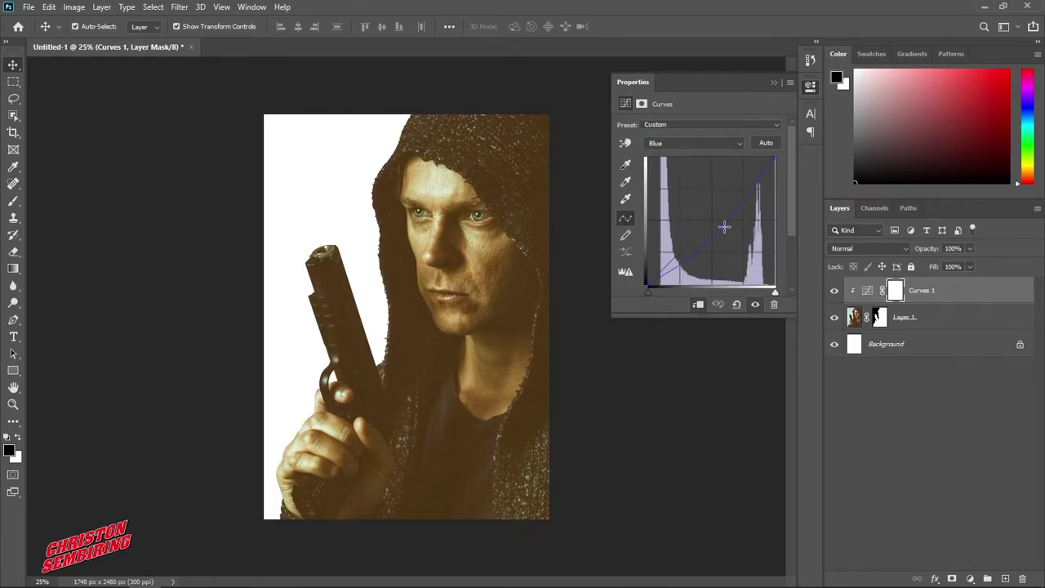
{"action": "left_click", "coordinate": [690, 143]}
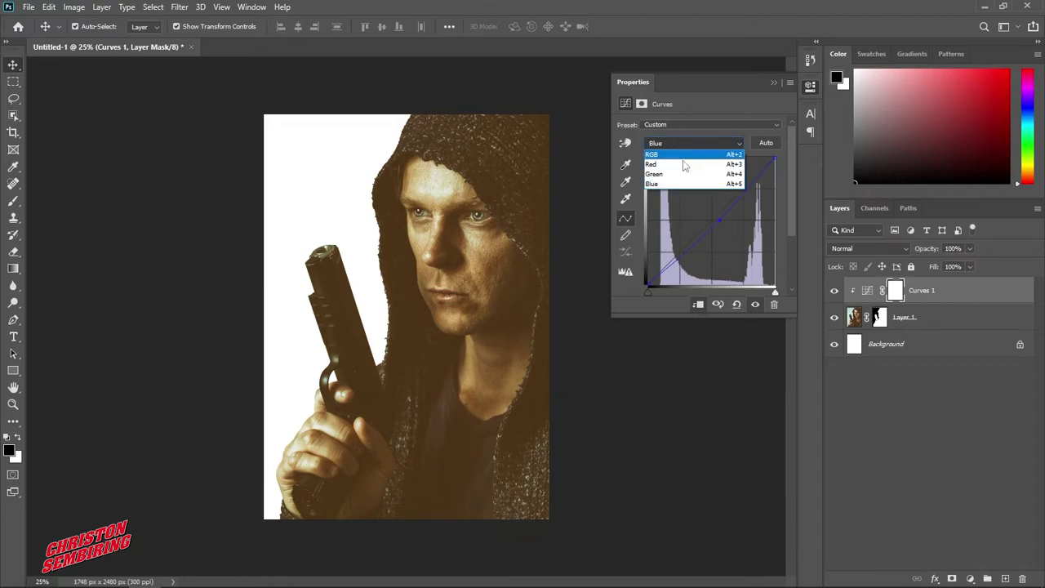
{"action": "left_click", "coordinate": [684, 169]}
{"action": "left_click_drag", "start_coordinate": [715, 216], "coordinate": [716, 222]}
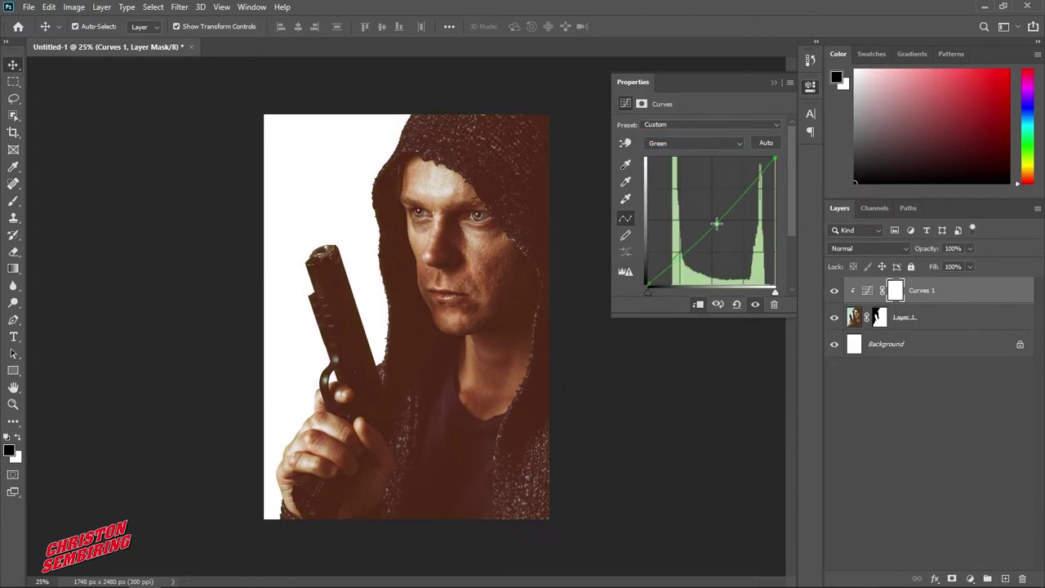
- Refine the Red and Green curves for a warm brownish grade on the hooded man
{"action": "left_click", "coordinate": [696, 145]}
{"action": "left_click", "coordinate": [692, 157]}
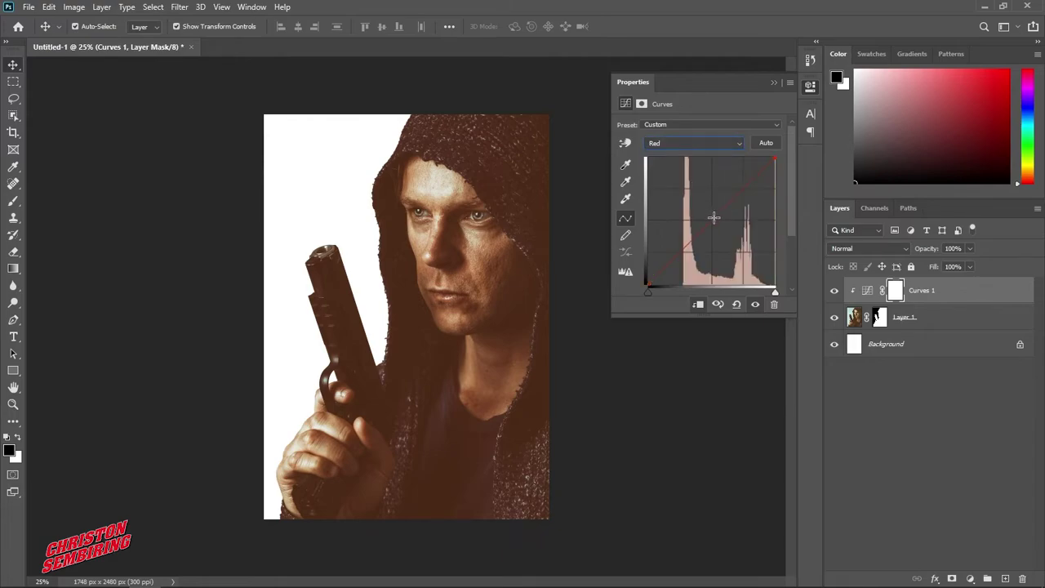
{"action": "left_click_drag", "start_coordinate": [722, 223], "coordinate": [725, 226]}
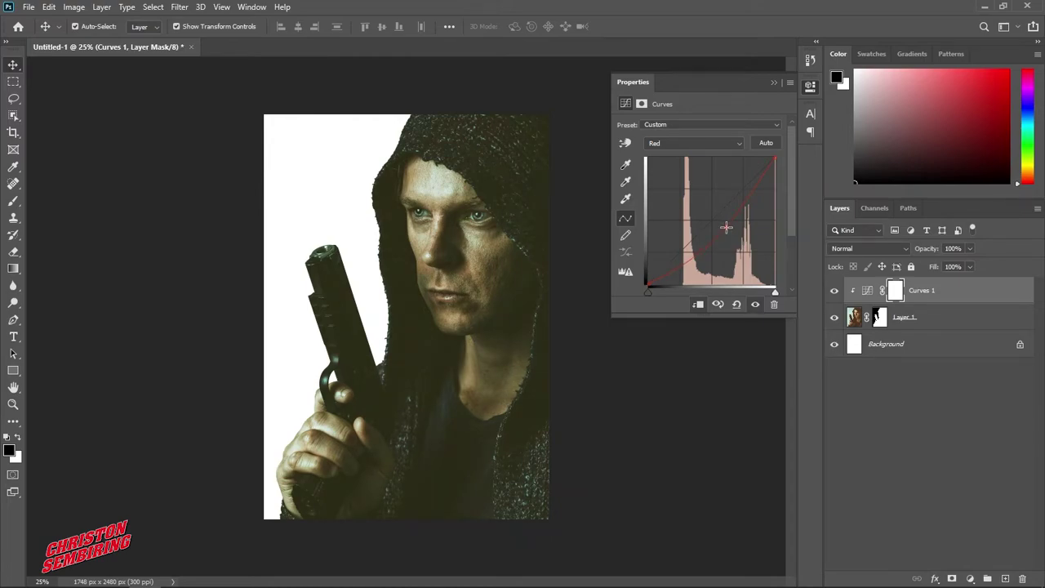
{"action": "left_click_drag", "start_coordinate": [726, 223], "coordinate": [724, 219]}
{"action": "left_click", "coordinate": [689, 143]}
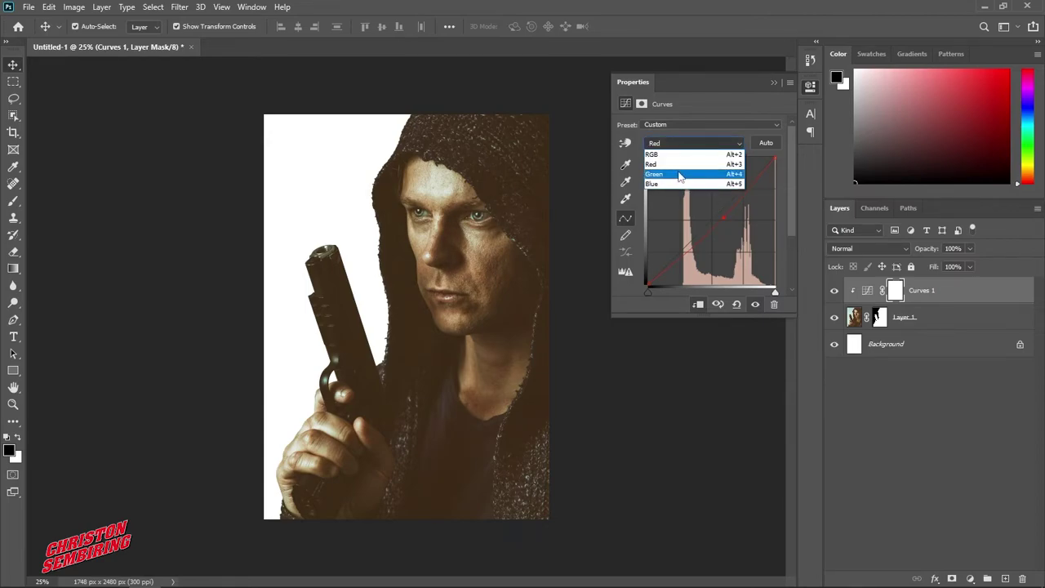
{"action": "left_click", "coordinate": [690, 168]}
{"action": "left_click_drag", "start_coordinate": [717, 225], "coordinate": [723, 225]}
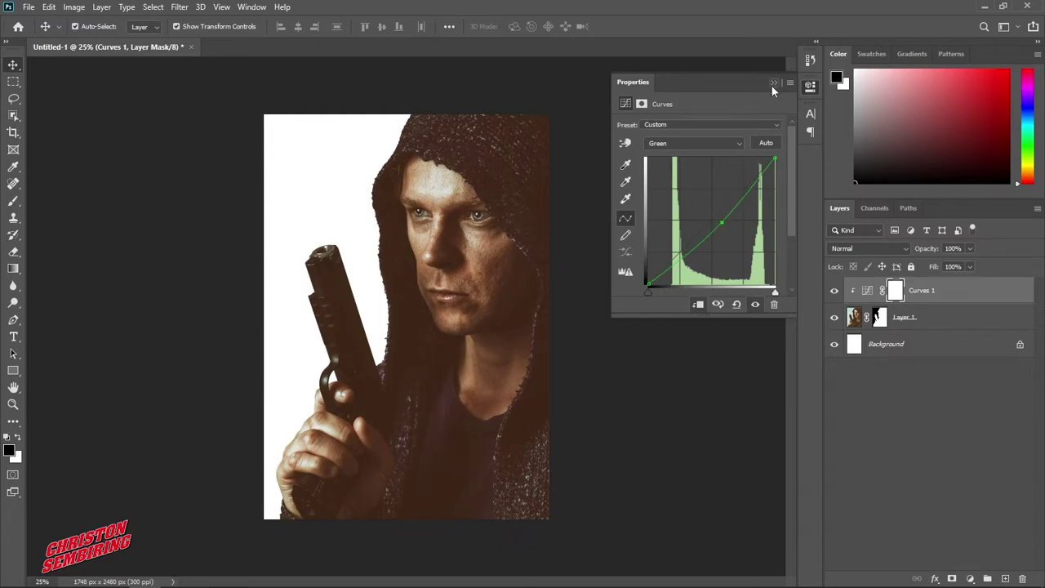
{"action": "left_click", "coordinate": [708, 142]}
{"action": "left_click", "coordinate": [702, 157]}
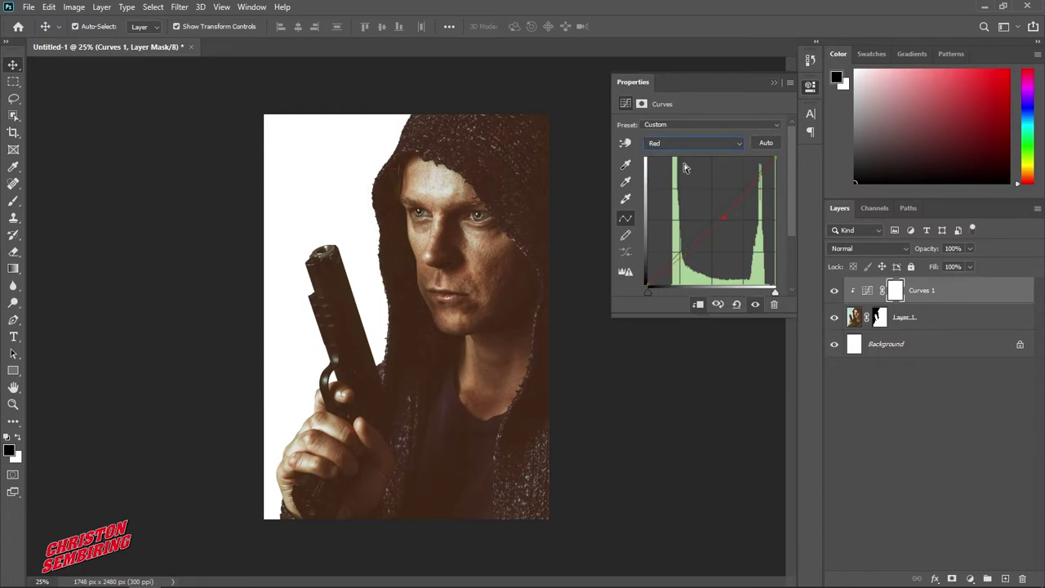
{"action": "left_click", "coordinate": [722, 227]}
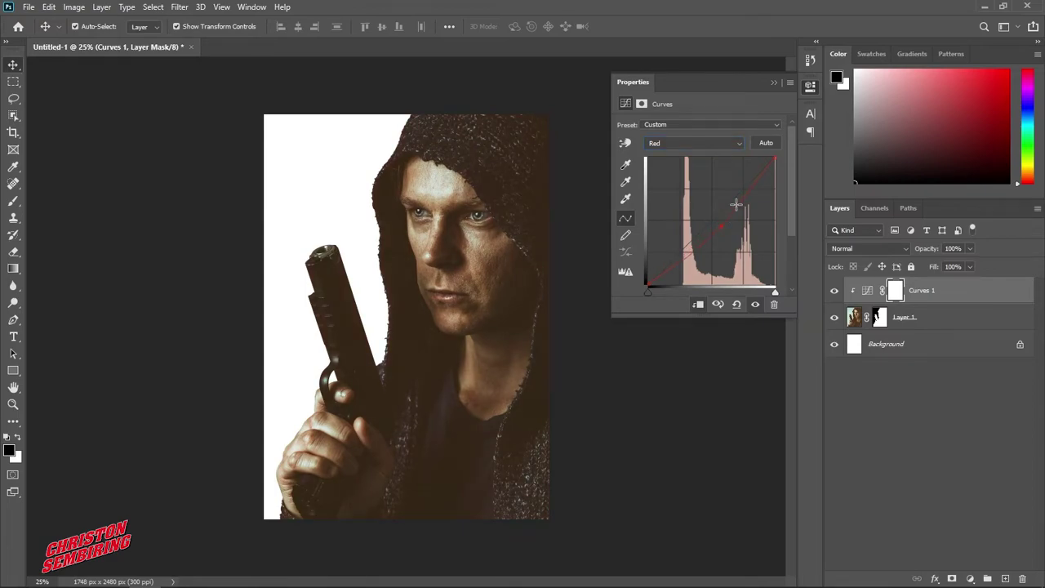
{"action": "left_click", "coordinate": [771, 83]}
{"action": "left_click", "coordinate": [625, 273]}
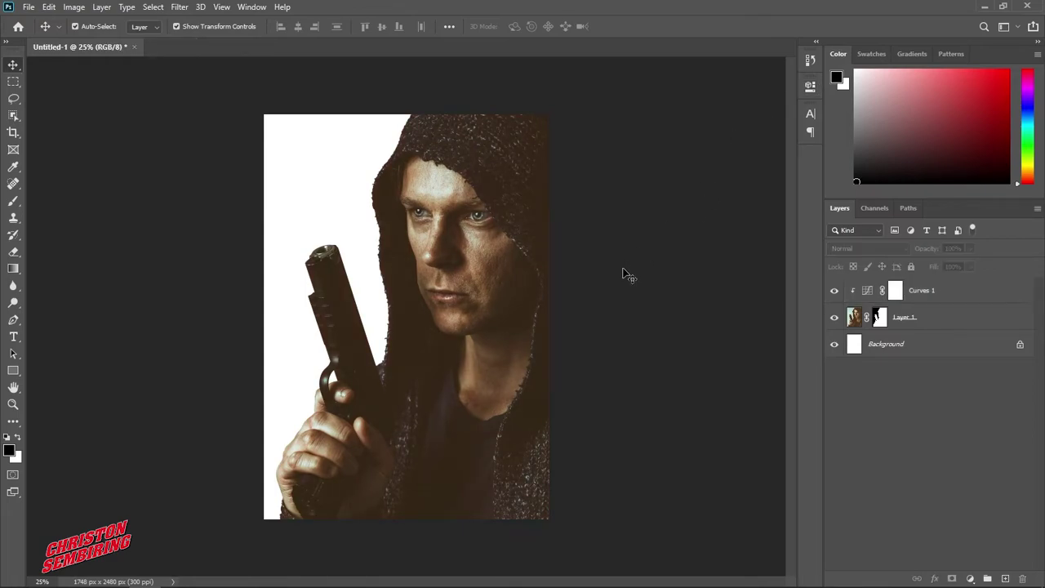
- Open the city skyline photo, place it in the poster, and close its source file
{"action": "left_click", "coordinate": [29, 7]}
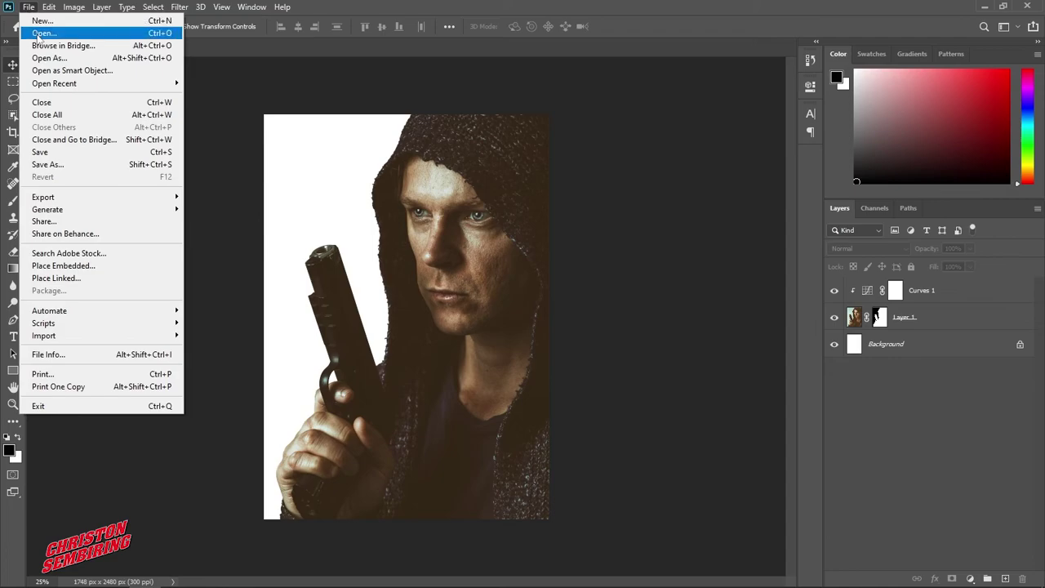
{"action": "left_click", "coordinate": [45, 32]}
{"action": "left_click", "coordinate": [184, 141]}
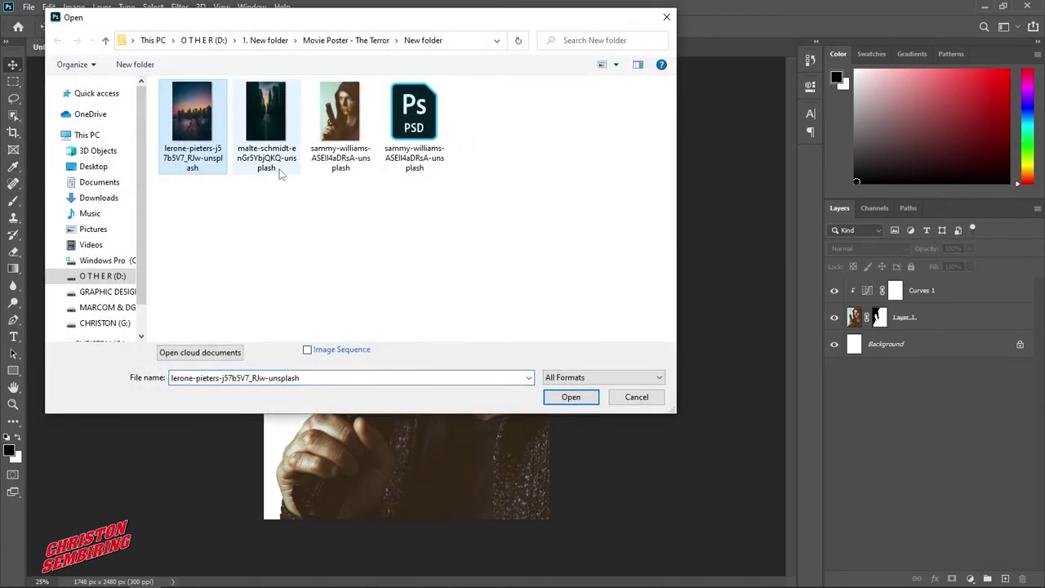
{"action": "left_click", "coordinate": [587, 398]}
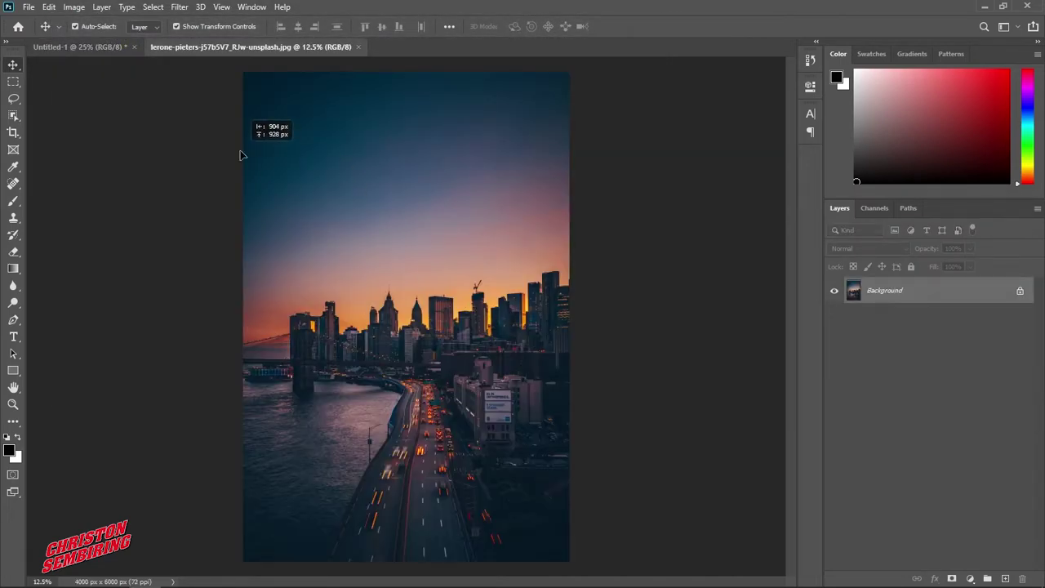
{"action": "left_click_drag", "start_coordinate": [111, 46], "coordinate": [355, 229]}
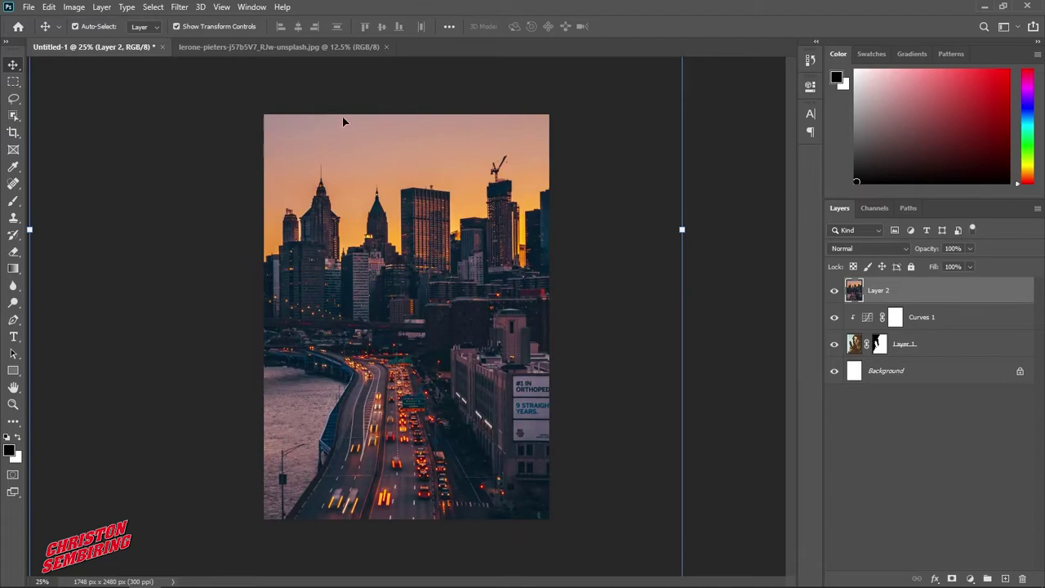
{"action": "left_click", "coordinate": [323, 49]}
{"action": "left_click", "coordinate": [384, 46]}
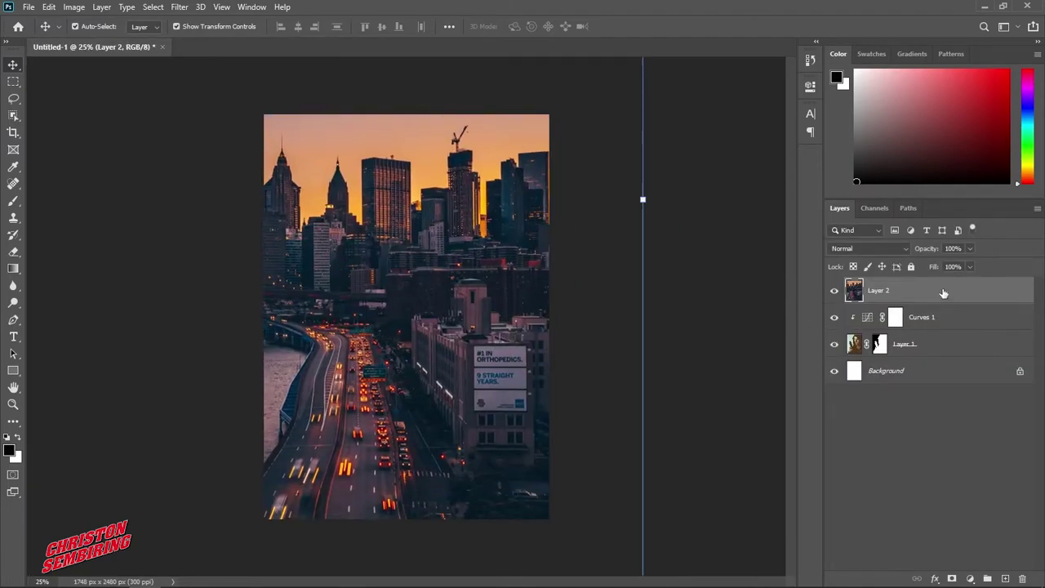
- Move the city photo below Layer 1 and scale it to about 74.8%, shifted right
{"action": "left_click_drag", "start_coordinate": [945, 292], "coordinate": [907, 363]}
{"action": "left_click_drag", "start_coordinate": [338, 214], "coordinate": [310, 214]}
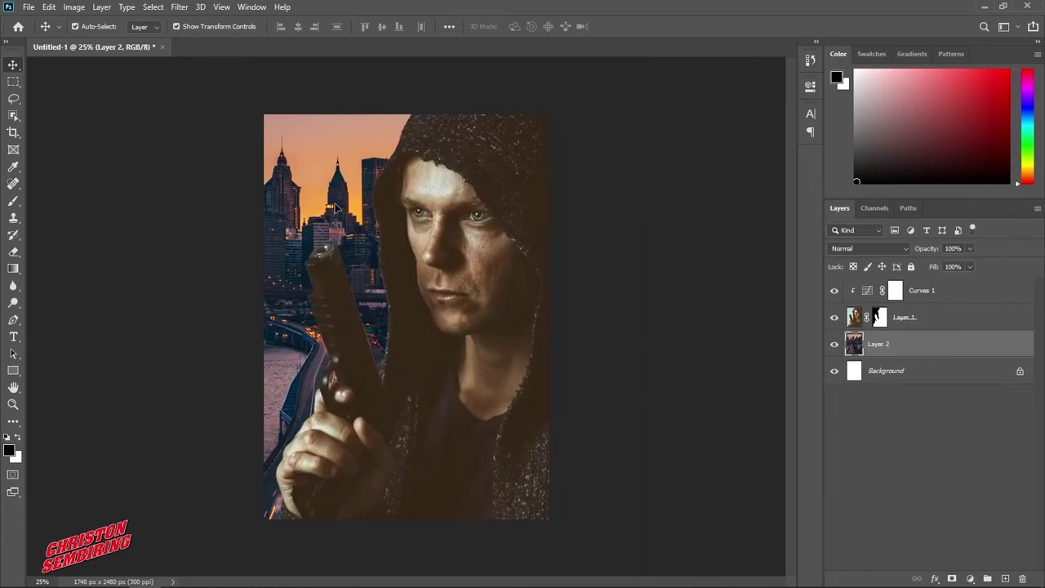
{"action": "mouse_move", "coordinate": [613, 197]}
{"action": "left_mouse_down"}
{"action": "mouse_move", "coordinate": [441, 295]}
{"action": "mouse_move", "coordinate": [450, 286]}
{"action": "left_mouse_up"}
{"action": "mouse_move", "coordinate": [338, 211]}
{"action": "left_mouse_down"}
{"action": "mouse_move", "coordinate": [402, 207]}
{"action": "mouse_move", "coordinate": [410, 245]}
{"action": "left_mouse_up"}
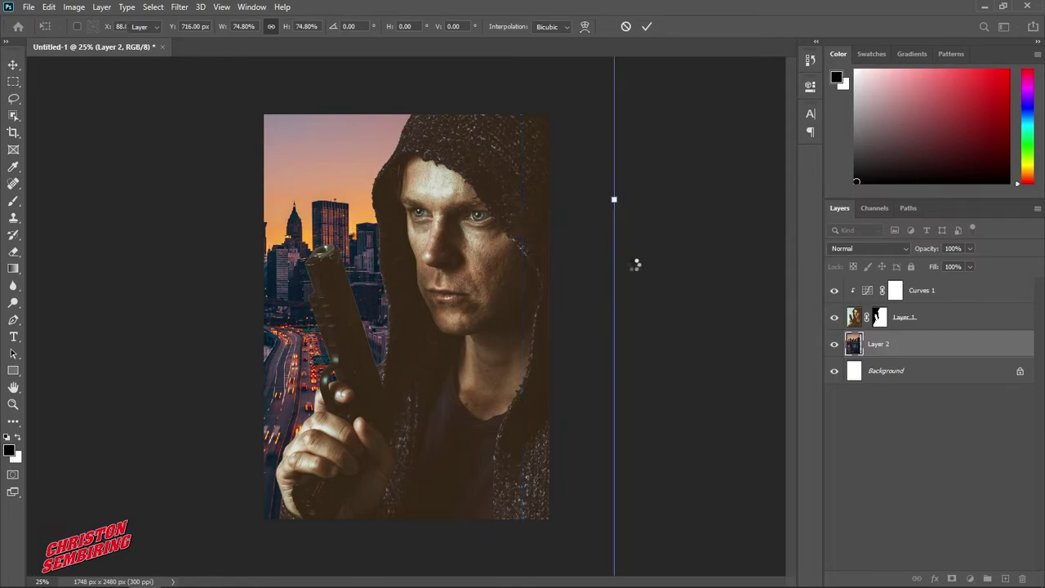
{"action": "key", "text": "Return"}
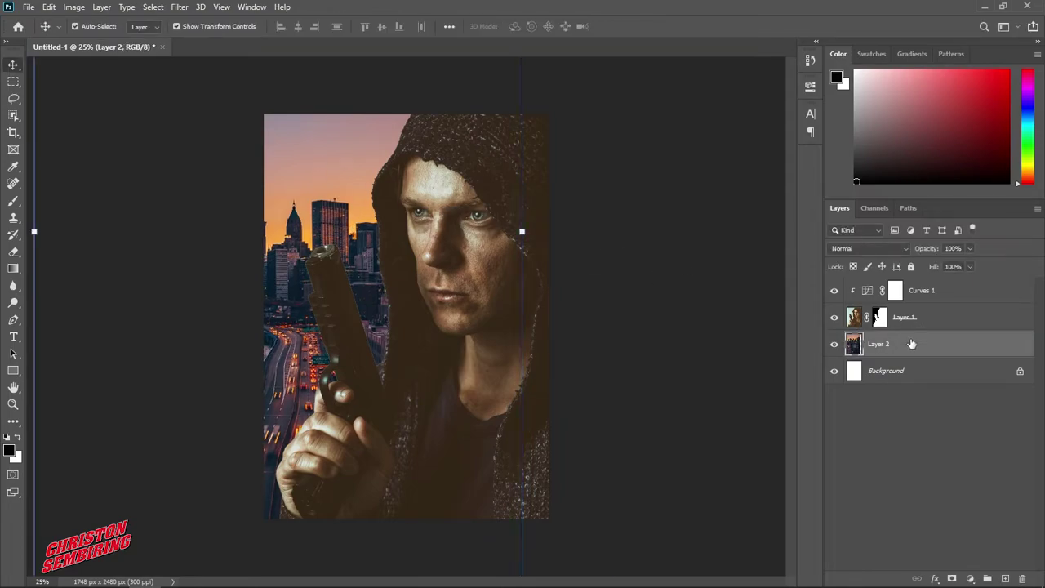
- Add a Curves layer clipped to the city photo and lower its Blue curve
{"action": "left_click", "coordinate": [971, 578]}
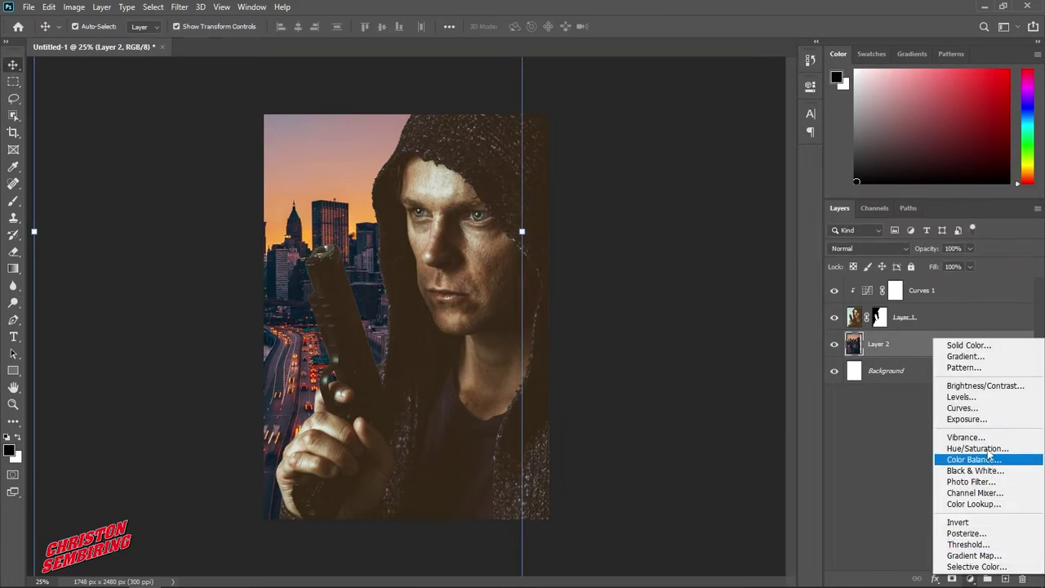
{"action": "left_click", "coordinate": [987, 408]}
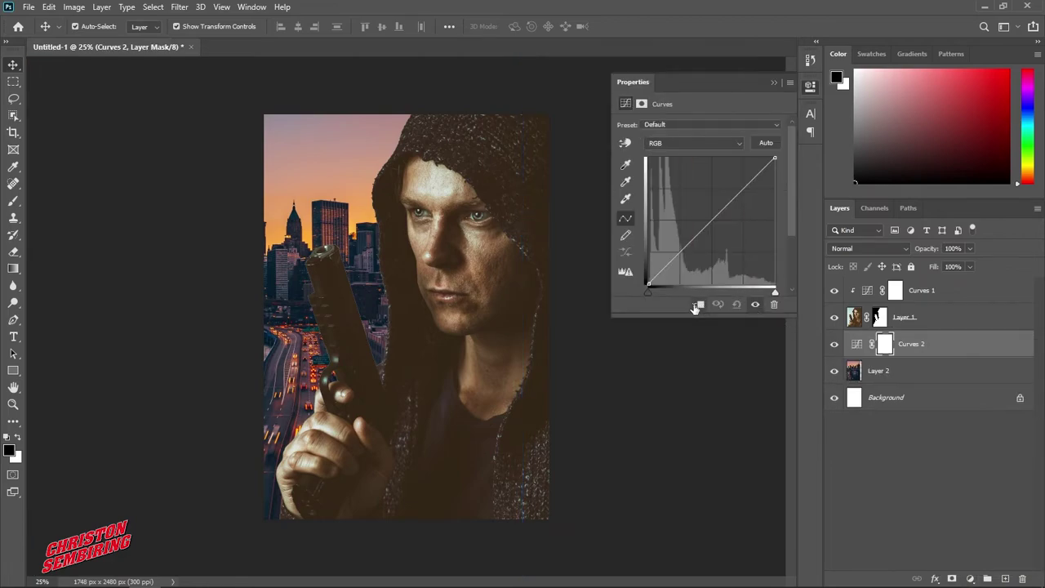
{"action": "left_click", "coordinate": [699, 304]}
{"action": "left_click", "coordinate": [682, 142]}
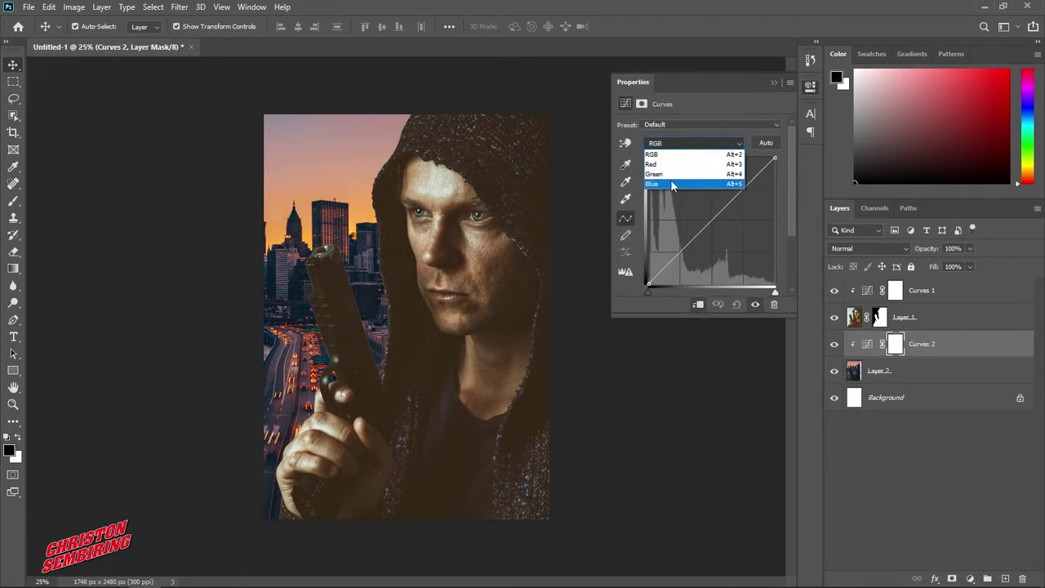
{"action": "left_click", "coordinate": [683, 180]}
{"action": "mouse_move", "coordinate": [714, 222]}
{"action": "left_mouse_down"}
{"action": "mouse_move", "coordinate": [718, 232]}
{"action": "mouse_move", "coordinate": [714, 216]}
{"action": "left_mouse_up"}
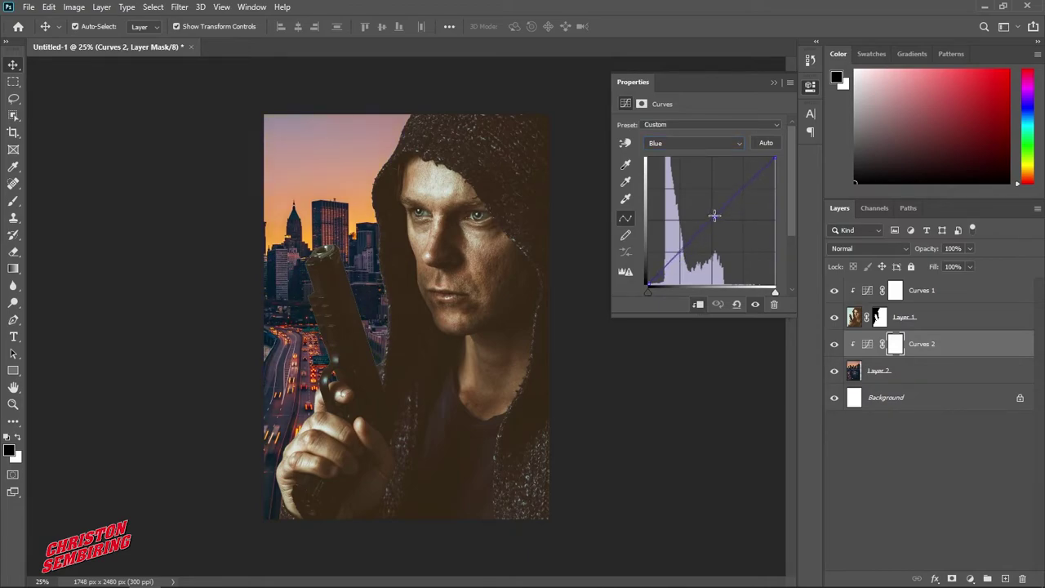
- Lower the Green and Red curves of the city's Curves adjustment
{"action": "left_click", "coordinate": [697, 147]}
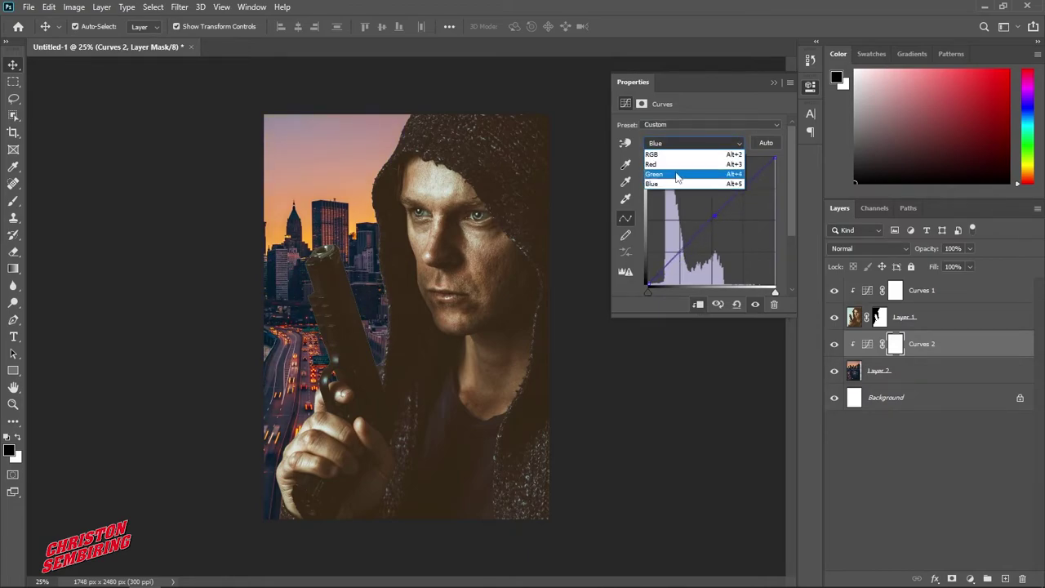
{"action": "left_click", "coordinate": [694, 164]}
{"action": "mouse_move", "coordinate": [715, 219]}
{"action": "left_mouse_down"}
{"action": "mouse_move", "coordinate": [717, 229]}
{"action": "mouse_move", "coordinate": [715, 219]}
{"action": "left_mouse_up"}
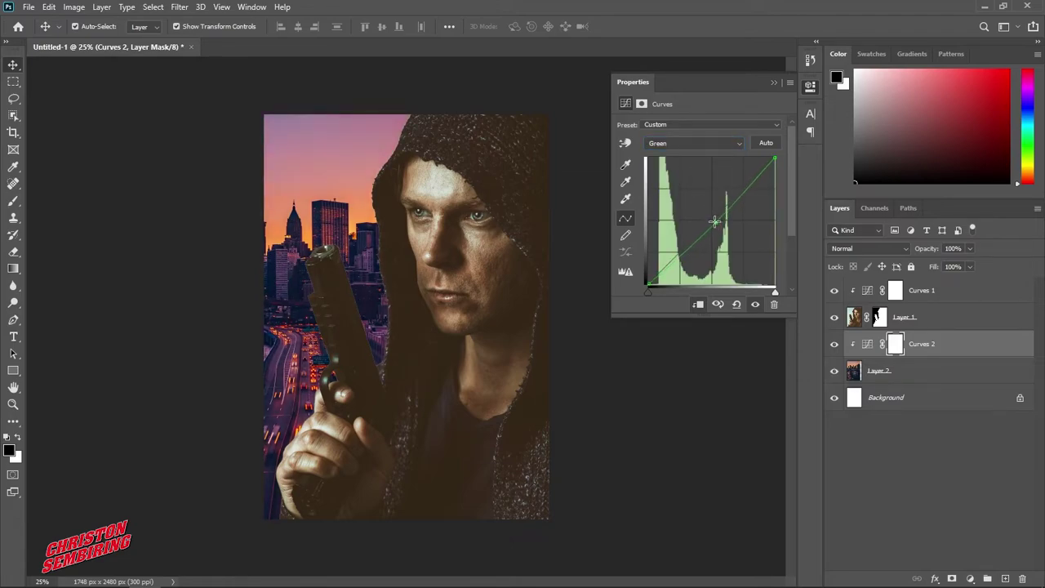
{"action": "left_click", "coordinate": [694, 143]}
{"action": "left_click", "coordinate": [692, 157]}
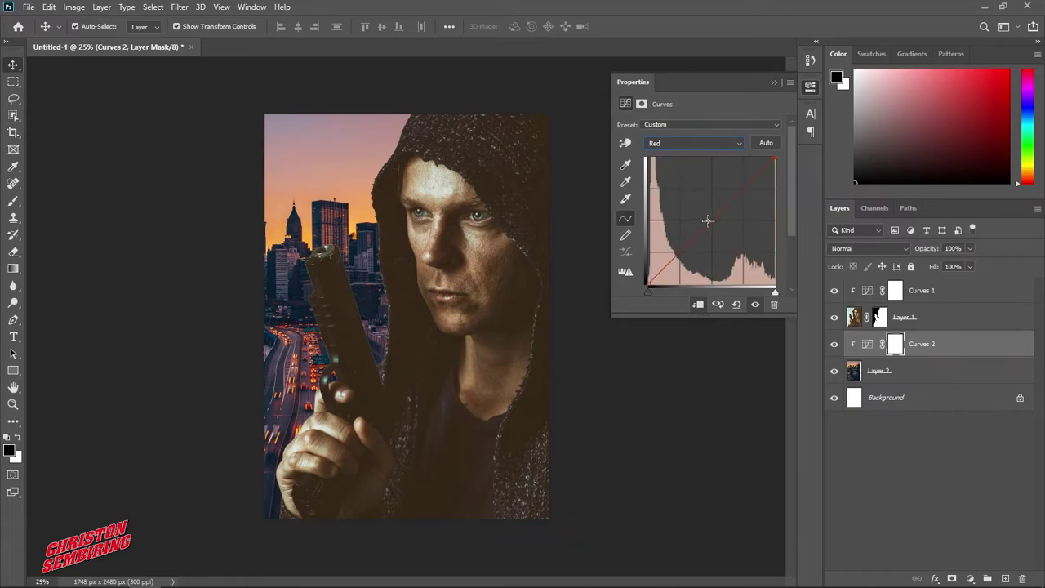
{"action": "left_click_drag", "start_coordinate": [708, 221], "coordinate": [717, 230]}
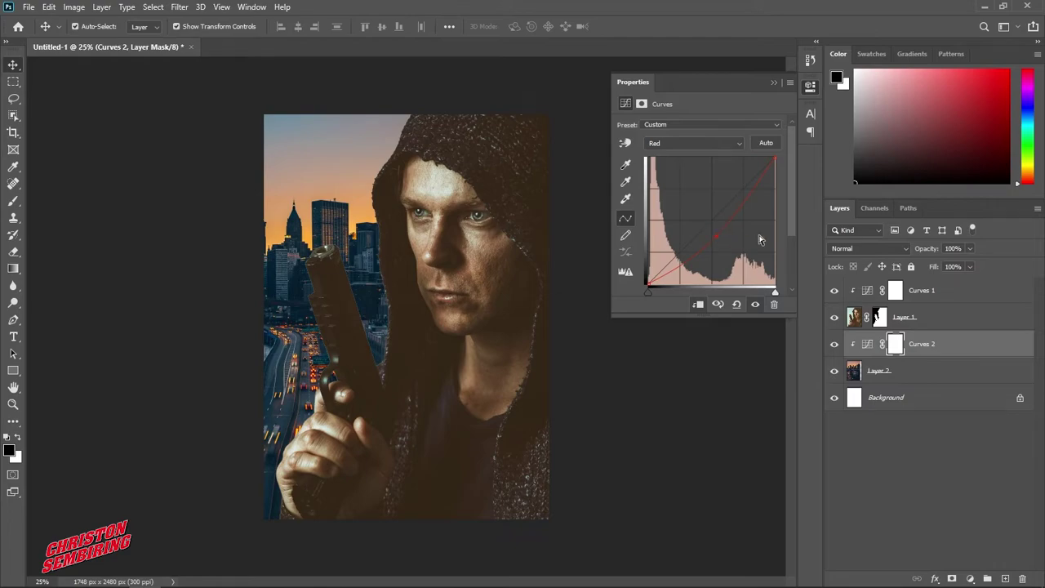
- Add a clipped Levels layer above Curves 1 with black input 8 and midtones 0.84
{"action": "left_click", "coordinate": [774, 82]}
{"action": "left_click", "coordinate": [924, 290]}
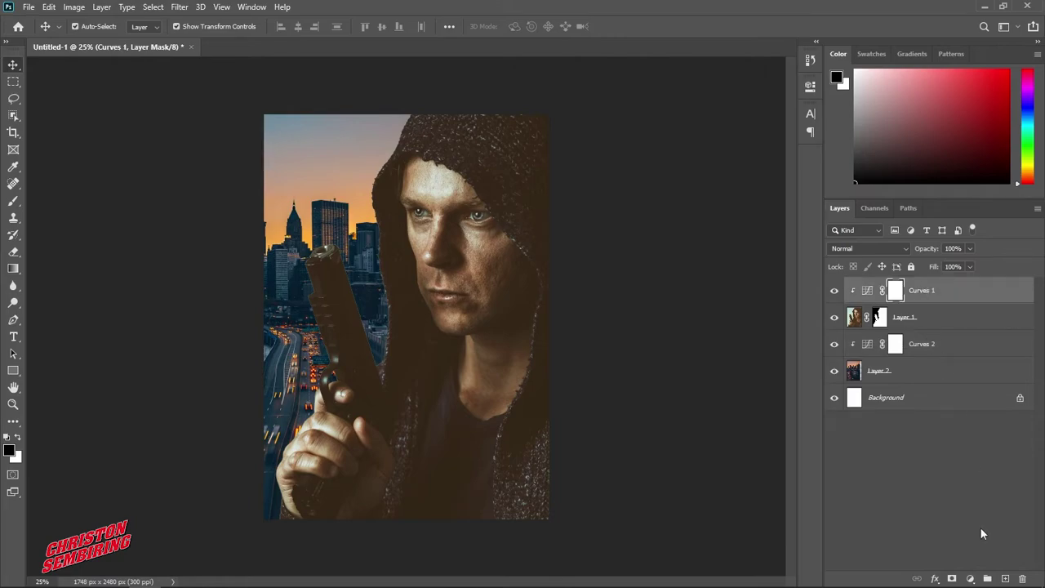
{"action": "left_click", "coordinate": [970, 578]}
{"action": "left_click", "coordinate": [966, 400]}
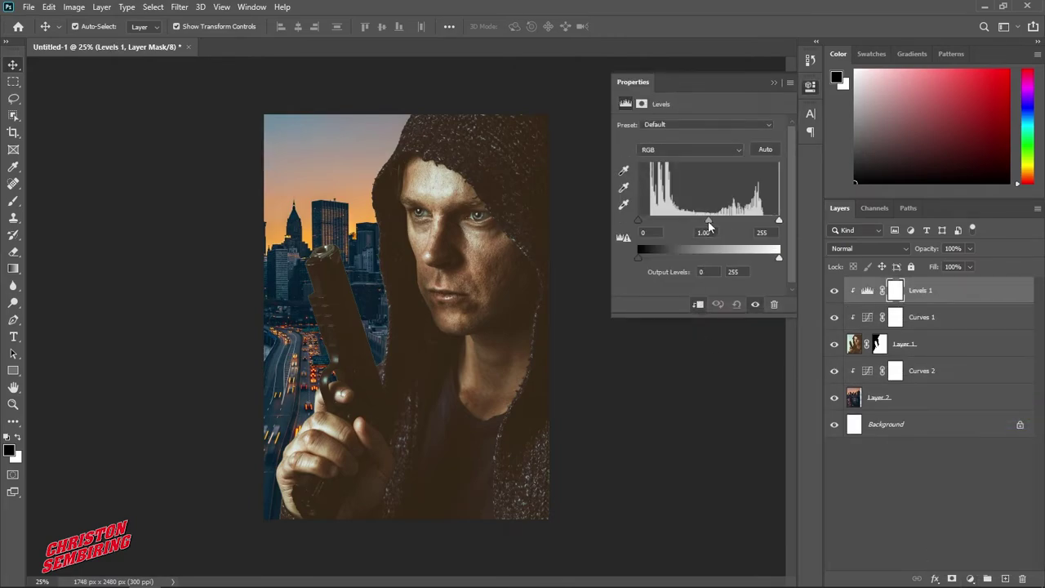
{"action": "left_click_drag", "start_coordinate": [709, 222], "coordinate": [726, 228]}
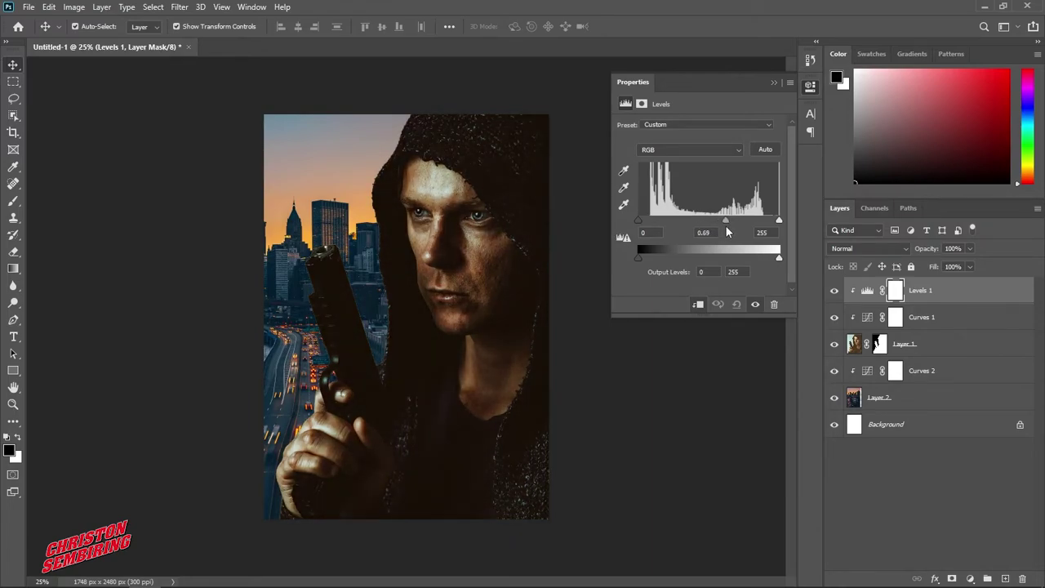
{"action": "left_click_drag", "start_coordinate": [639, 222], "coordinate": [645, 224]}
{"action": "left_click_drag", "start_coordinate": [730, 221], "coordinate": [720, 220]}
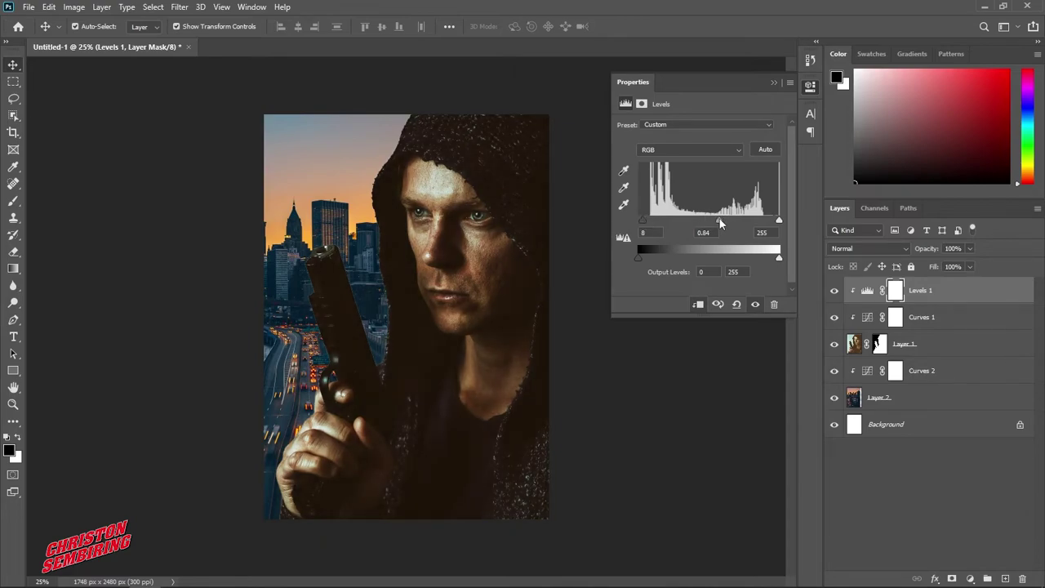
{"action": "left_click", "coordinate": [774, 82]}
{"action": "left_click", "coordinate": [897, 398]}
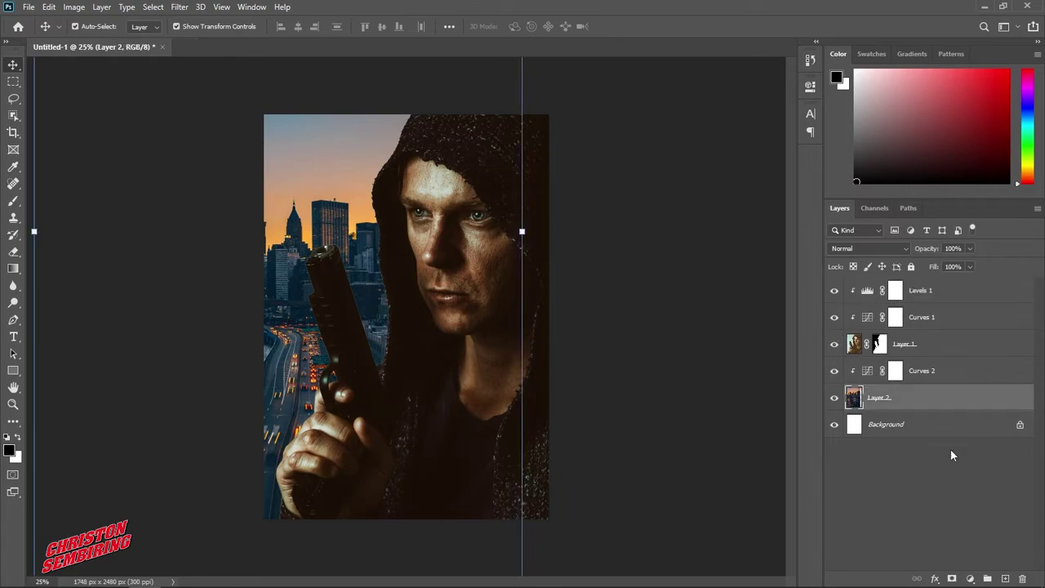
- Add a Hue/Saturation adjustment above the city photo with Saturation -39
{"action": "left_click", "coordinate": [971, 578]}
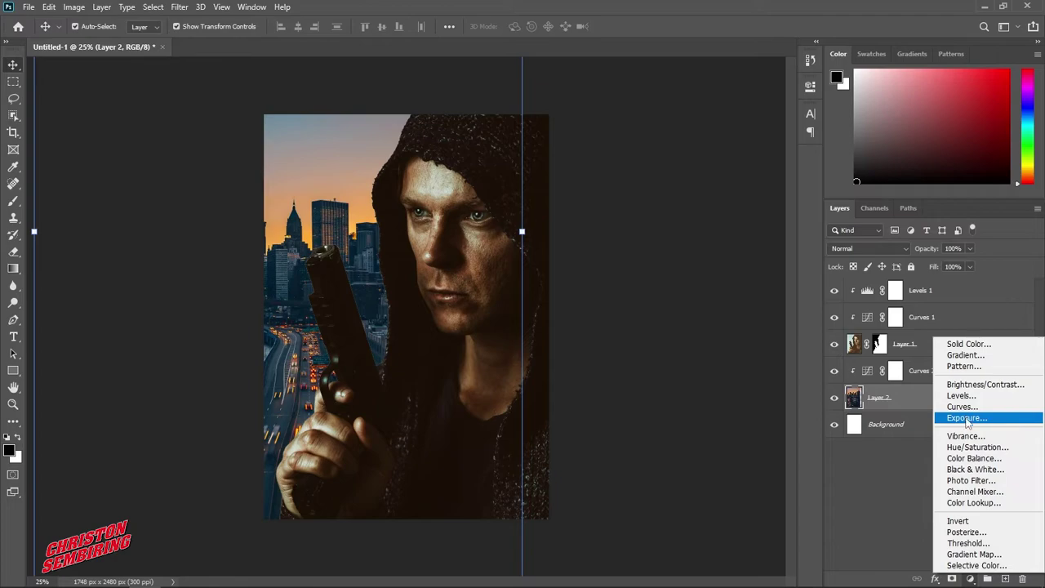
{"action": "left_click", "coordinate": [977, 447]}
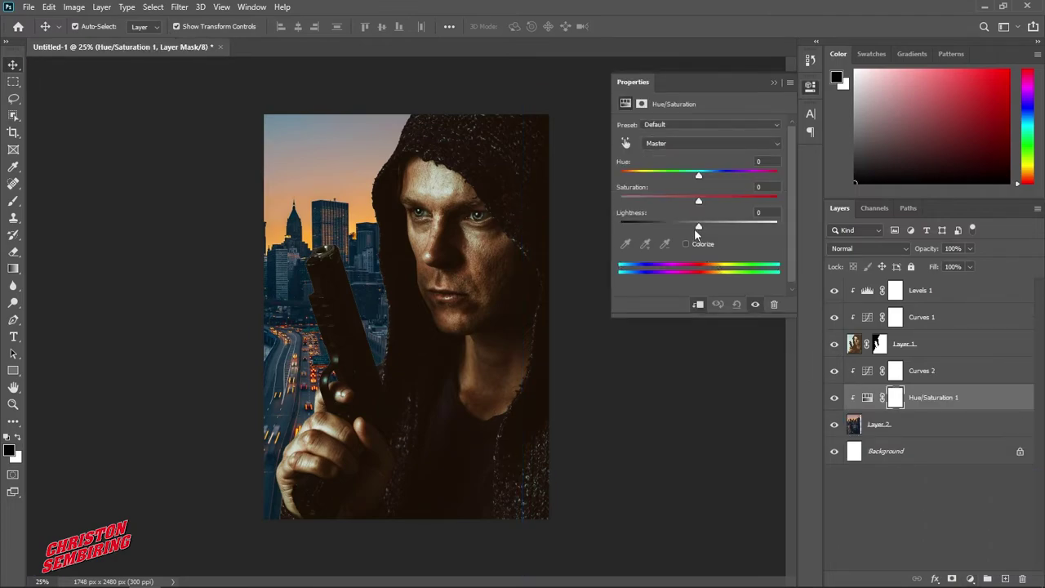
{"action": "left_click_drag", "start_coordinate": [697, 207], "coordinate": [674, 207]}
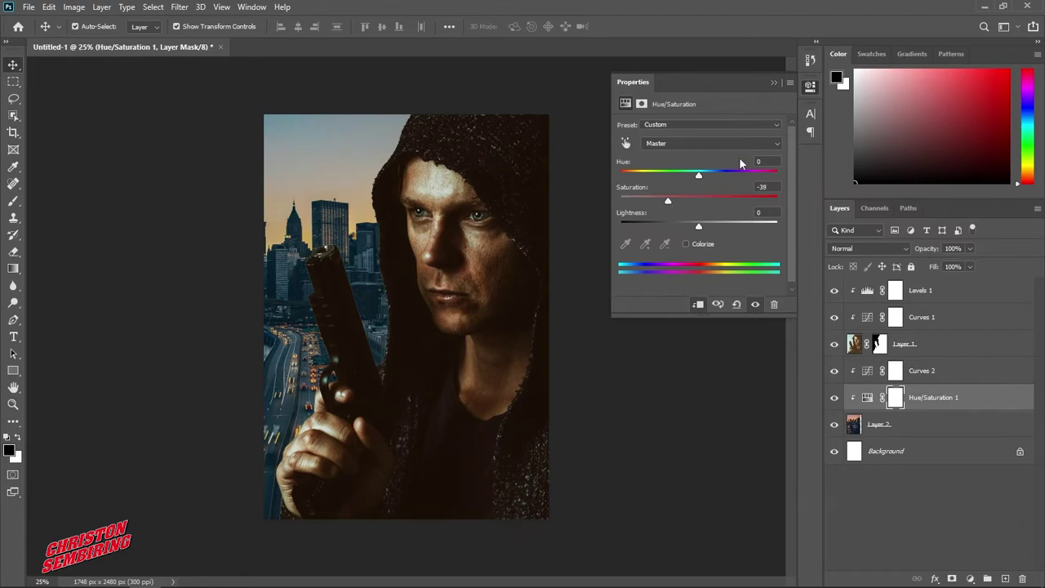
{"action": "left_click", "coordinate": [772, 83]}
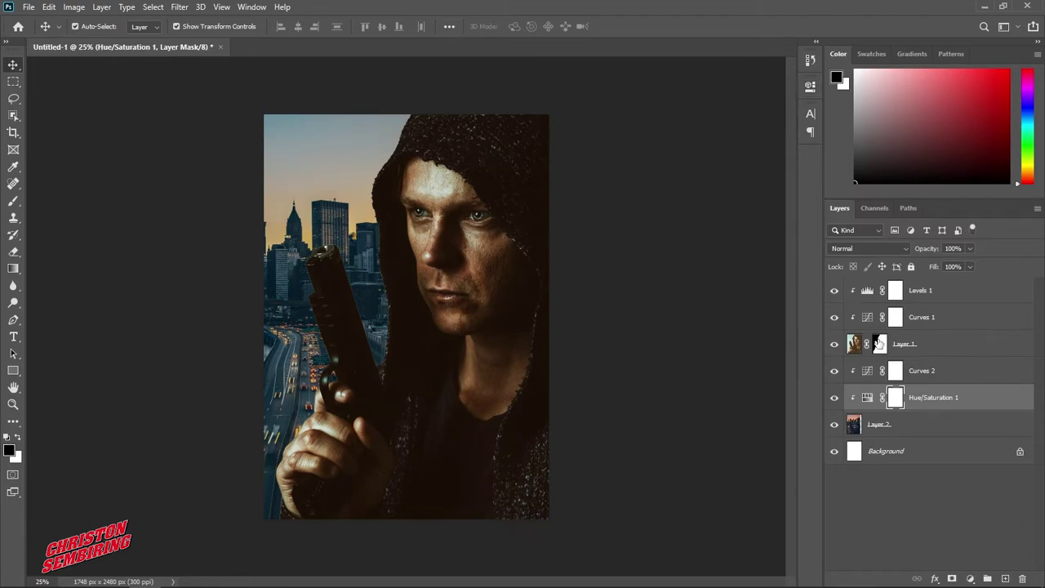
- Apply a 4.3-pixel Gaussian Blur to the city photo on Layer 2
{"action": "left_click", "coordinate": [898, 429]}
{"action": "left_click", "coordinate": [181, 10]}
{"action": "mouse_move", "coordinate": [245, 154]}
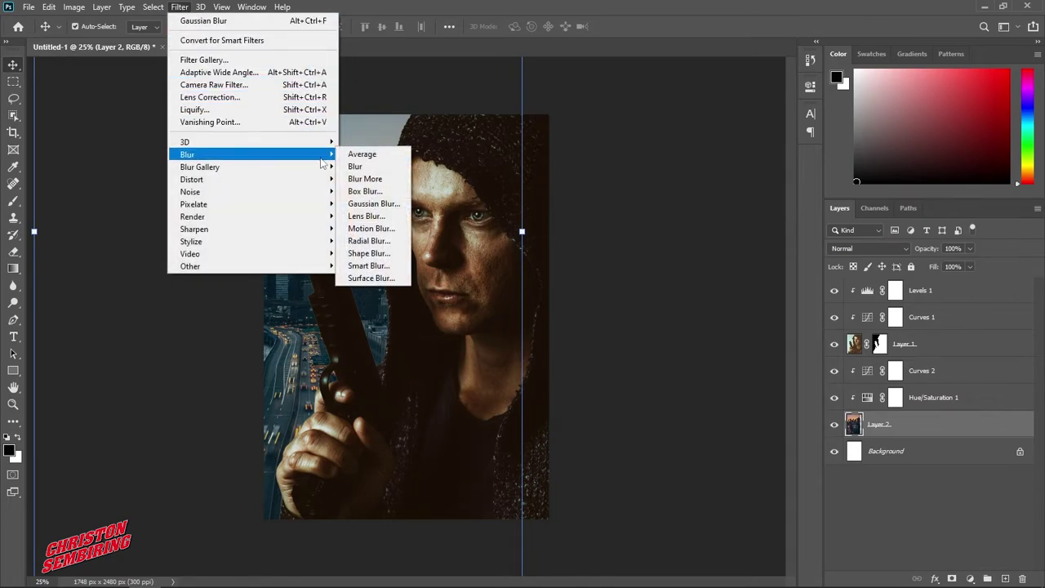
{"action": "left_click", "coordinate": [374, 203]}
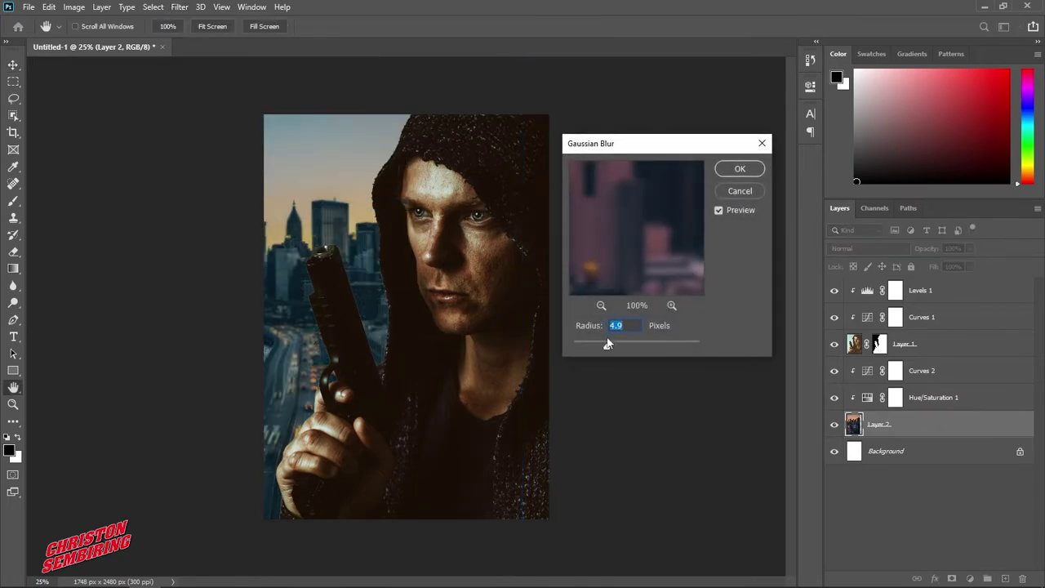
{"action": "left_click_drag", "start_coordinate": [608, 347], "coordinate": [604, 347]}
{"action": "left_click", "coordinate": [739, 169]}
{"action": "key", "text": "v"}
{"action": "left_click", "coordinate": [686, 330]}
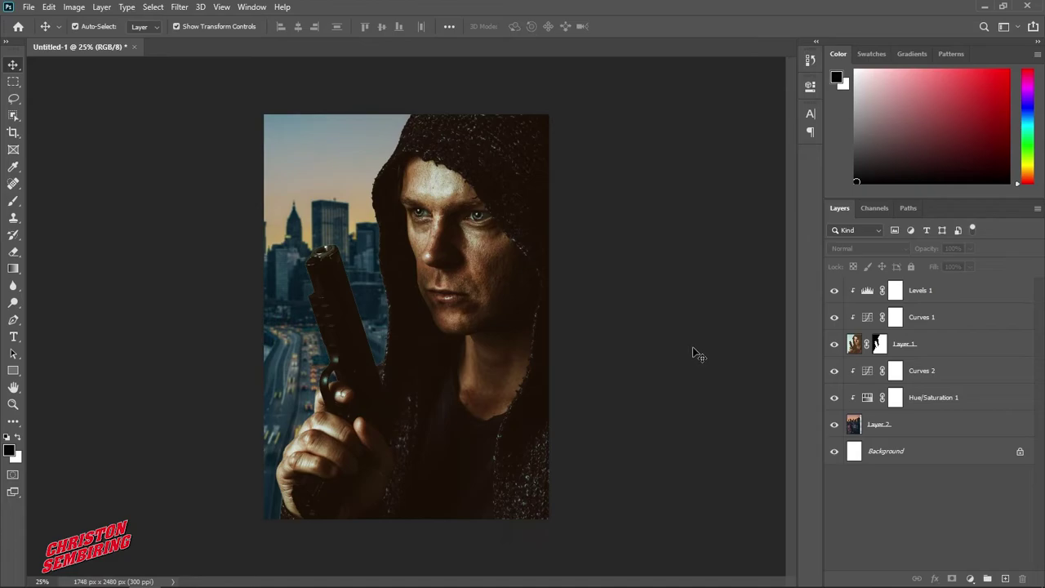
- Open the city street photo and place it in the poster at about 59.7%
{"action": "left_click", "coordinate": [29, 6]}
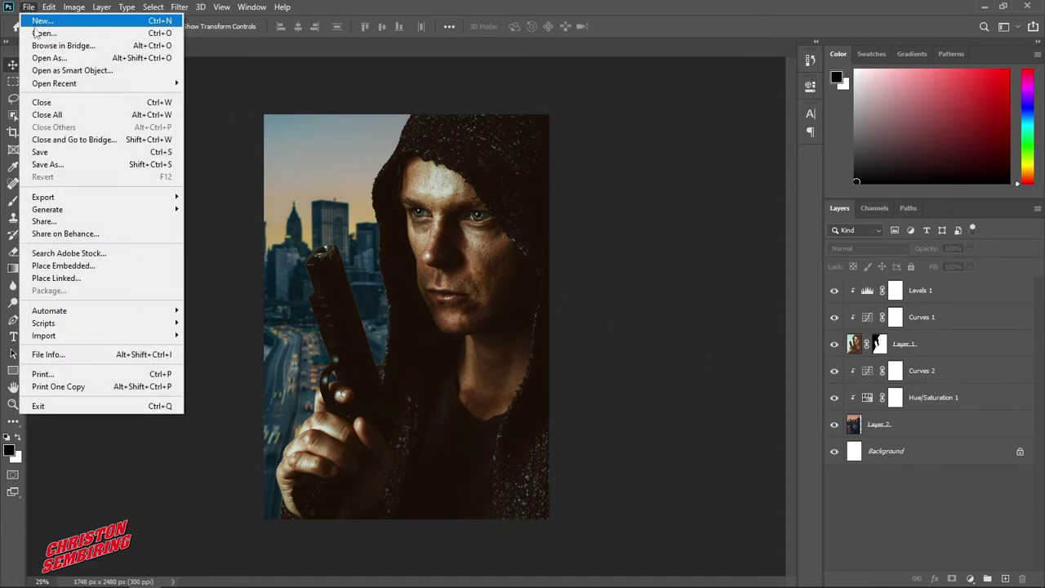
{"action": "left_click", "coordinate": [41, 33]}
{"action": "left_click", "coordinate": [267, 123]}
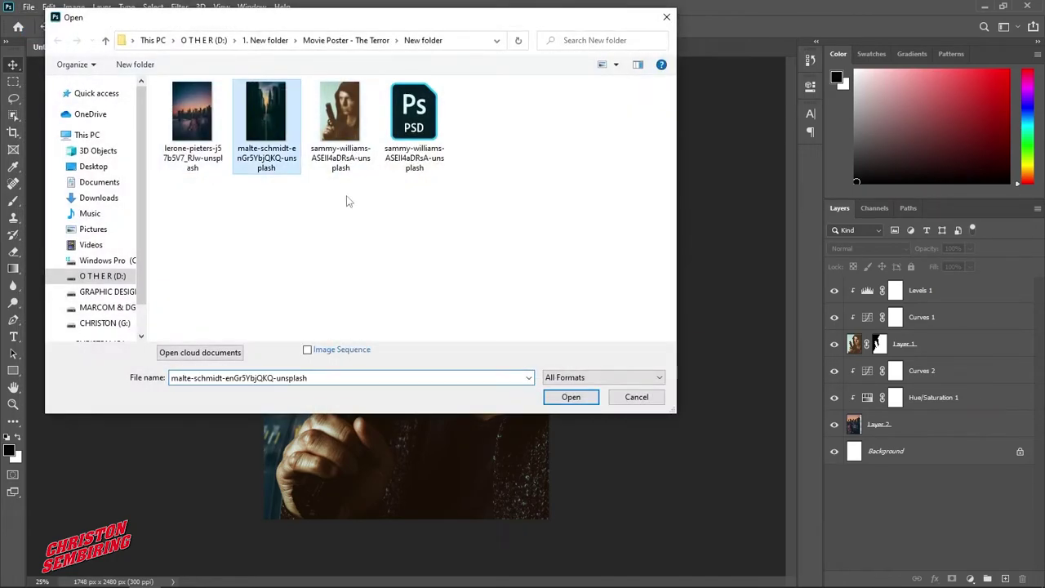
{"action": "left_click", "coordinate": [574, 398]}
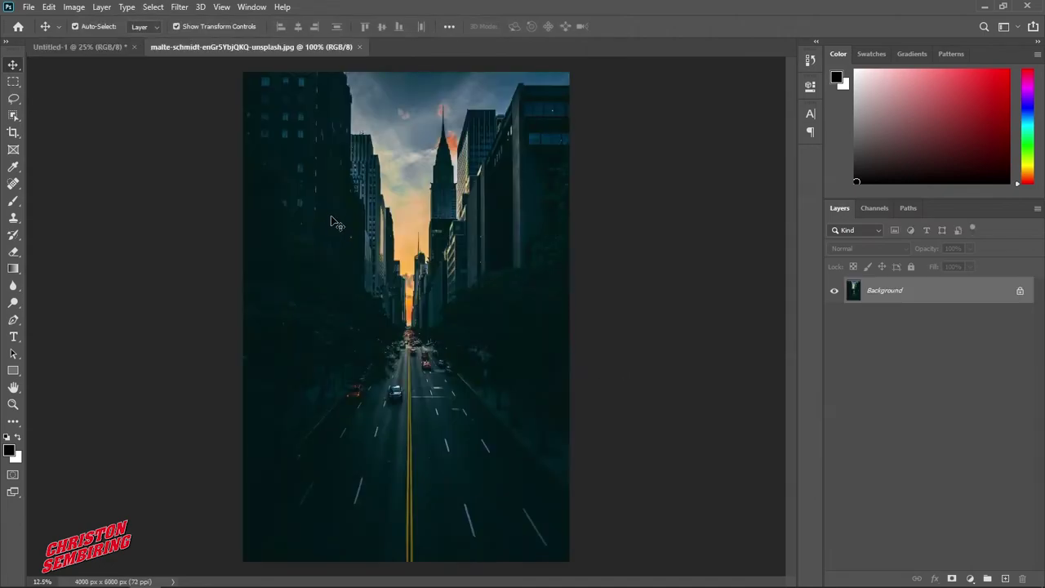
{"action": "mouse_move", "coordinate": [294, 161]}
{"action": "left_mouse_down"}
{"action": "mouse_move", "coordinate": [125, 55]}
{"action": "mouse_move", "coordinate": [418, 238]}
{"action": "left_mouse_up"}
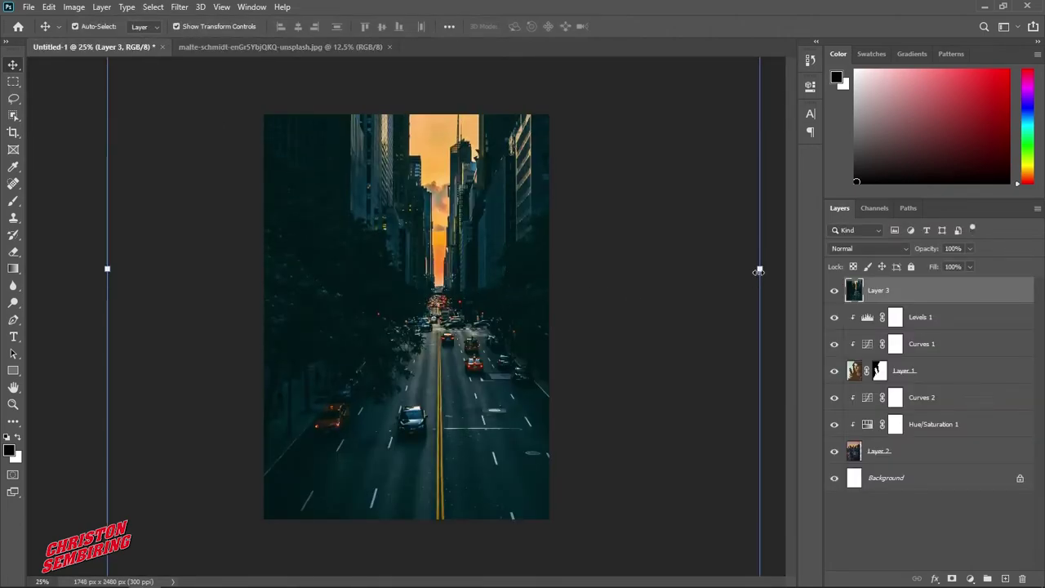
{"action": "mouse_move", "coordinate": [759, 271]}
{"action": "left_mouse_down"}
{"action": "mouse_move", "coordinate": [495, 359]}
{"action": "mouse_move", "coordinate": [495, 385]}
{"action": "mouse_move", "coordinate": [496, 373]}
{"action": "left_mouse_up"}
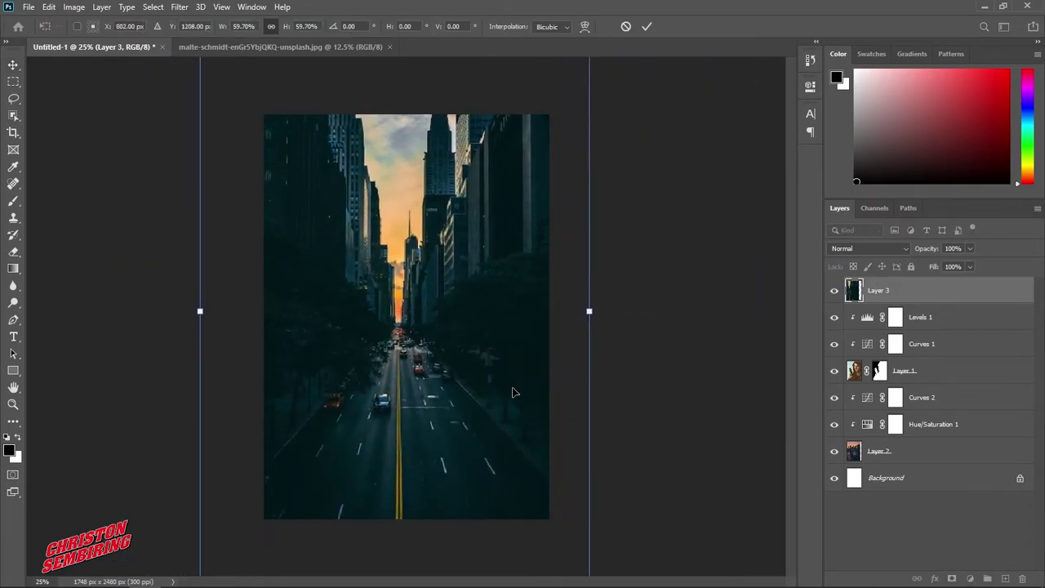
{"action": "left_click", "coordinate": [653, 27]}
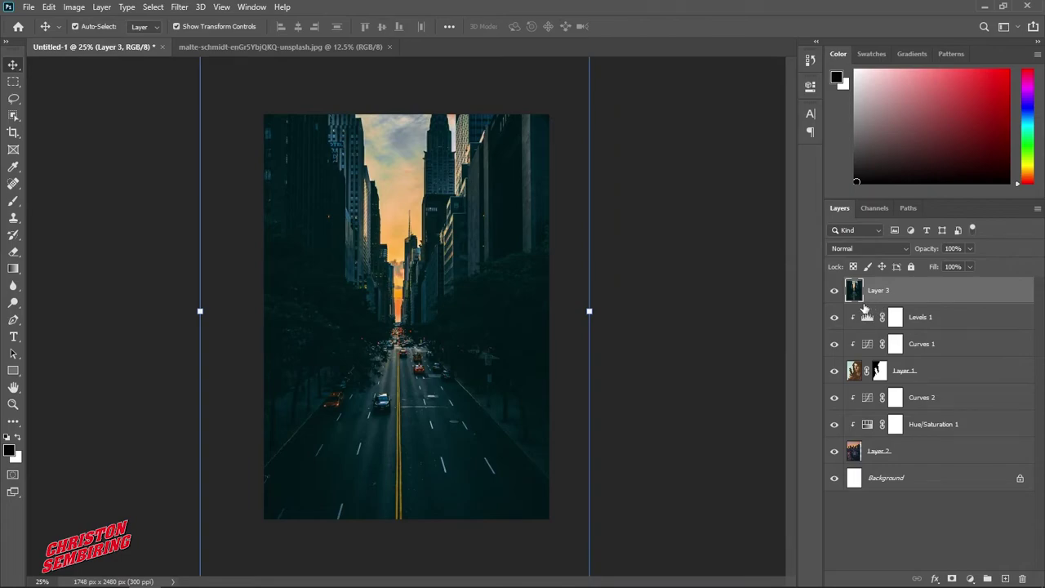
- Clip the street photo into the hooded man and scale it to about 77.55% over his lower body
{"action": "left_click", "coordinate": [825, 303], "text": "alt"}
{"action": "left_click_drag", "start_coordinate": [484, 333], "coordinate": [464, 414]}
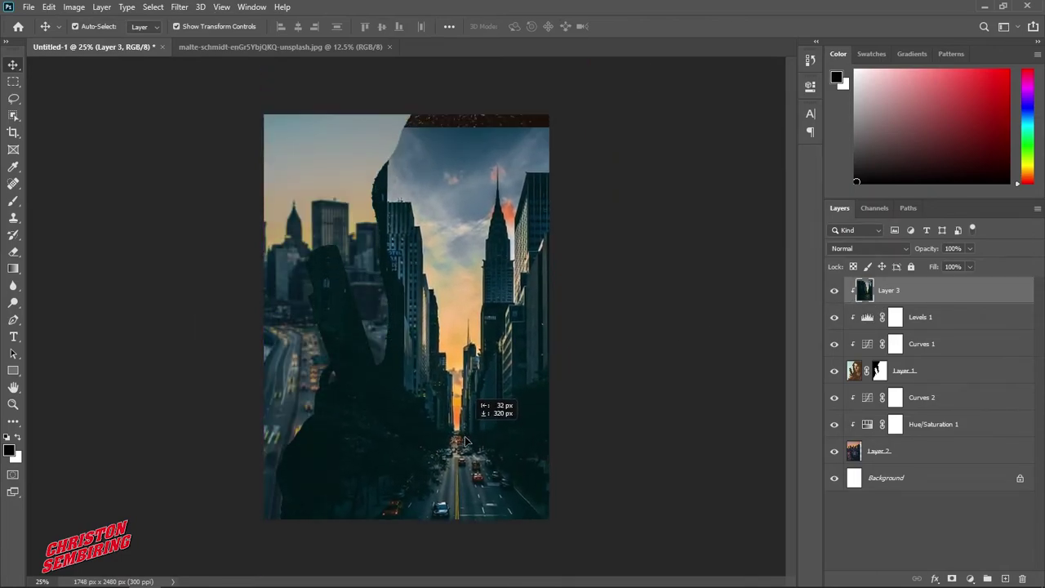
{"action": "left_click_drag", "start_coordinate": [464, 414], "coordinate": [467, 459]}
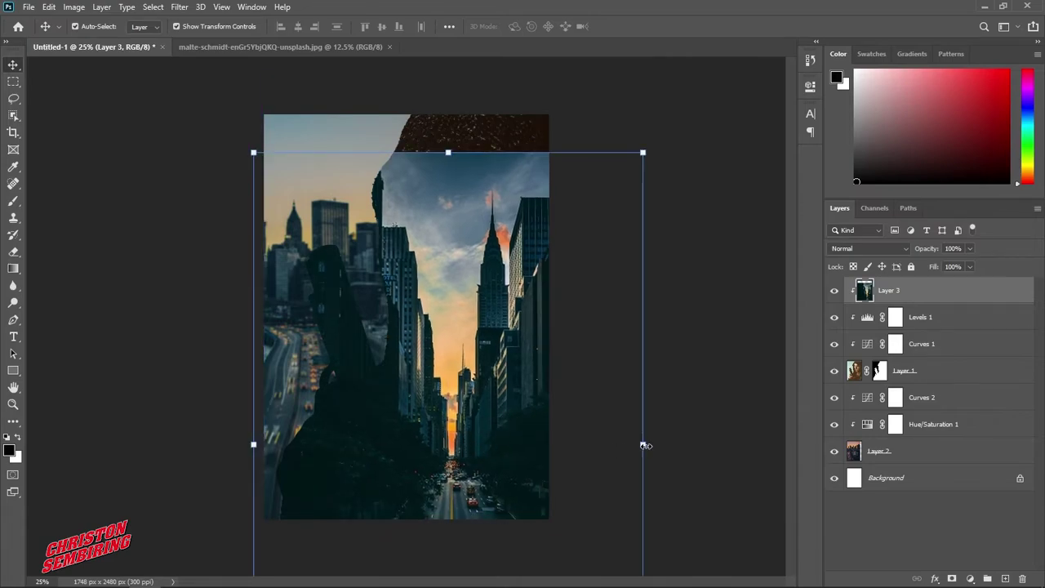
{"action": "left_click_drag", "start_coordinate": [643, 446], "coordinate": [556, 441]}
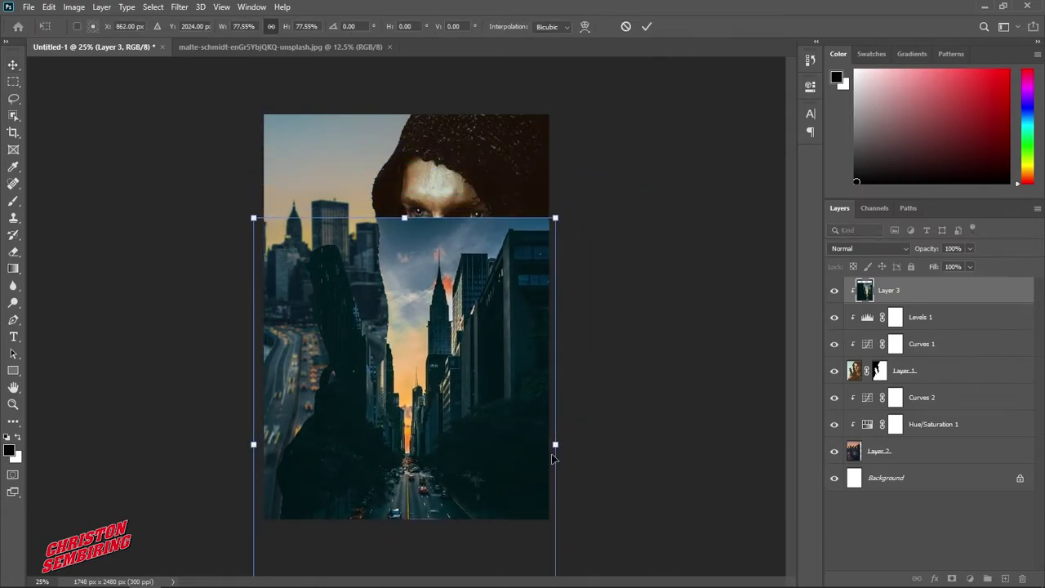
{"action": "left_click_drag", "start_coordinate": [473, 429], "coordinate": [515, 439]}
{"action": "key", "text": "Return"}
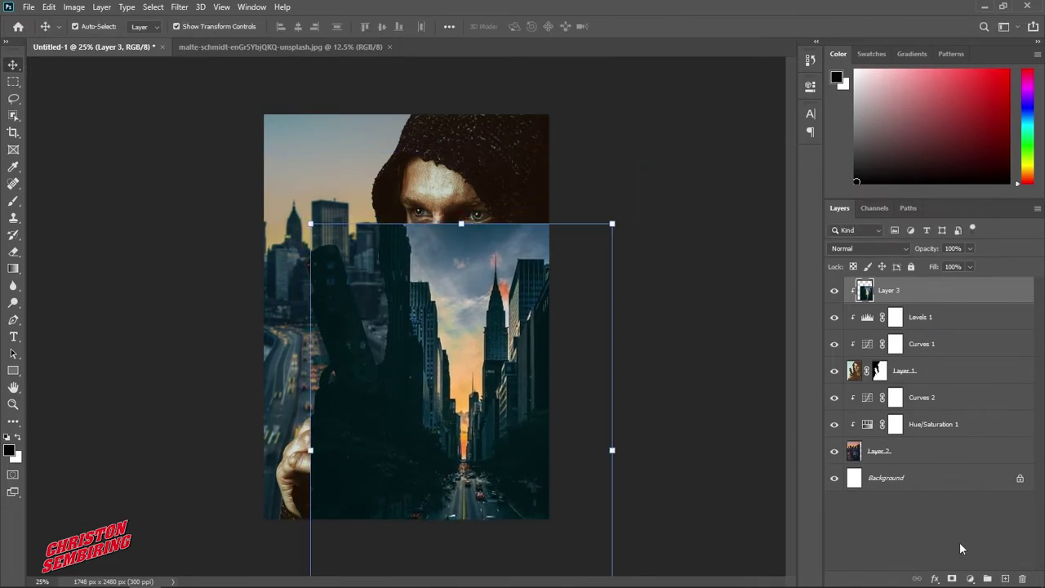
- Add a mask to Layer 3 and paint black to reveal the face, gun and hand
{"action": "left_click", "coordinate": [953, 578]}
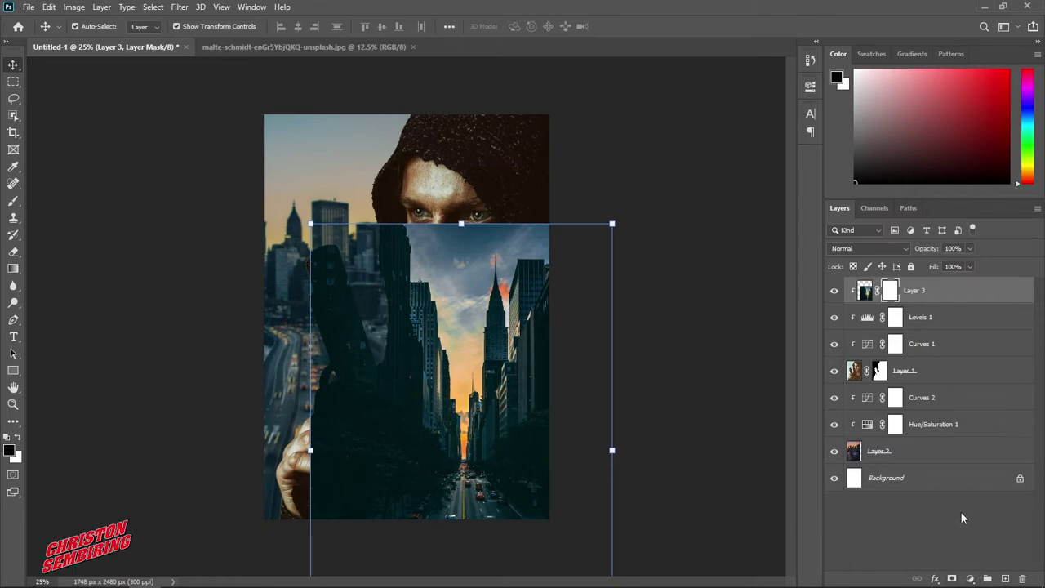
{"action": "left_click", "coordinate": [13, 203]}
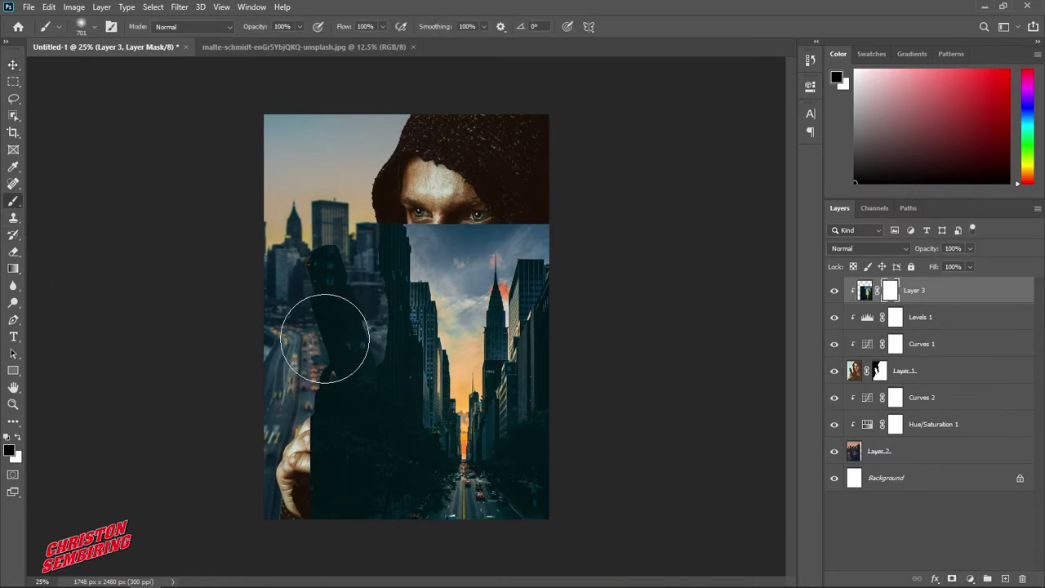
{"action": "mouse_move", "coordinate": [315, 326]}
{"action": "left_mouse_down"}
{"action": "mouse_move", "coordinate": [387, 215]}
{"action": "mouse_move", "coordinate": [540, 210]}
{"action": "mouse_move", "coordinate": [538, 243]}
{"action": "mouse_move", "coordinate": [469, 298]}
{"action": "mouse_move", "coordinate": [423, 294]}
{"action": "mouse_move", "coordinate": [427, 282]}
{"action": "mouse_move", "coordinate": [400, 275]}
{"action": "mouse_move", "coordinate": [499, 297]}
{"action": "mouse_move", "coordinate": [404, 292]}
{"action": "mouse_move", "coordinate": [512, 274]}
{"action": "mouse_move", "coordinate": [419, 303]}
{"action": "mouse_move", "coordinate": [514, 269]}
{"action": "mouse_move", "coordinate": [322, 362]}
{"action": "mouse_move", "coordinate": [544, 272]}
{"action": "left_mouse_up"}
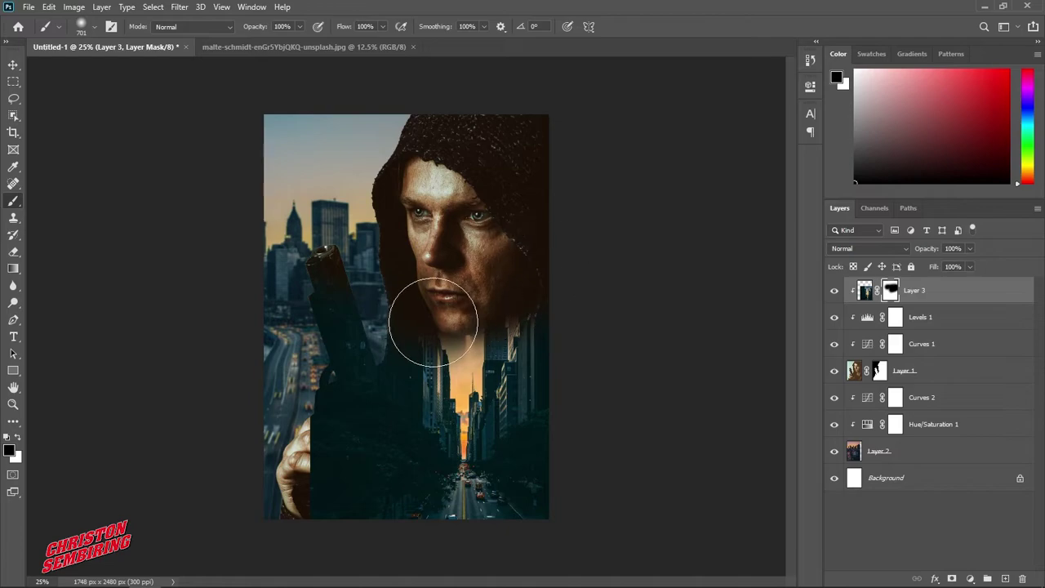
{"action": "mouse_move", "coordinate": [436, 315]}
{"action": "left_mouse_down"}
{"action": "mouse_move", "coordinate": [275, 319]}
{"action": "mouse_move", "coordinate": [327, 234]}
{"action": "mouse_move", "coordinate": [262, 450]}
{"action": "mouse_move", "coordinate": [310, 432]}
{"action": "mouse_move", "coordinate": [299, 529]}
{"action": "mouse_move", "coordinate": [287, 460]}
{"action": "mouse_move", "coordinate": [311, 509]}
{"action": "mouse_move", "coordinate": [280, 392]}
{"action": "mouse_move", "coordinate": [345, 368]}
{"action": "mouse_move", "coordinate": [404, 275]}
{"action": "mouse_move", "coordinate": [456, 278]}
{"action": "left_mouse_up"}
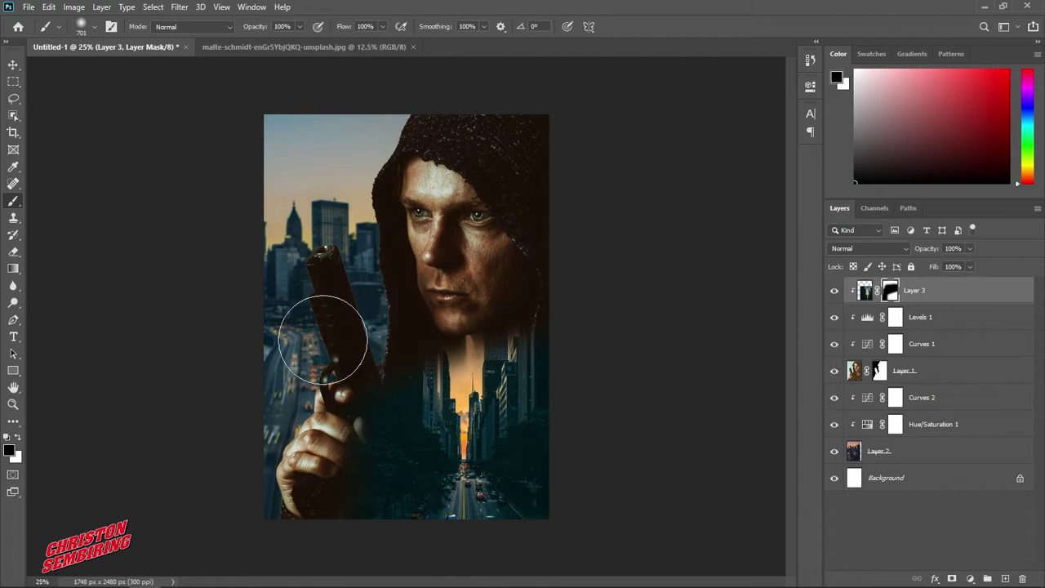
{"action": "mouse_move", "coordinate": [325, 523]}
{"action": "left_mouse_down"}
{"action": "mouse_move", "coordinate": [303, 443]}
{"action": "mouse_move", "coordinate": [319, 354]}
{"action": "mouse_move", "coordinate": [410, 327]}
{"action": "left_mouse_up"}
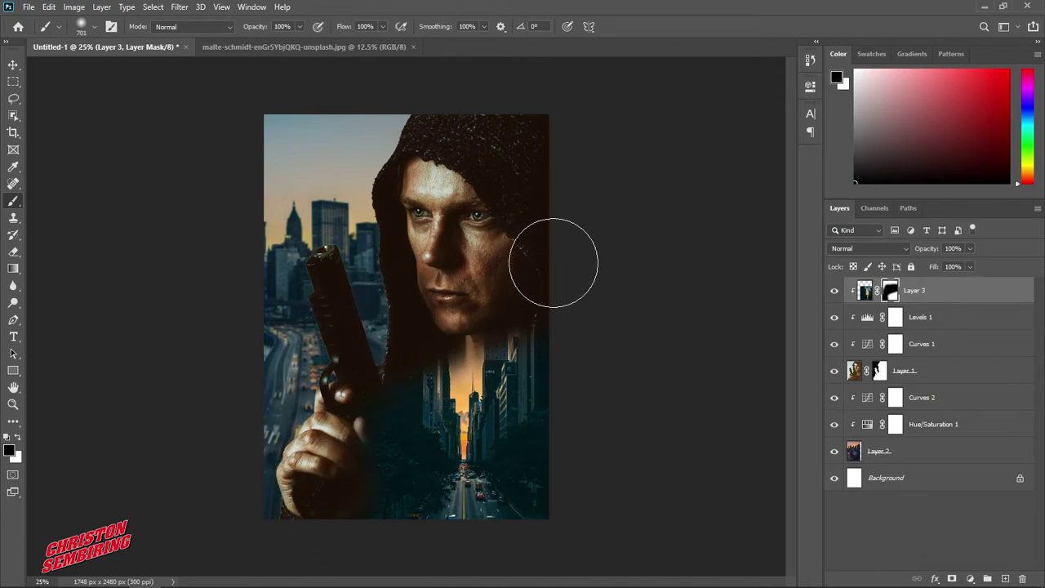
{"action": "left_click_drag", "start_coordinate": [509, 294], "coordinate": [351, 343]}
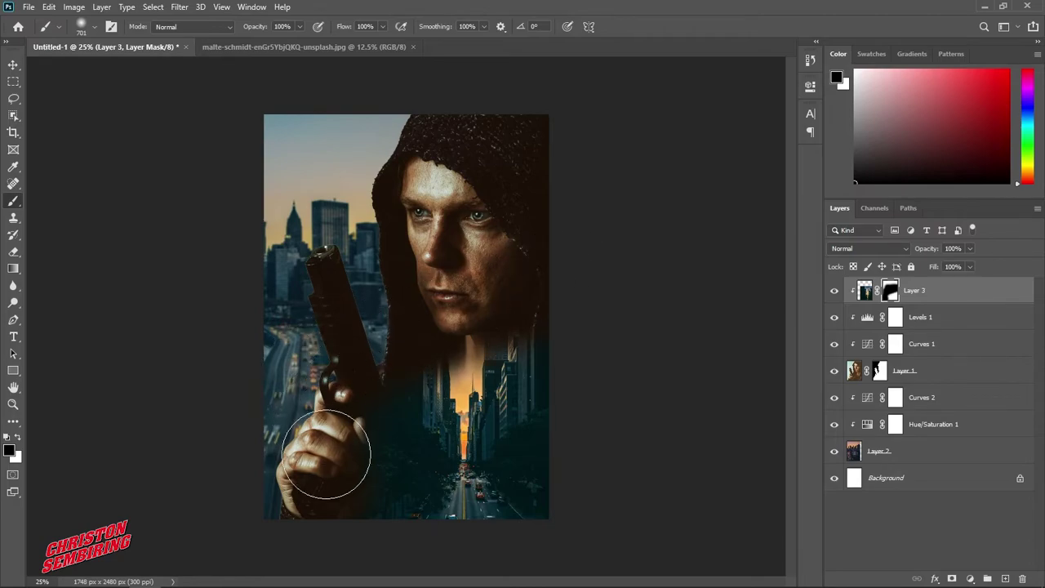
{"action": "left_click_drag", "start_coordinate": [322, 520], "coordinate": [333, 530]}
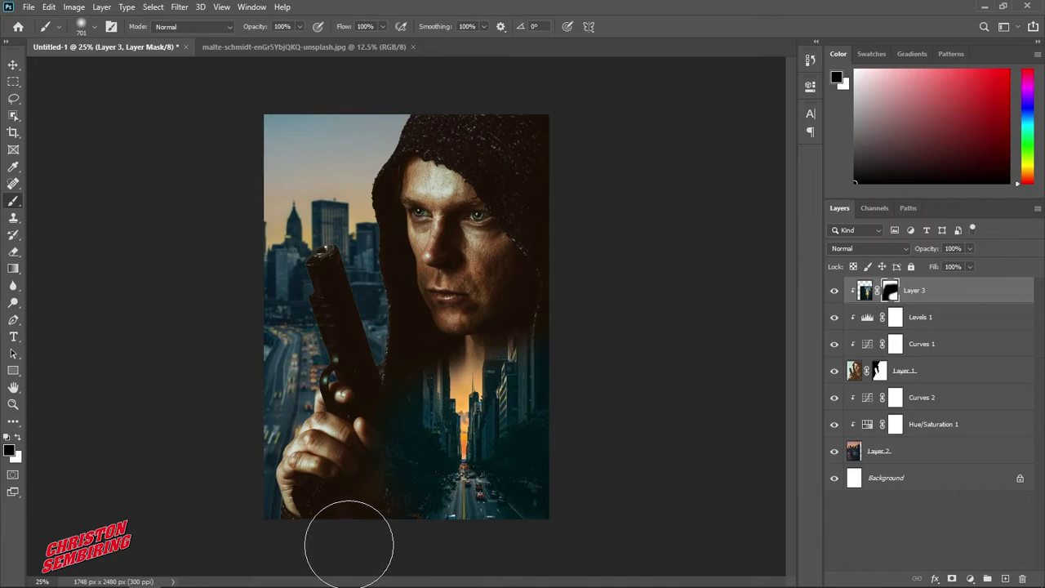
- Paint white then black on Layer 3's mask, keeping buildings below the chin and clearing hood, cheek and fingers
{"action": "left_click", "coordinate": [16, 439]}
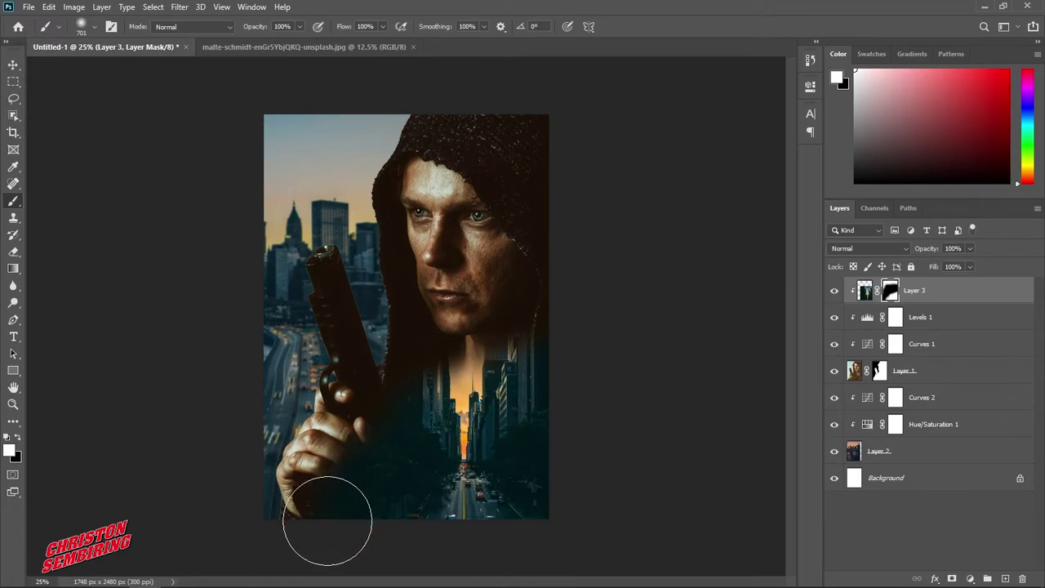
{"action": "mouse_move", "coordinate": [420, 450]}
{"action": "left_mouse_down"}
{"action": "mouse_move", "coordinate": [593, 312]}
{"action": "mouse_move", "coordinate": [461, 359]}
{"action": "mouse_move", "coordinate": [571, 262]}
{"action": "left_mouse_up"}
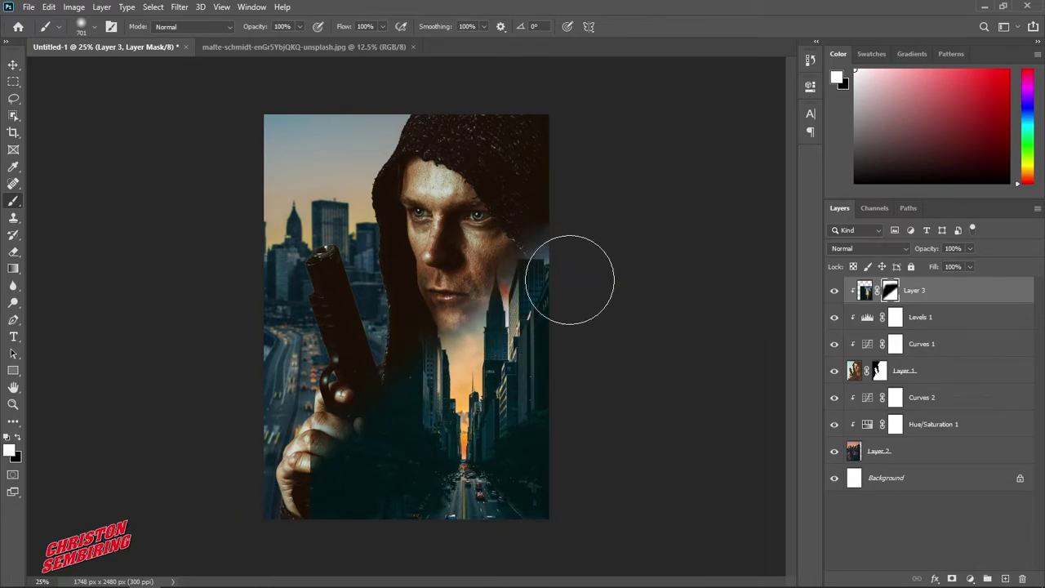
{"action": "left_click_drag", "start_coordinate": [463, 408], "coordinate": [466, 310]}
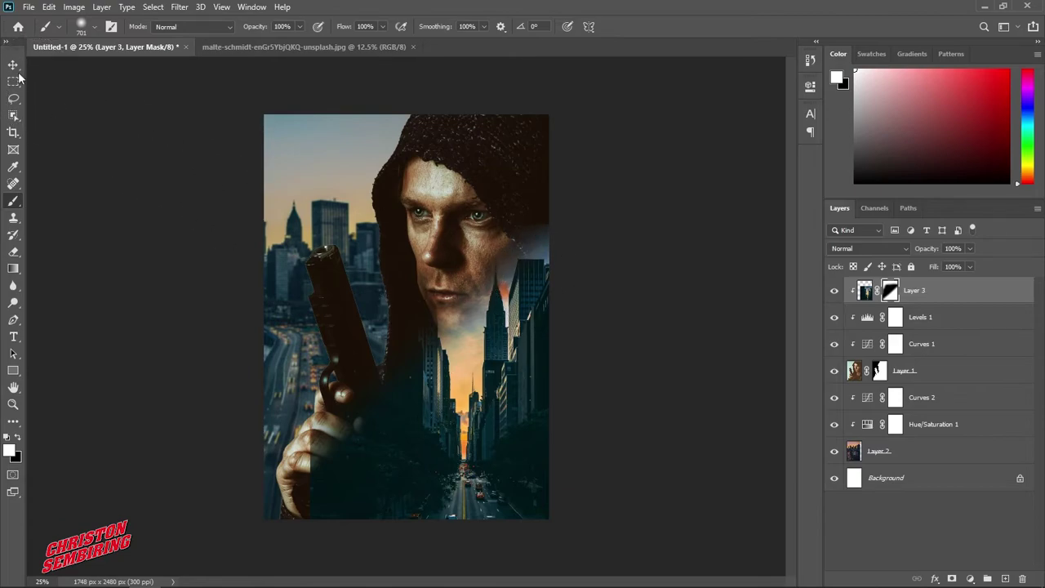
{"action": "left_click", "coordinate": [18, 437]}
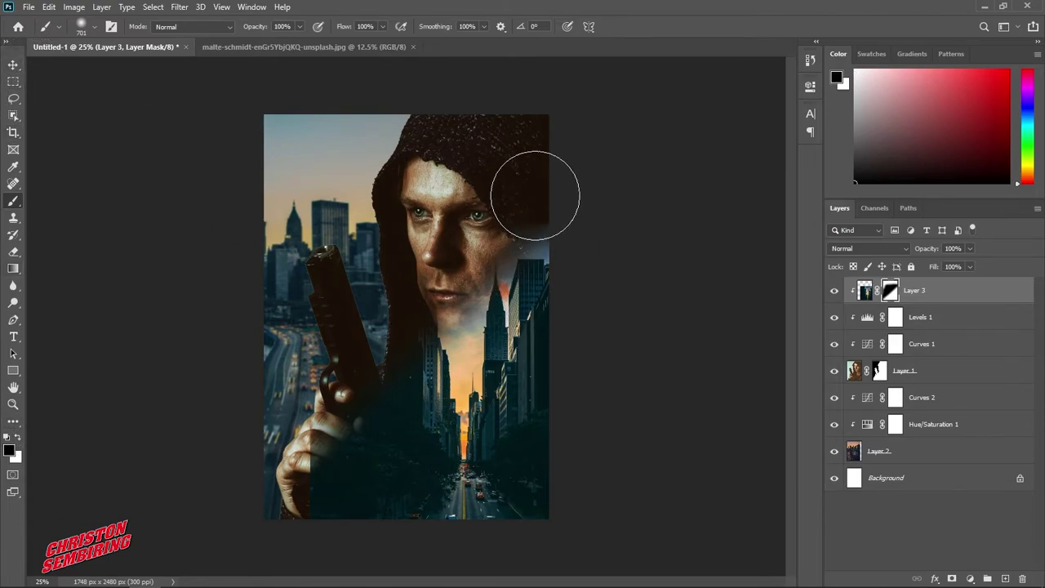
{"action": "left_click_drag", "start_coordinate": [462, 278], "coordinate": [357, 369]}
{"action": "left_click_drag", "start_coordinate": [238, 478], "coordinate": [273, 439]}
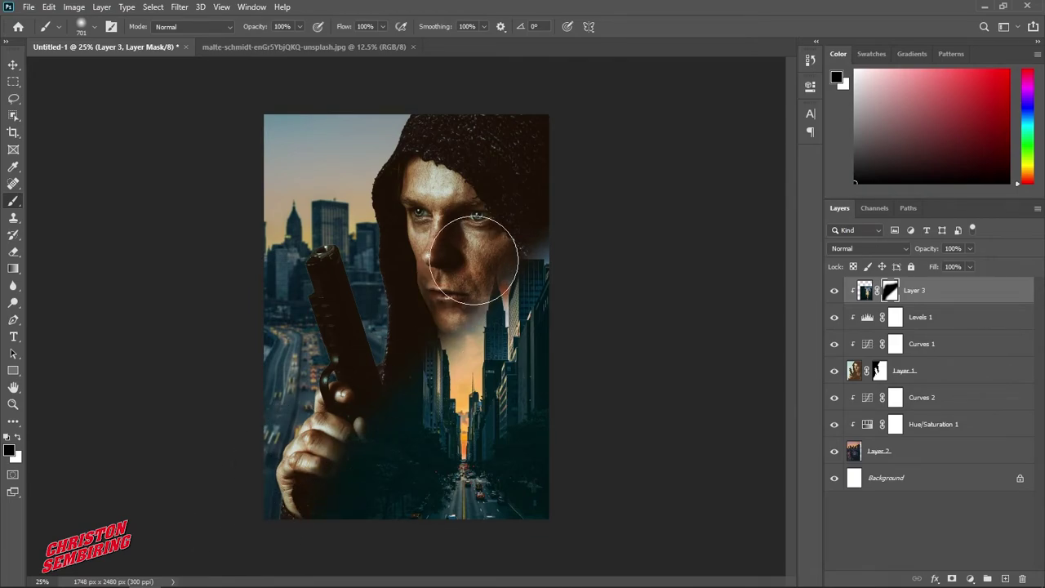
{"action": "left_click_drag", "start_coordinate": [530, 258], "coordinate": [493, 263]}
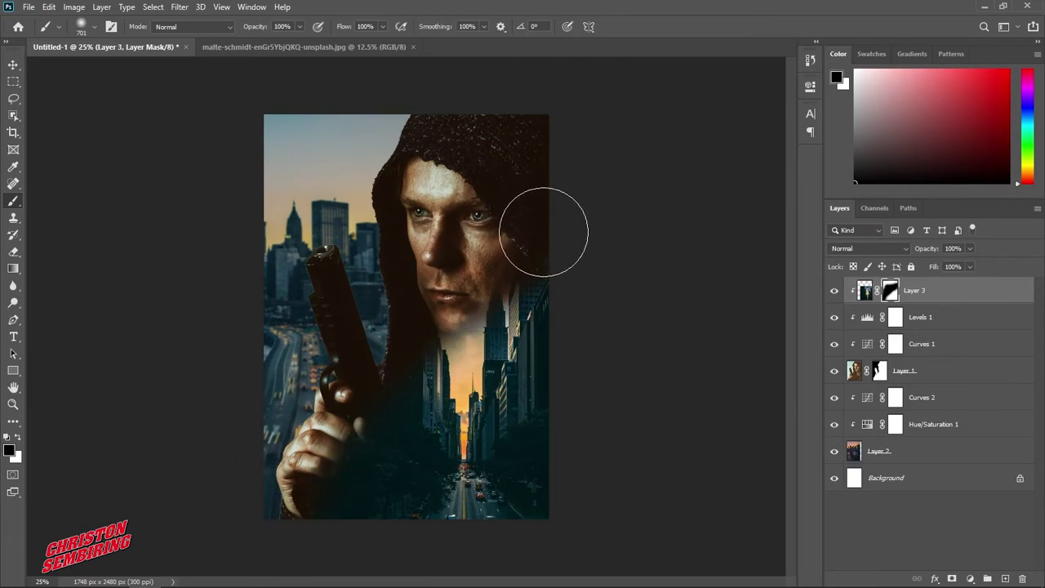
{"action": "left_click_drag", "start_coordinate": [541, 234], "coordinate": [525, 264]}
{"action": "left_click_drag", "start_coordinate": [402, 332], "coordinate": [462, 347]}
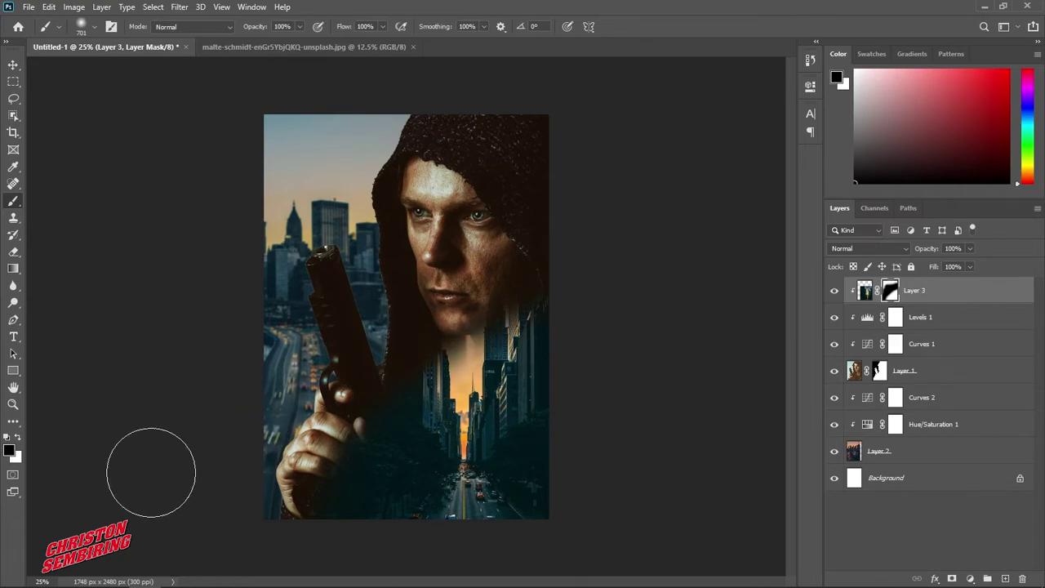
{"action": "left_click", "coordinate": [12, 71]}
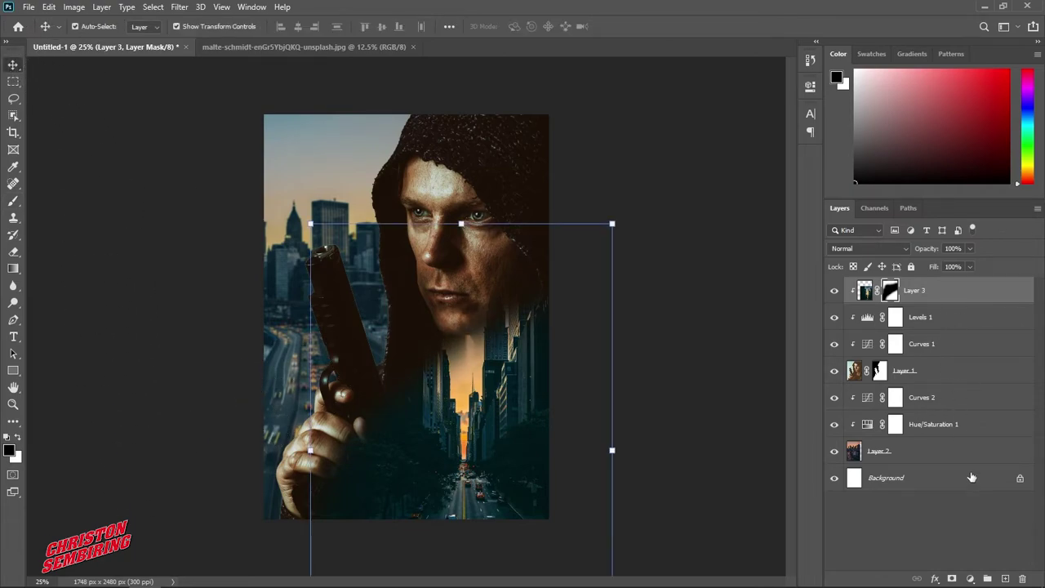
- Add a Hue/Saturation adjustment clipped to the city layer with Saturation -23
{"action": "left_click", "coordinate": [971, 578]}
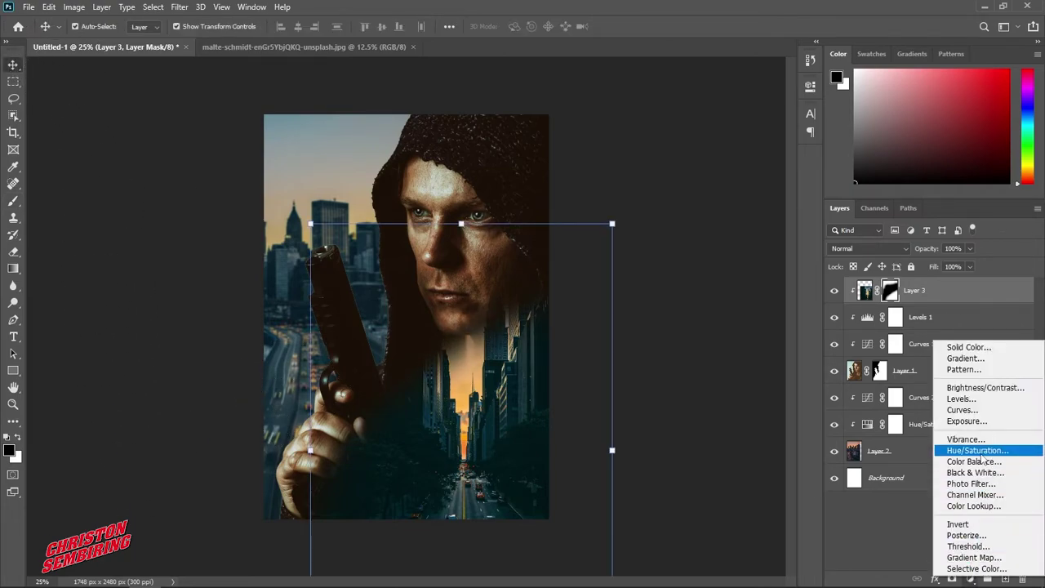
{"action": "left_click", "coordinate": [982, 456]}
{"action": "left_click", "coordinate": [699, 304]}
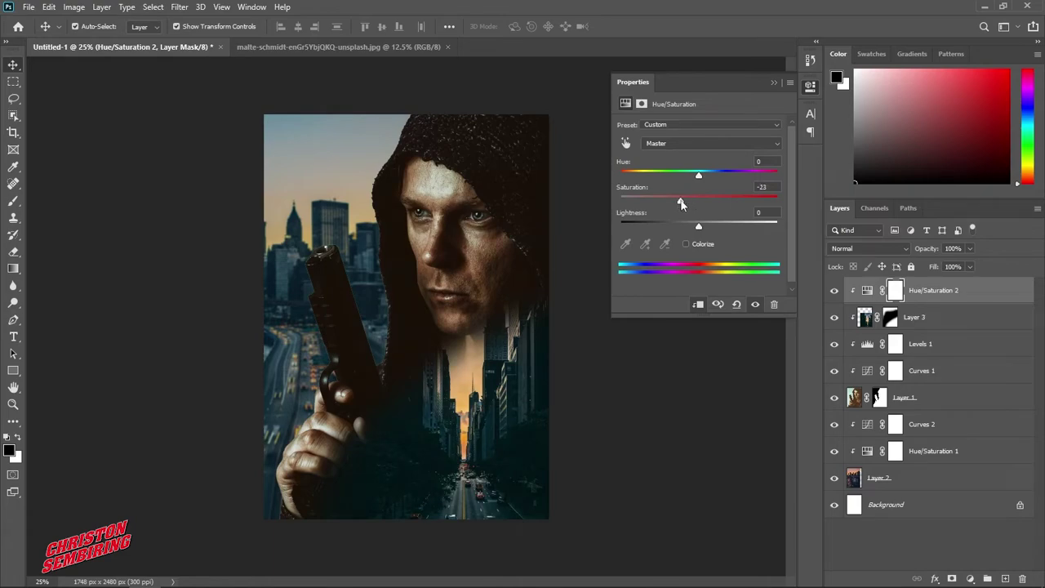
{"action": "left_click", "coordinate": [775, 83]}
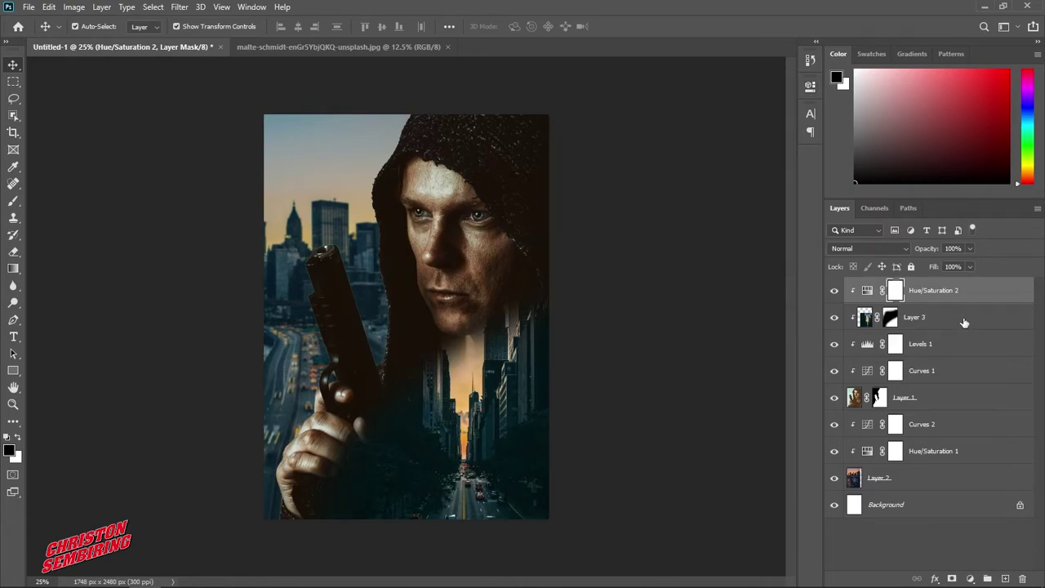
{"action": "left_click", "coordinate": [969, 291]}
{"action": "left_click", "coordinate": [972, 578]}
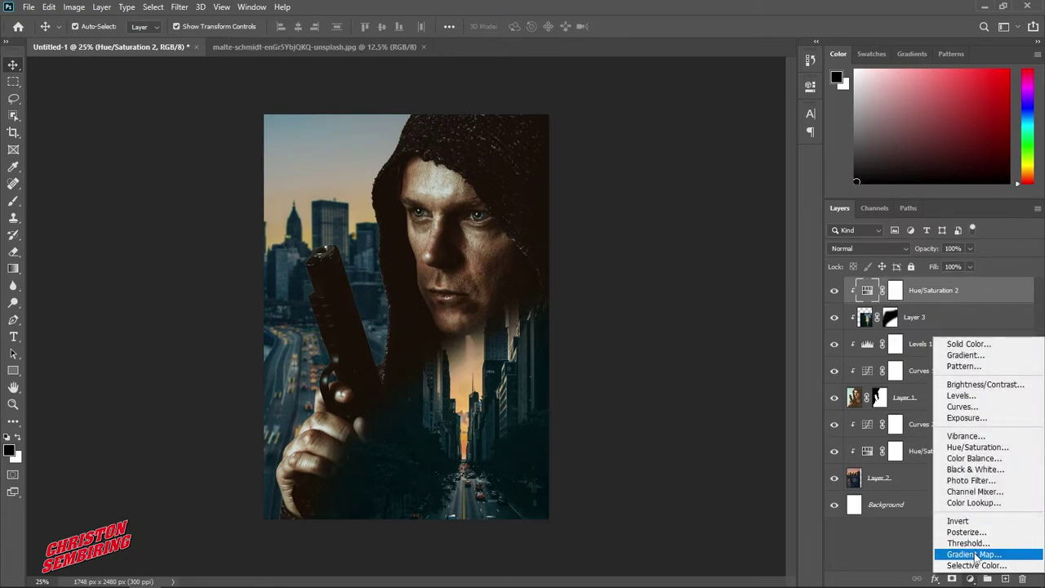
- Add a top Color Lookup using DropBlues.3DL, blended in Hue mode
{"action": "left_click", "coordinate": [974, 502]}
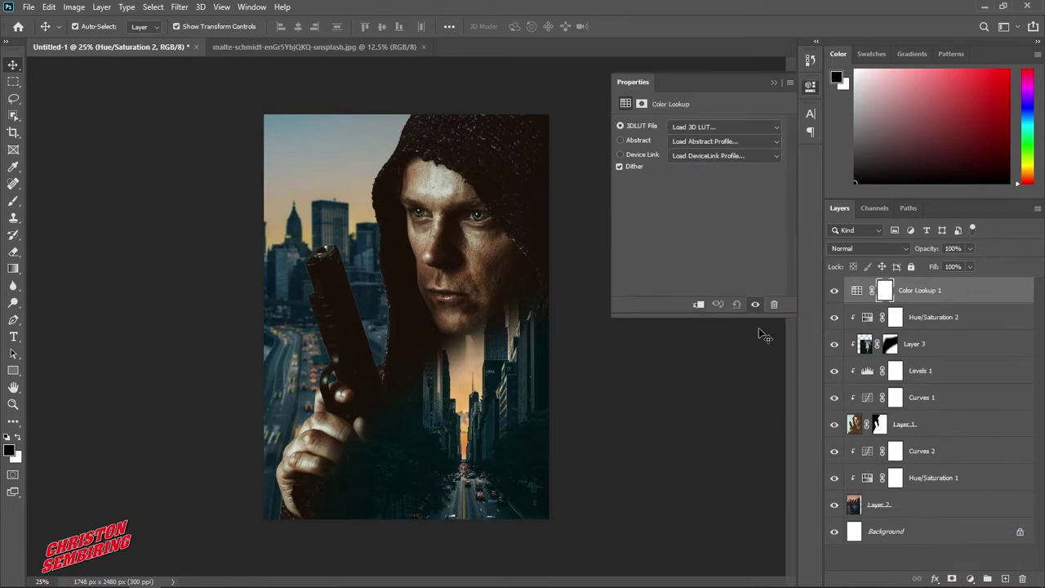
{"action": "left_click", "coordinate": [714, 128]}
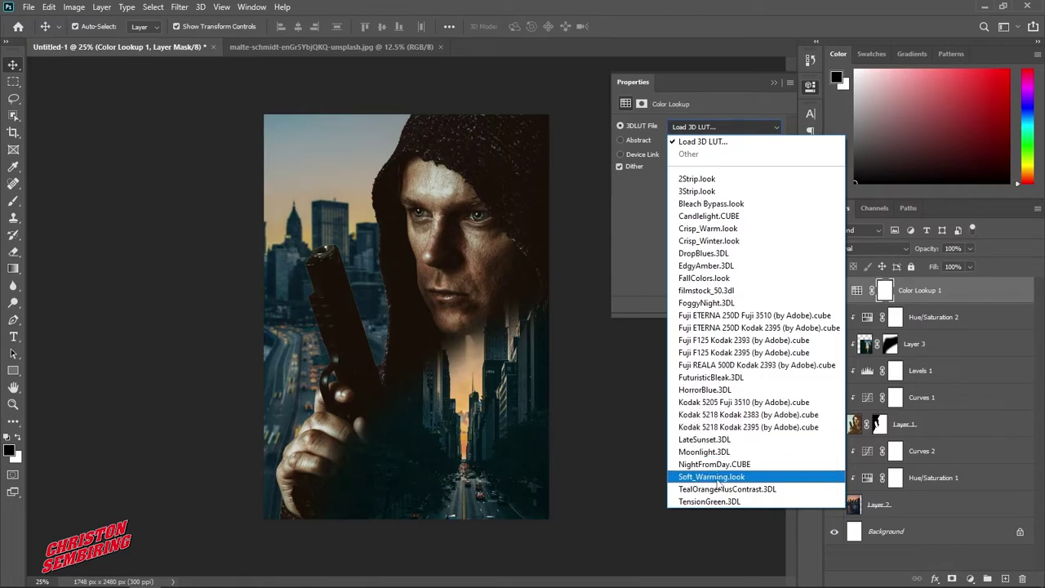
{"action": "left_click", "coordinate": [727, 253]}
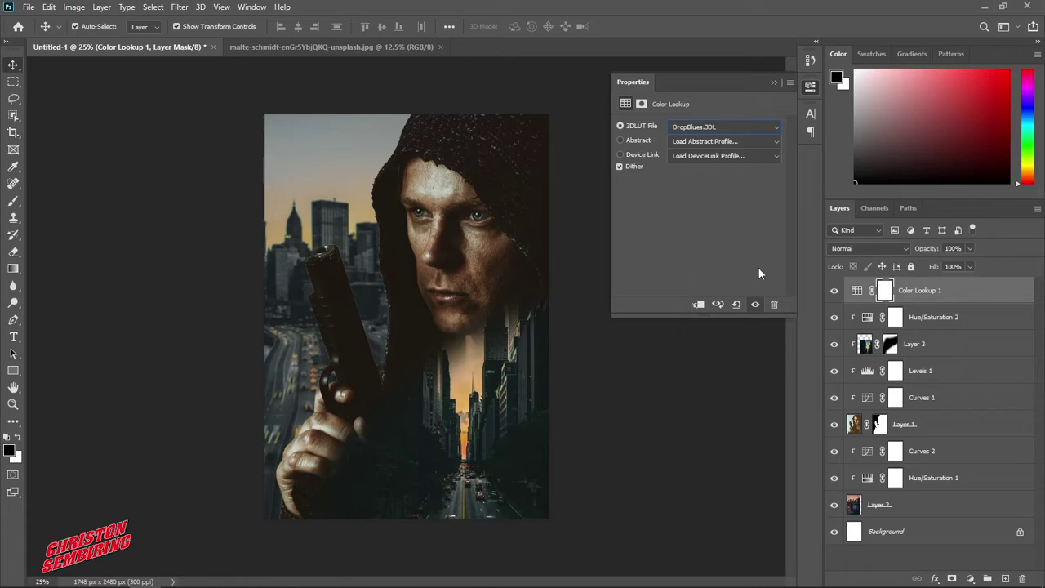
{"action": "left_click", "coordinate": [860, 249]}
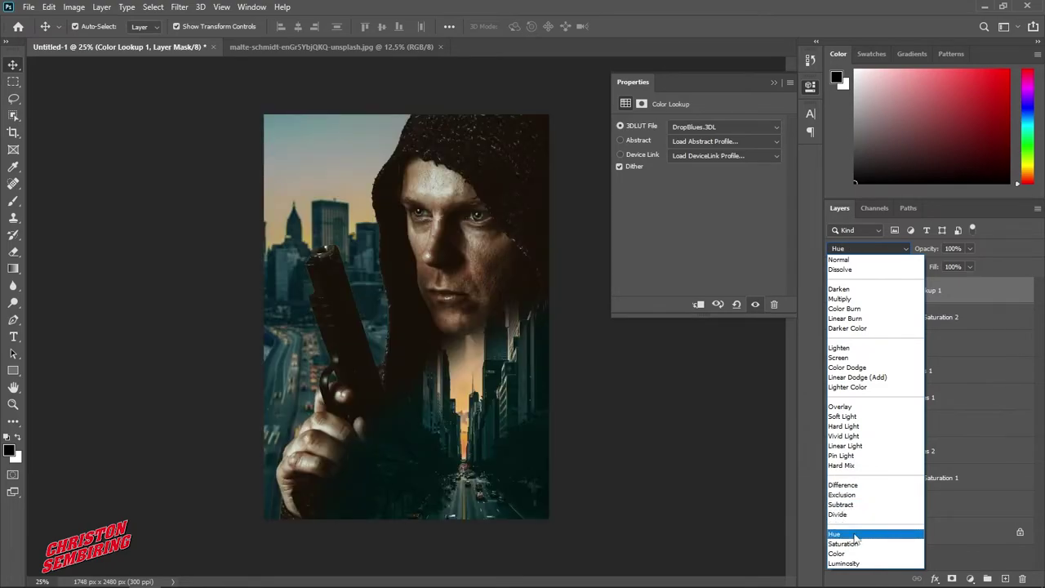
{"action": "left_click", "coordinate": [853, 535]}
{"action": "left_click", "coordinate": [776, 84]}
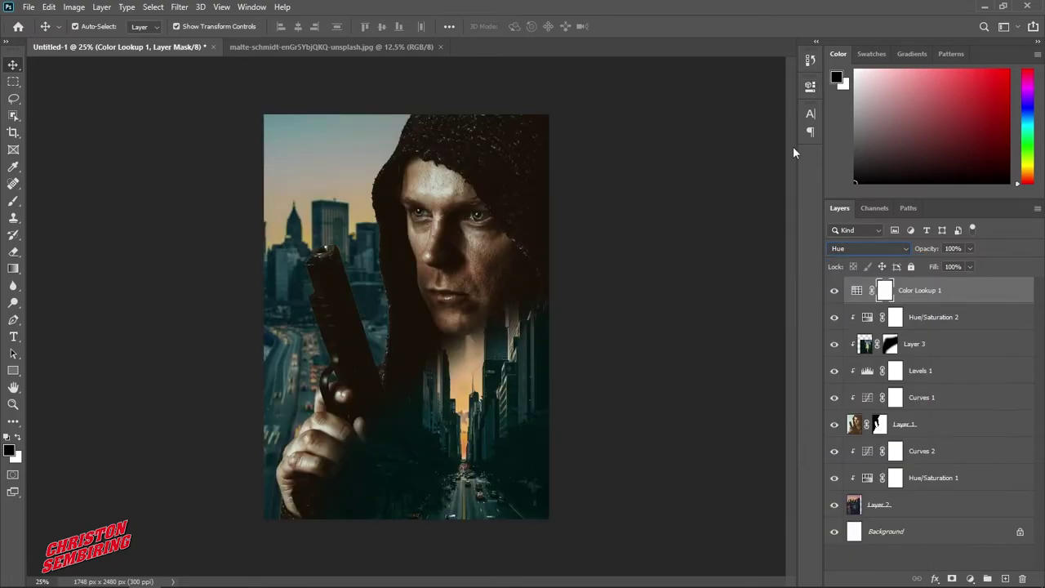
{"action": "key", "text": "ctrl+2"}
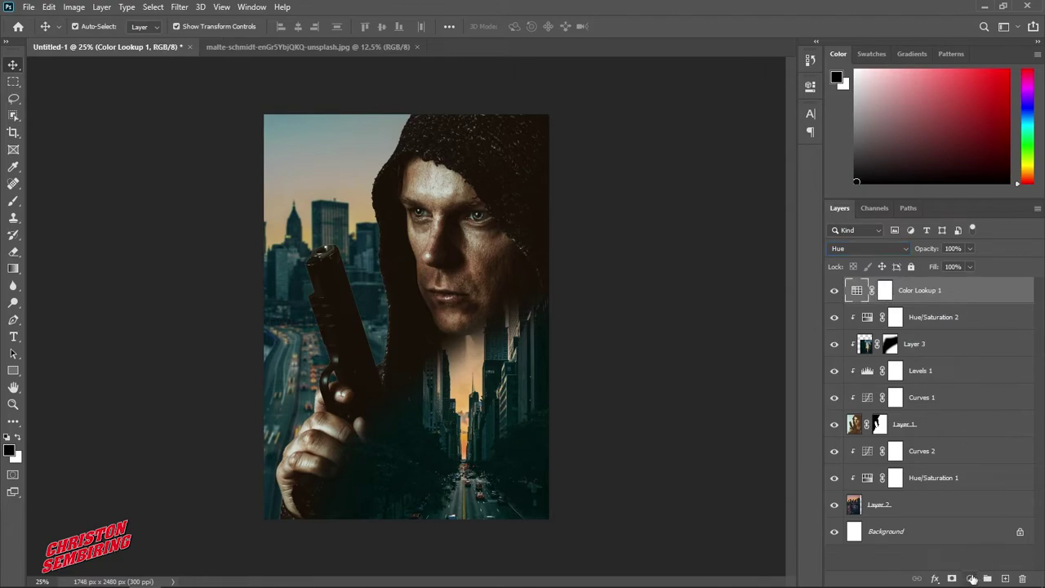
- Add a top Color Balance adjustment shifting the midtones toward cyan and yellow
{"action": "left_click", "coordinate": [972, 578]}
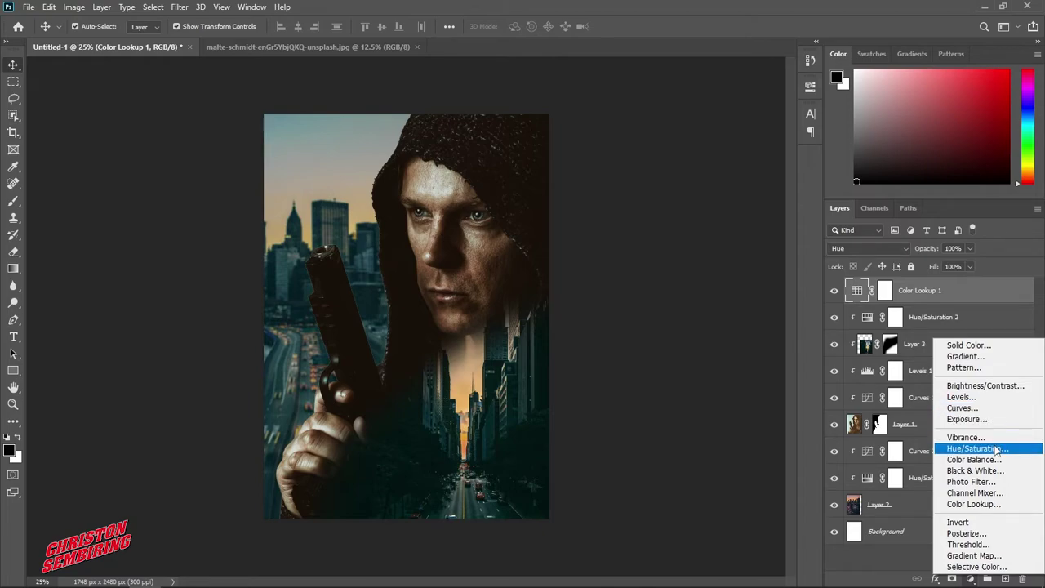
{"action": "left_click", "coordinate": [988, 459]}
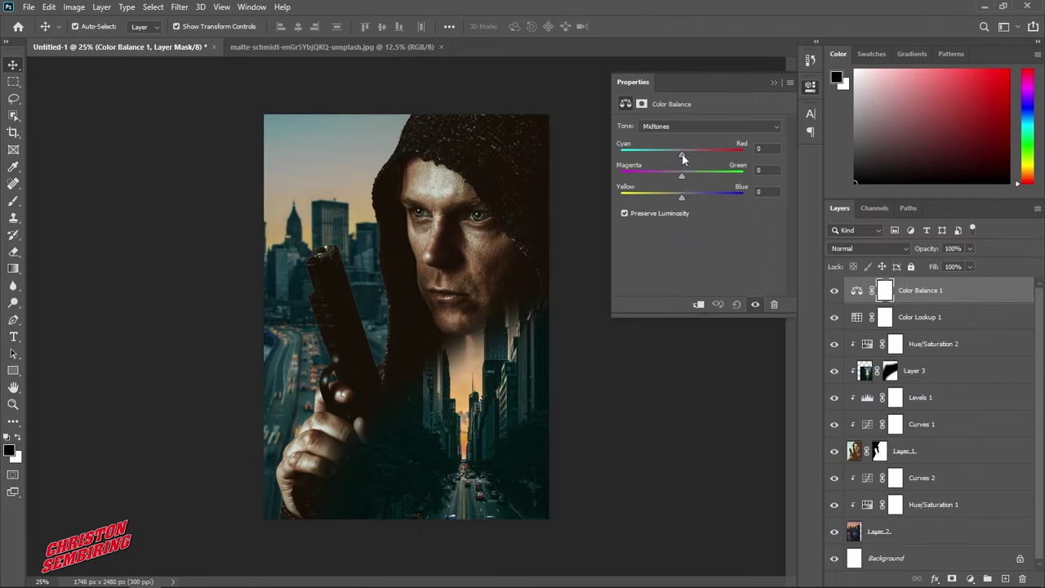
{"action": "left_click_drag", "start_coordinate": [694, 155], "coordinate": [678, 155]}
{"action": "left_click_drag", "start_coordinate": [683, 196], "coordinate": [662, 201]}
{"action": "left_click_drag", "start_coordinate": [682, 157], "coordinate": [681, 158]}
{"action": "left_click", "coordinate": [774, 83]}
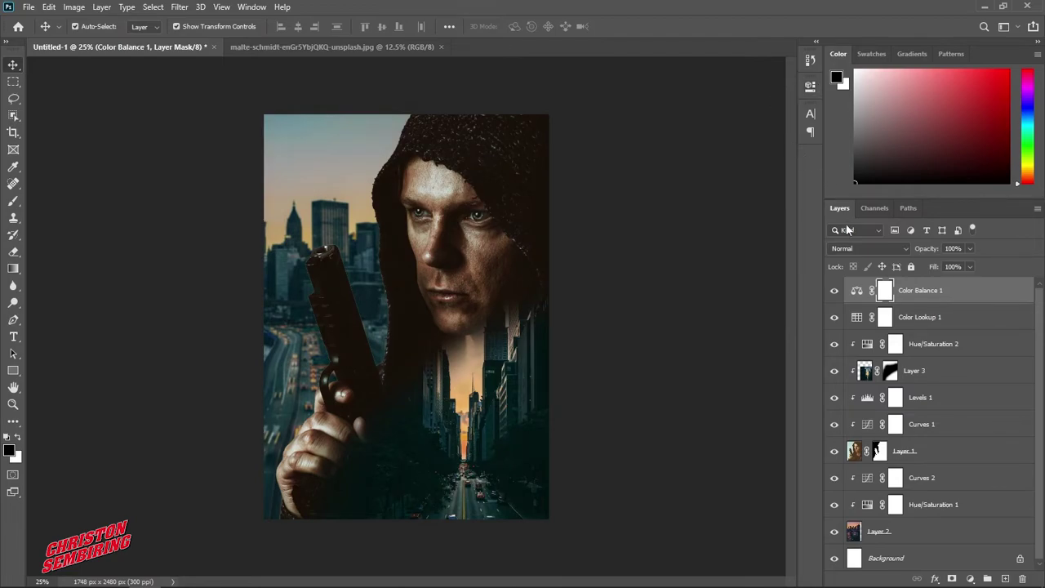
- Add a Color Balance above the man's Layer 1, tinting his midtones toward cyan and green
{"action": "left_click", "coordinate": [923, 453]}
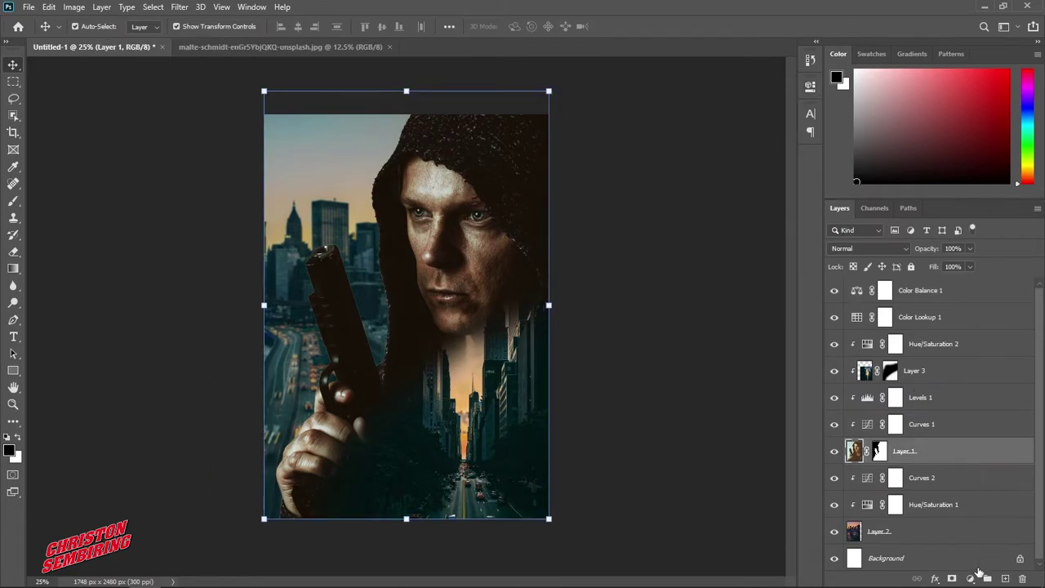
{"action": "left_click", "coordinate": [971, 580]}
{"action": "left_click", "coordinate": [976, 468]}
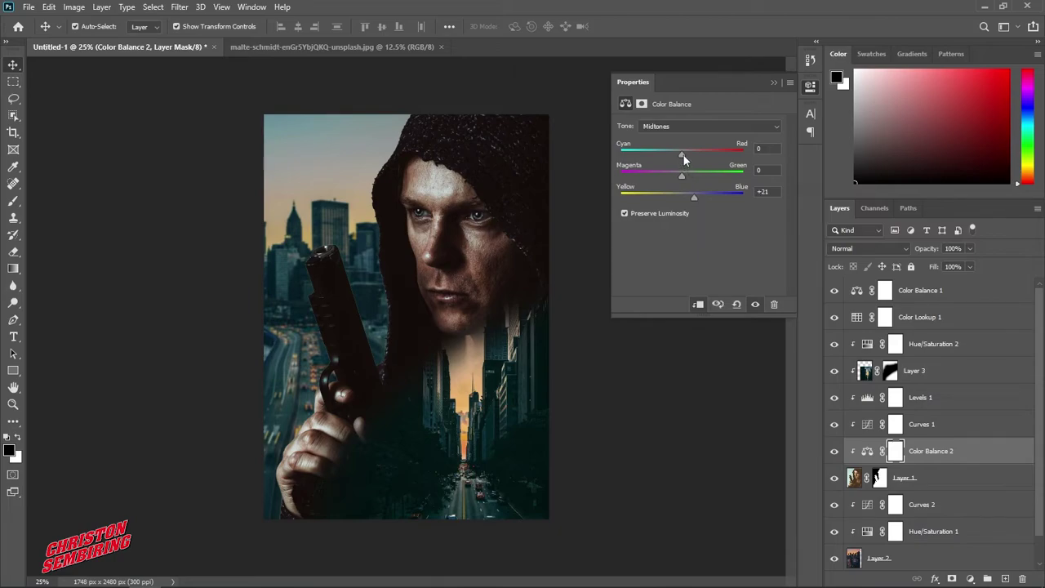
{"action": "left_click_drag", "start_coordinate": [682, 155], "coordinate": [658, 160]}
{"action": "left_click_drag", "start_coordinate": [673, 175], "coordinate": [683, 178]}
{"action": "left_click", "coordinate": [773, 80]}
{"action": "left_click", "coordinate": [745, 260]}
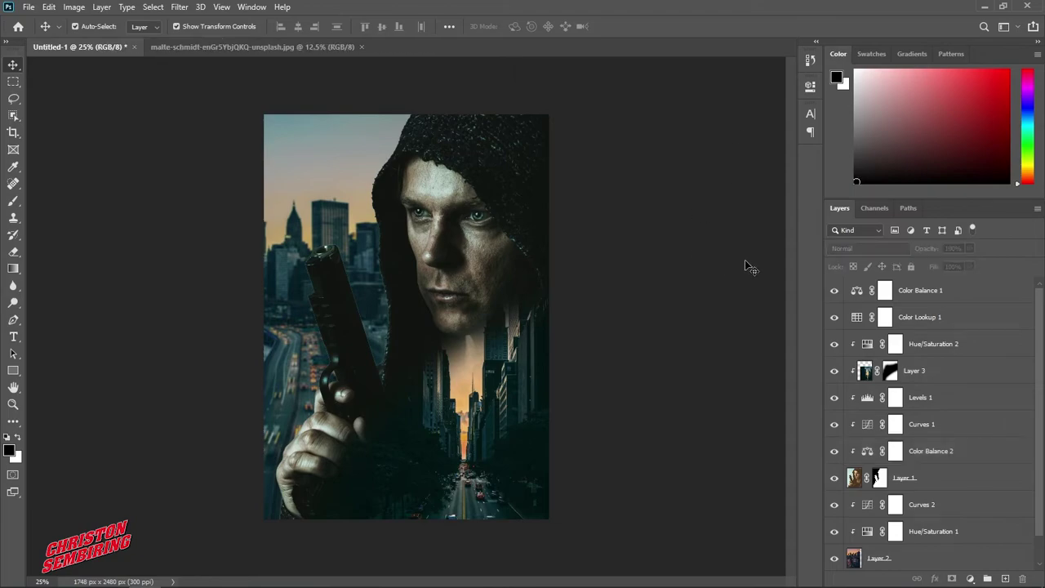
- Add a Curves adjustment on top with the RGB midpoint raised to brighten the poster
{"action": "left_click", "coordinate": [962, 294]}
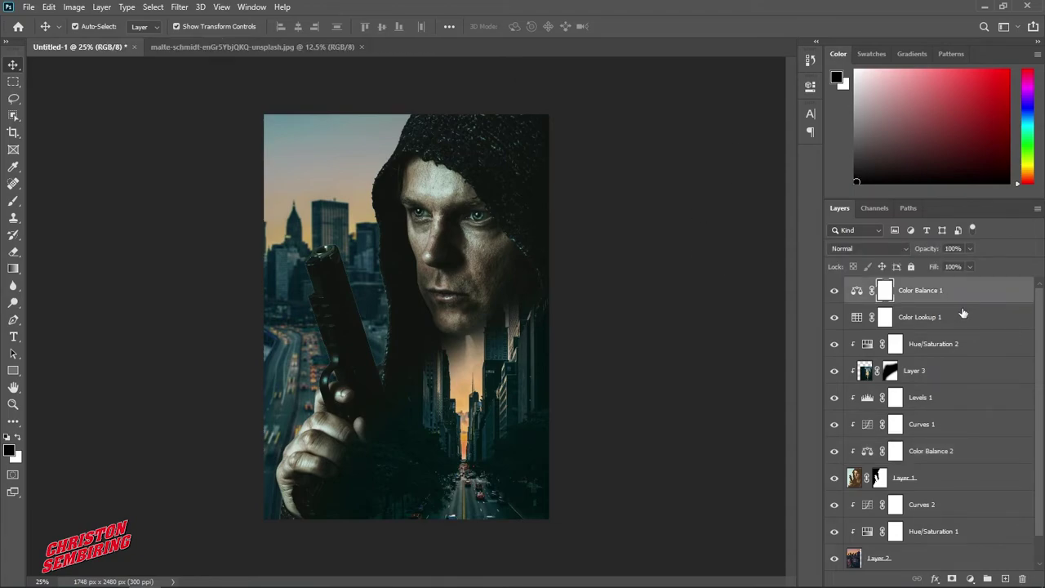
{"action": "left_click", "coordinate": [972, 579]}
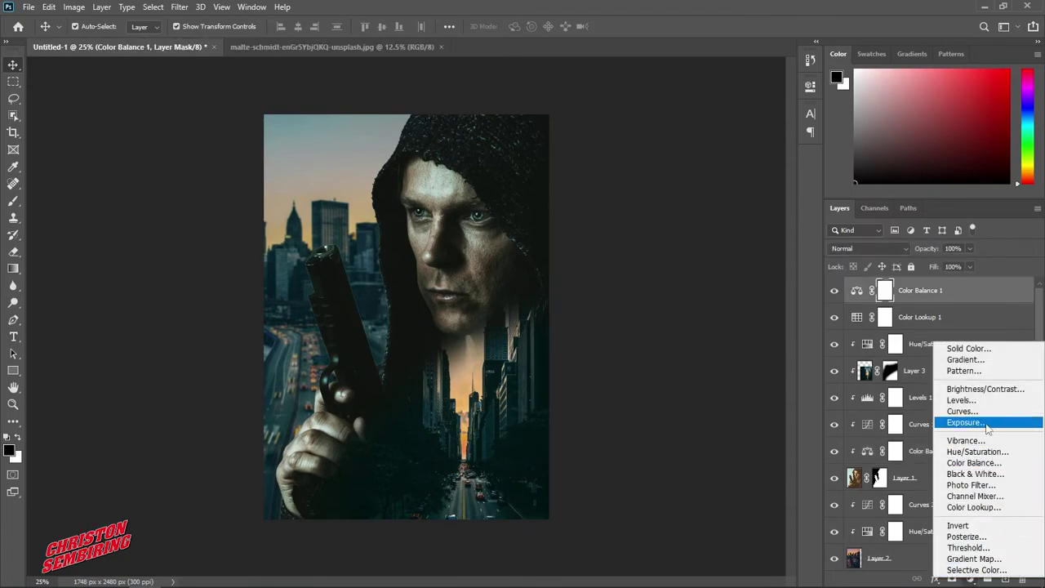
{"action": "left_click", "coordinate": [962, 411]}
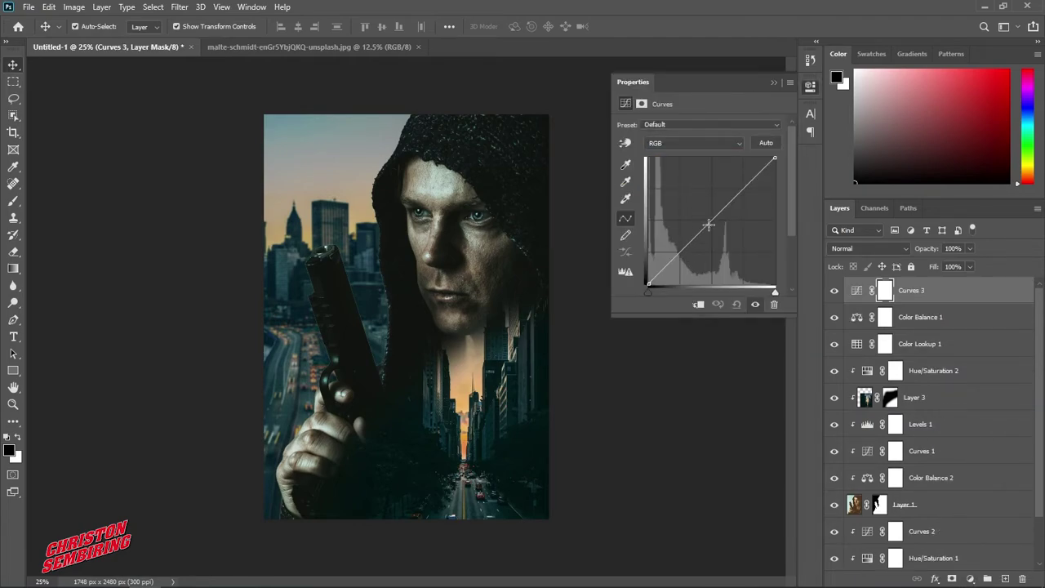
{"action": "left_click_drag", "start_coordinate": [707, 223], "coordinate": [703, 213]}
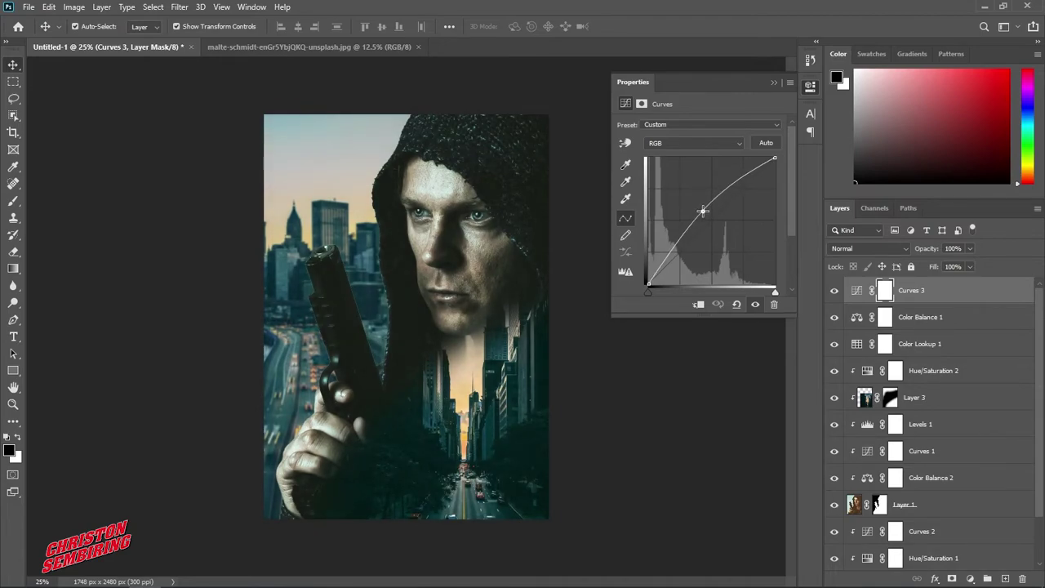
{"action": "left_click", "coordinate": [773, 83]}
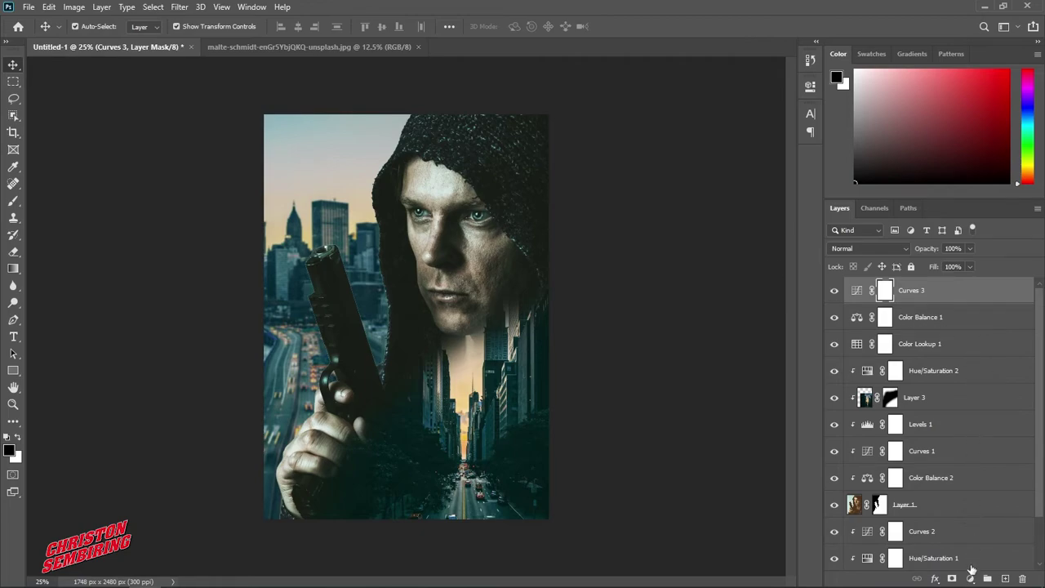
{"action": "left_click", "coordinate": [970, 579]}
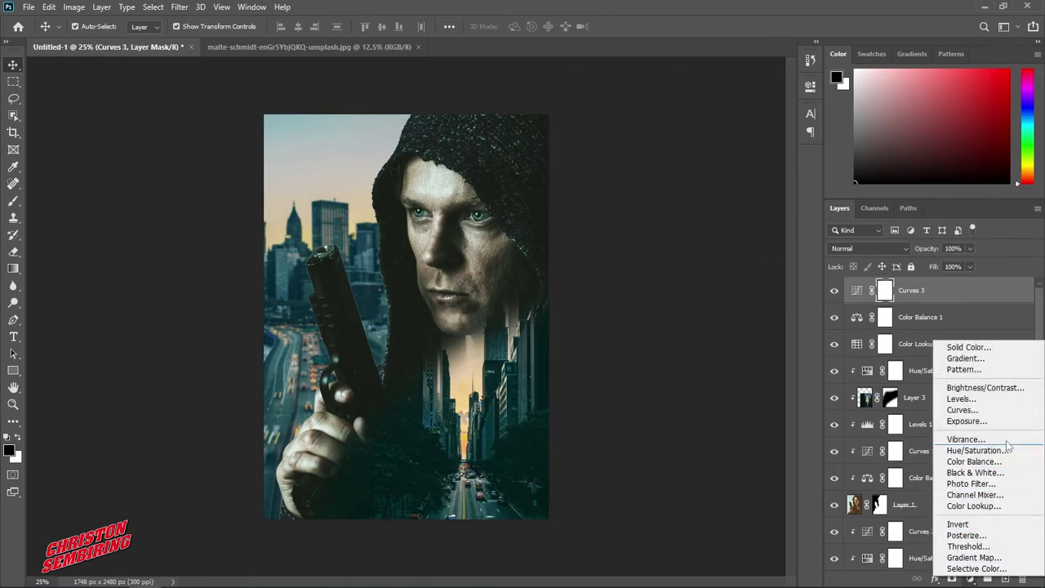
- Add a Gradient Fill layer using the Blue_30 preset from the Blues group
{"action": "left_click", "coordinate": [980, 359]}
{"action": "left_click", "coordinate": [660, 147]}
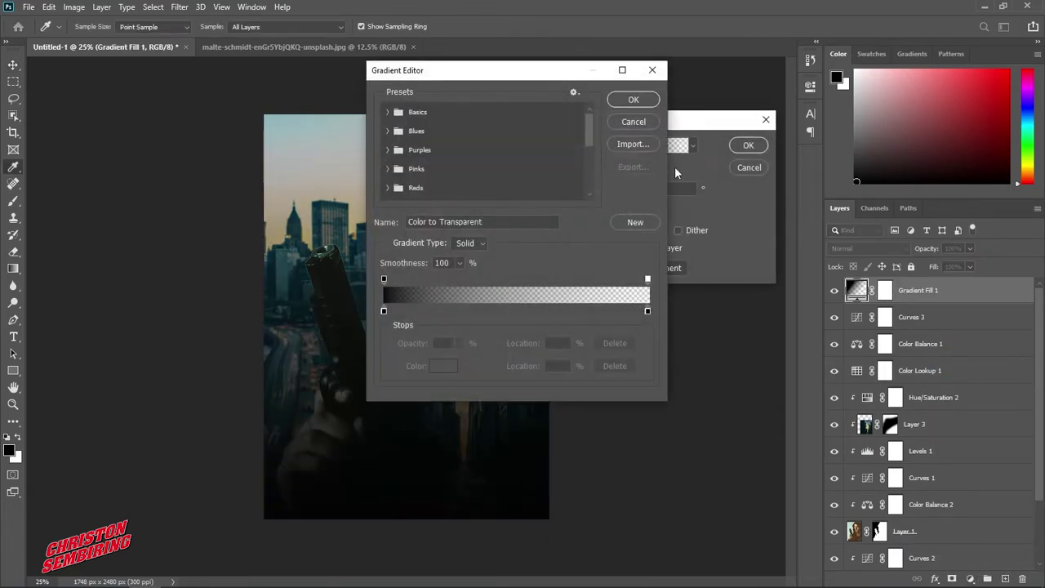
{"action": "left_click", "coordinate": [388, 131]}
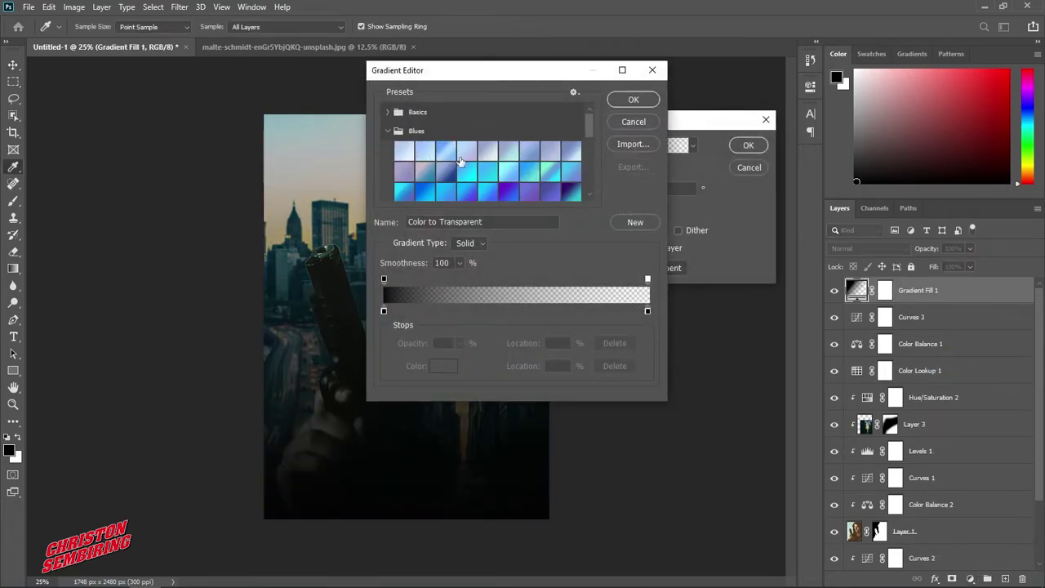
{"action": "scroll", "coordinate": [497, 170], "scroll_direction": "down", "scroll_amount": 2}
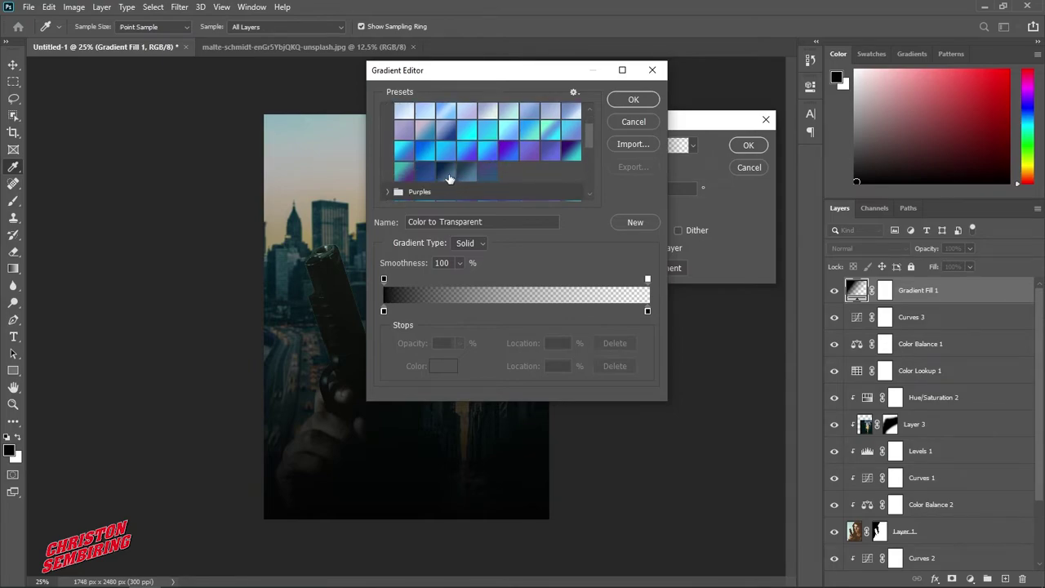
{"action": "left_click", "coordinate": [447, 174]}
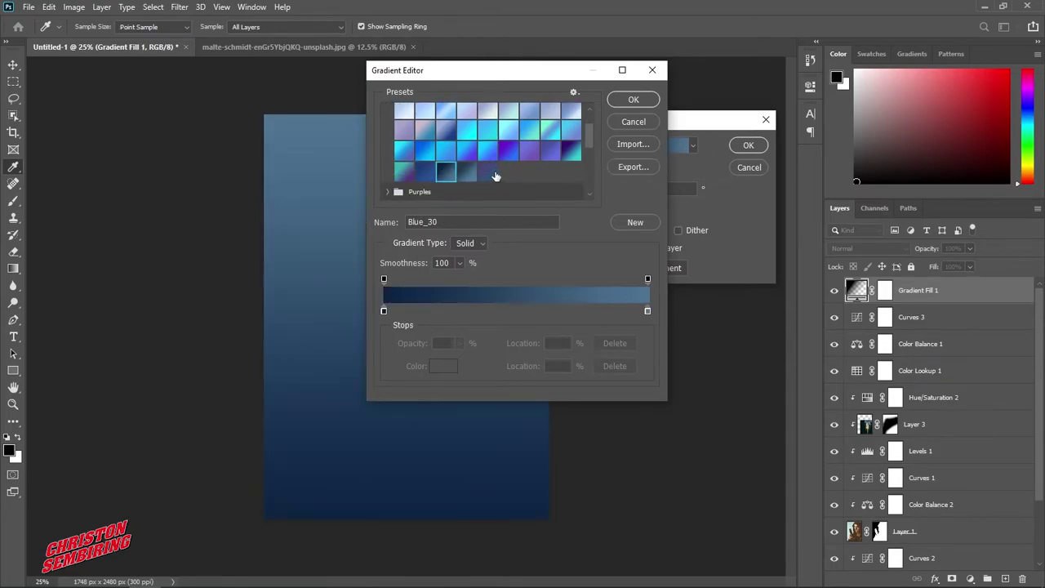
{"action": "left_click", "coordinate": [633, 100]}
{"action": "left_click", "coordinate": [736, 147]}
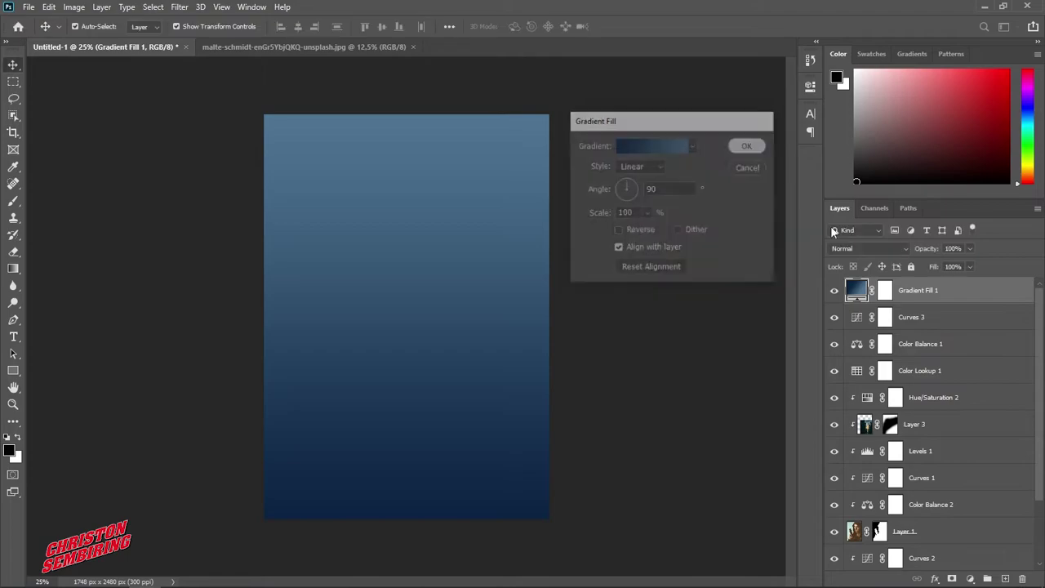
- Set the Gradient Fill 1 layer to Multiply at 15% opacity
{"action": "left_click", "coordinate": [858, 248]}
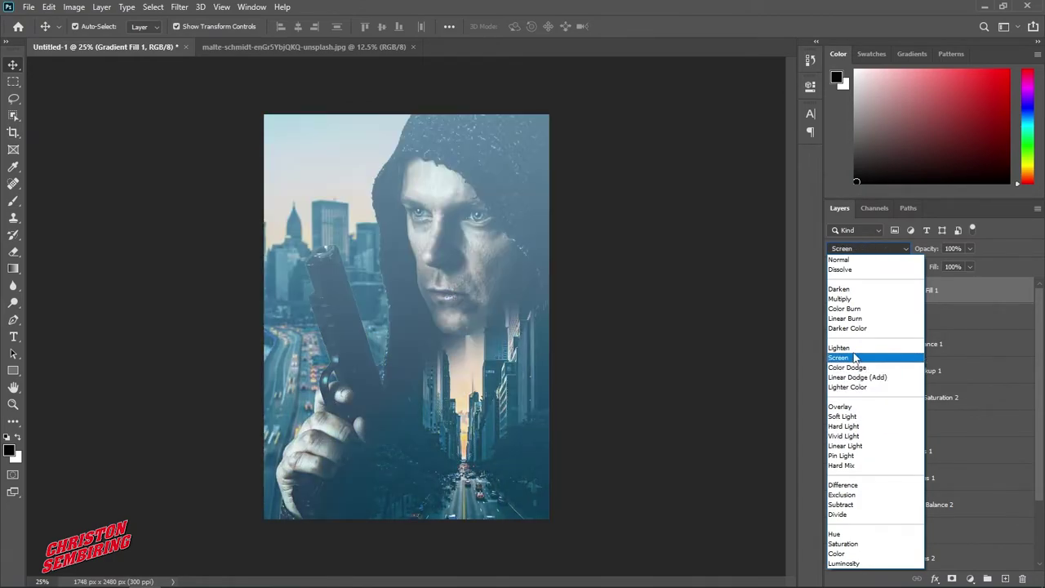
{"action": "left_click", "coordinate": [848, 300]}
{"action": "left_click_drag", "start_coordinate": [964, 267], "coordinate": [923, 268]}
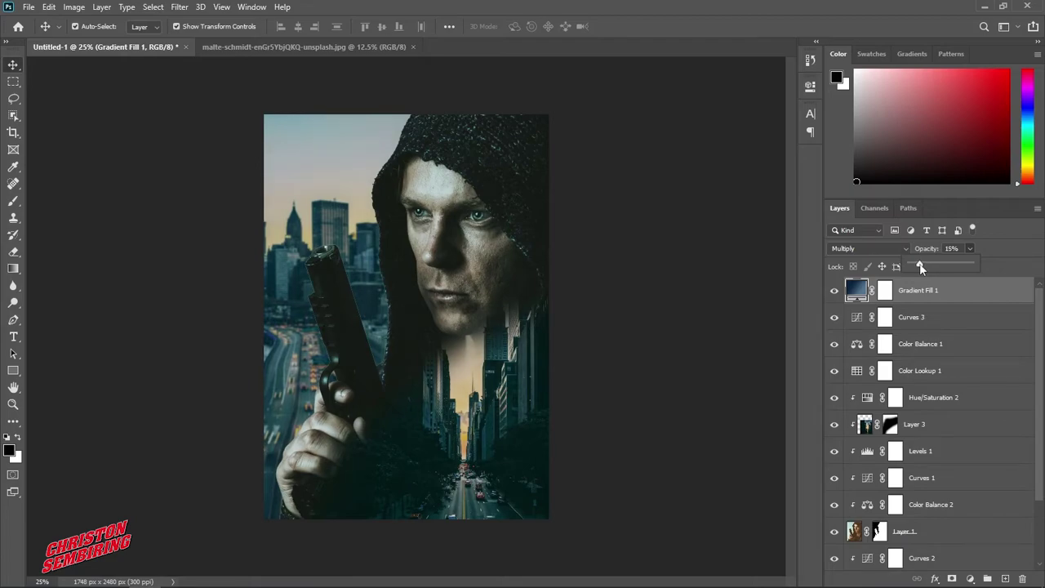
{"action": "left_click", "coordinate": [723, 303]}
{"action": "left_click", "coordinate": [952, 297]}
{"action": "scroll", "coordinate": [980, 360], "scroll_direction": "down", "scroll_amount": 3}
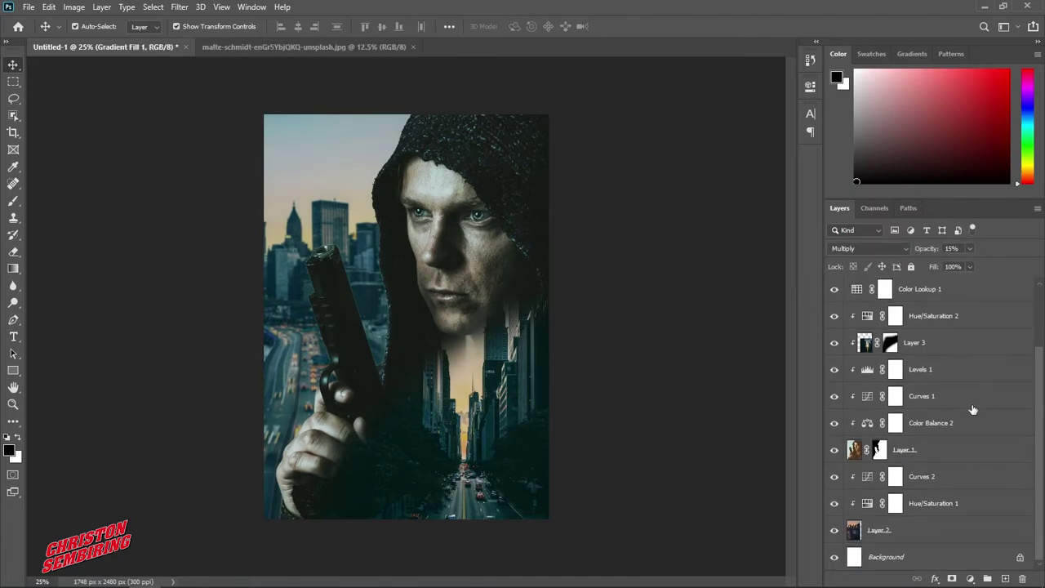
- Group all layers from Gradient Fill 1 down to Layer 2 into Group 1
{"action": "left_click", "coordinate": [960, 536], "text": "shift"}
{"action": "scroll", "coordinate": [962, 496], "scroll_direction": "up", "scroll_amount": 3}
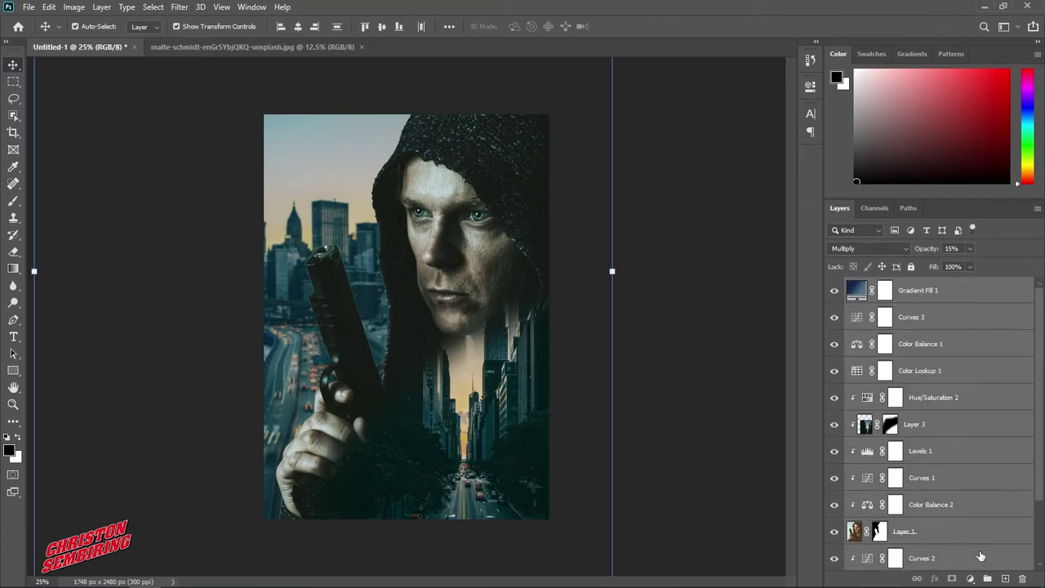
{"action": "left_click_drag", "start_coordinate": [981, 556], "coordinate": [987, 579]}
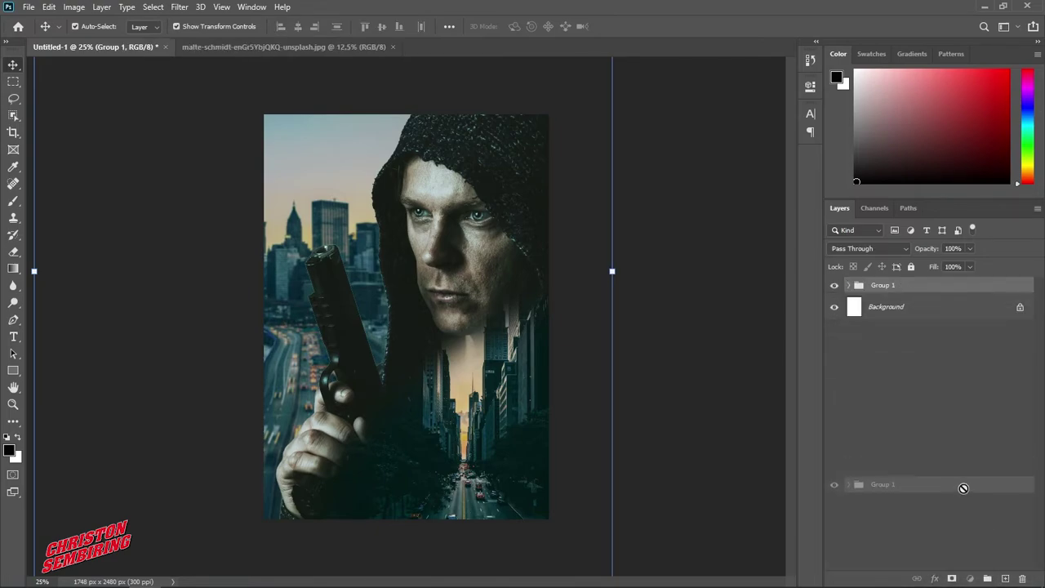
{"action": "left_click_drag", "start_coordinate": [901, 286], "coordinate": [987, 578]}
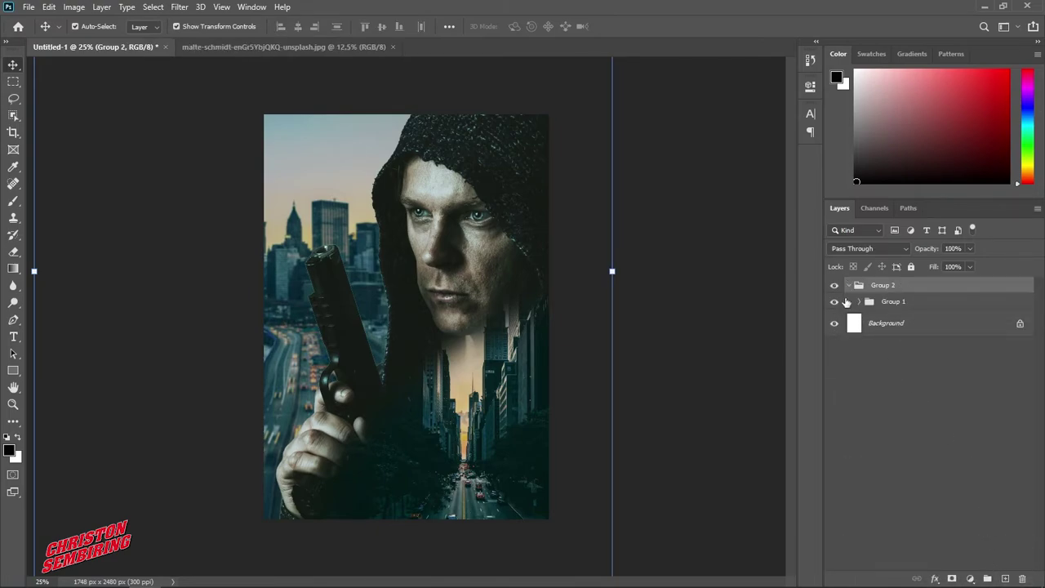
{"action": "left_click", "coordinate": [835, 302]}
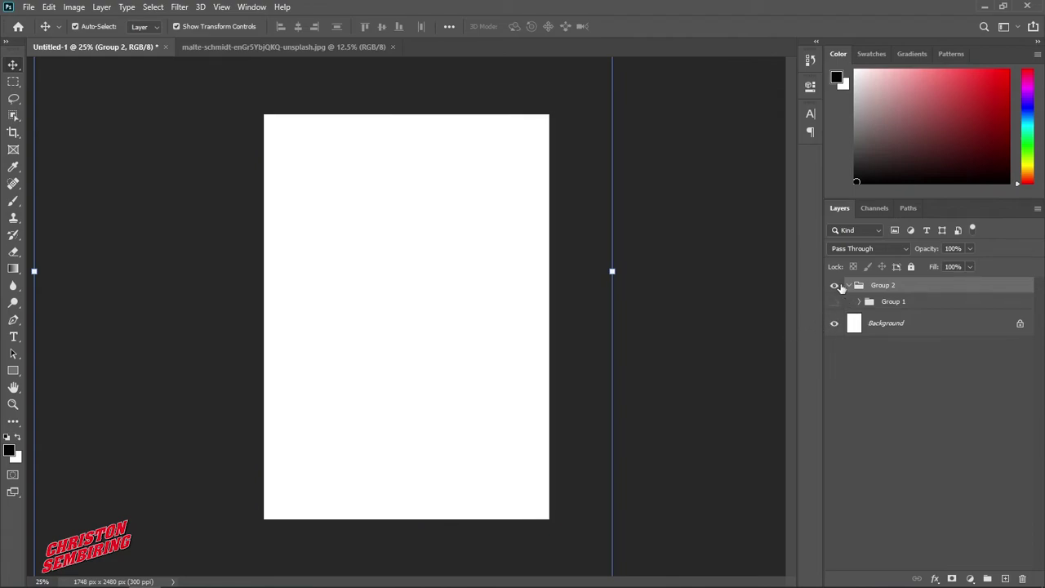
{"action": "left_click", "coordinate": [835, 303]}
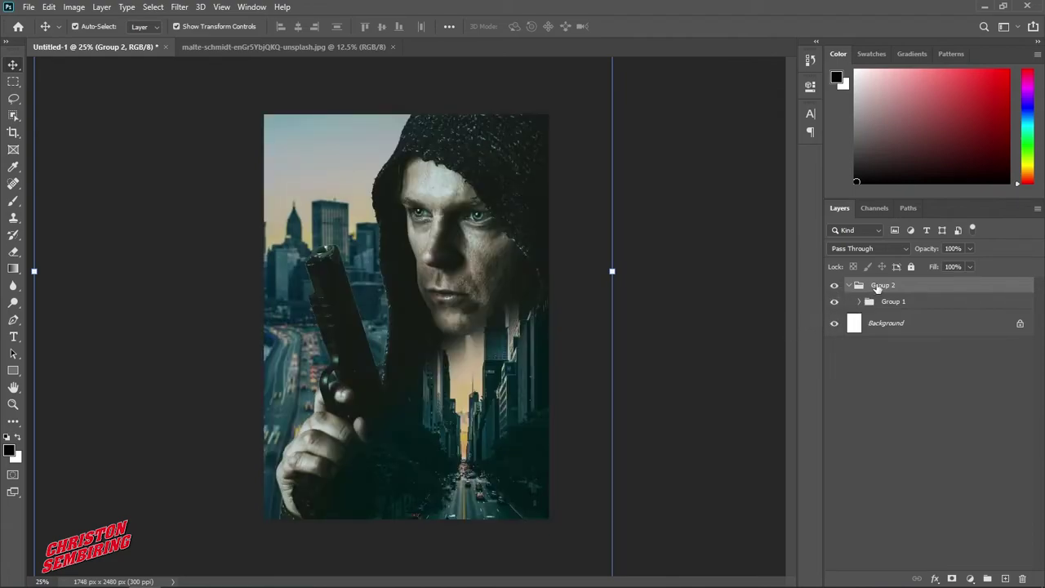
- Move Group 1 to the top of the stack and duplicate it as Group 1 copy
{"action": "left_click", "coordinate": [893, 302]}
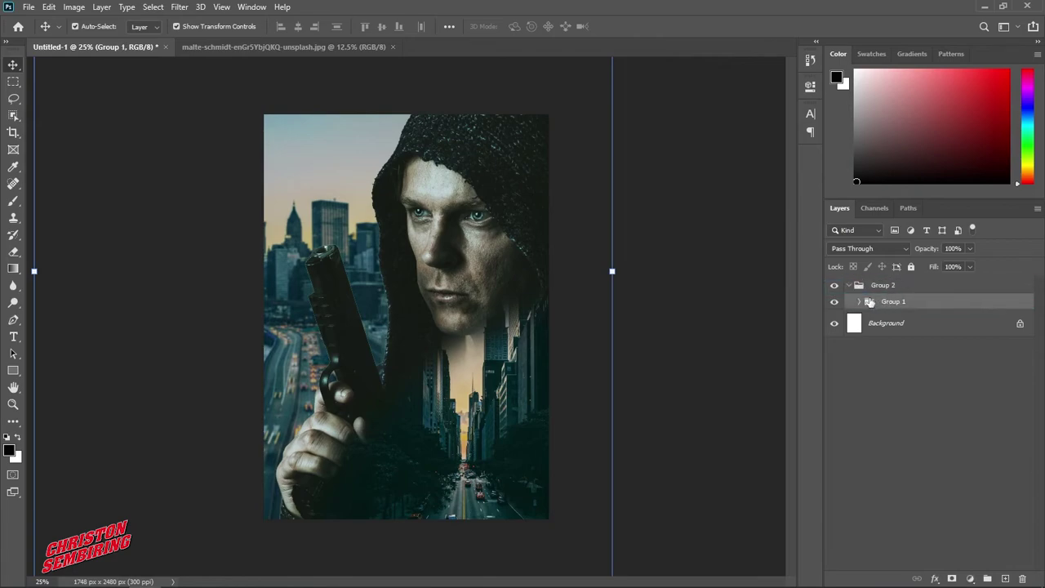
{"action": "mouse_move", "coordinate": [894, 304]}
{"action": "left_mouse_down"}
{"action": "mouse_move", "coordinate": [894, 282]}
{"action": "mouse_move", "coordinate": [1023, 579]}
{"action": "left_mouse_up"}
{"action": "left_click", "coordinate": [907, 303]}
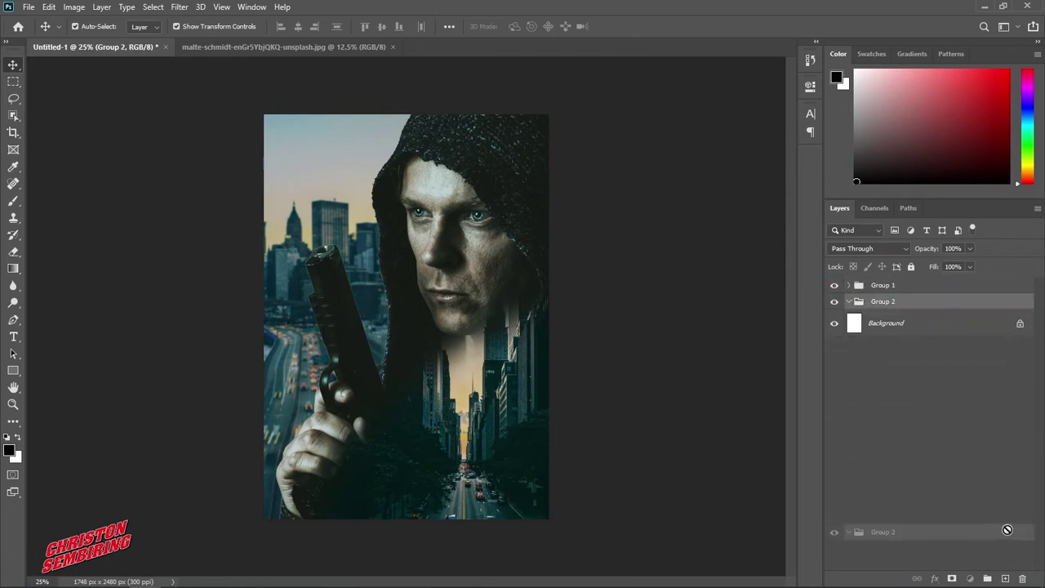
{"action": "left_click_drag", "start_coordinate": [890, 285], "coordinate": [1005, 578]}
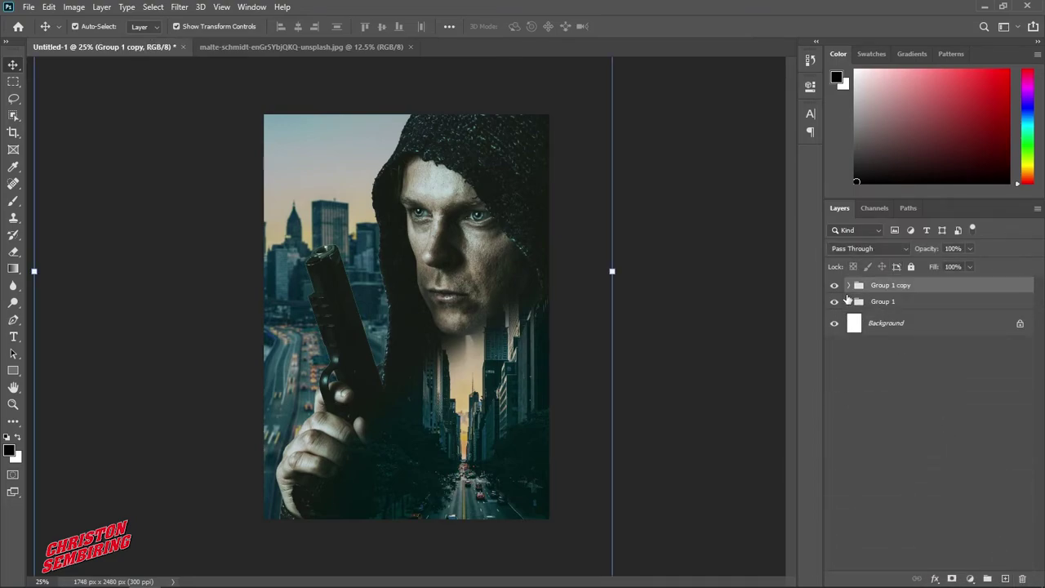
{"action": "left_click", "coordinate": [74, 7]}
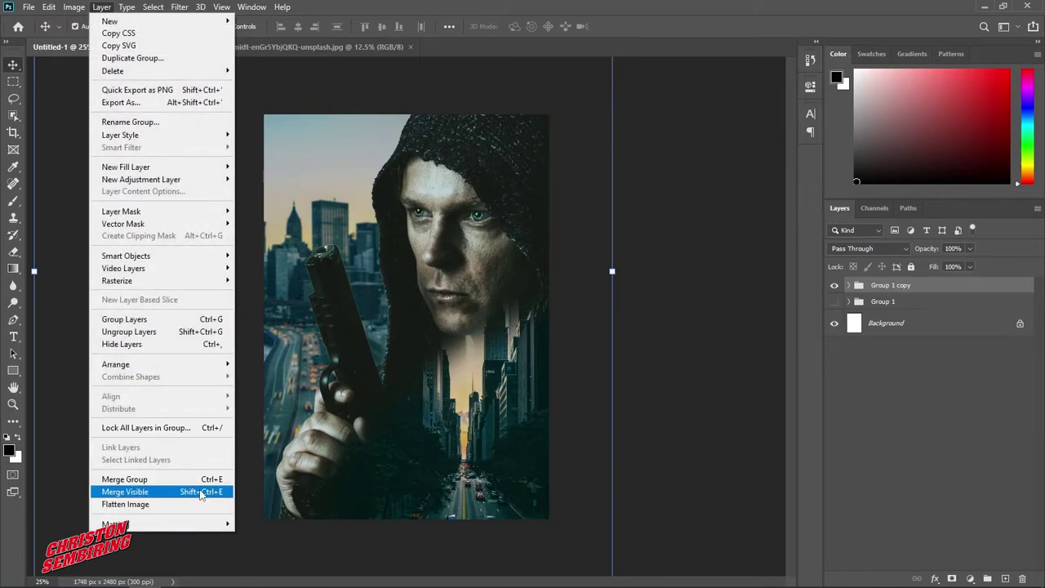
- Merge the visible layers, convert the Background to Layer 0, and place it above Group 1
{"action": "left_click", "coordinate": [202, 493]}
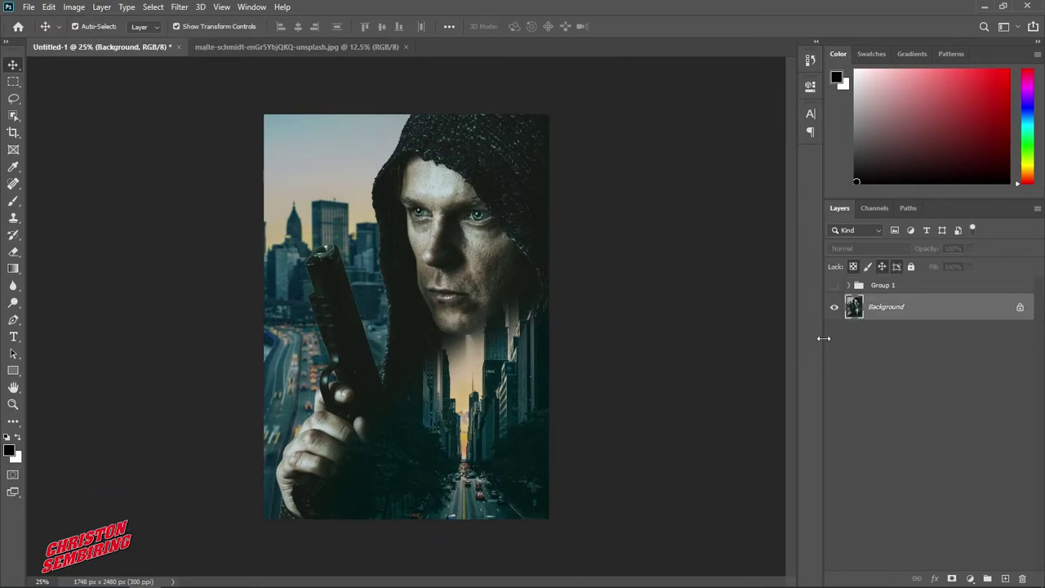
{"action": "double_click", "coordinate": [914, 310]}
{"action": "left_click", "coordinate": [627, 175]}
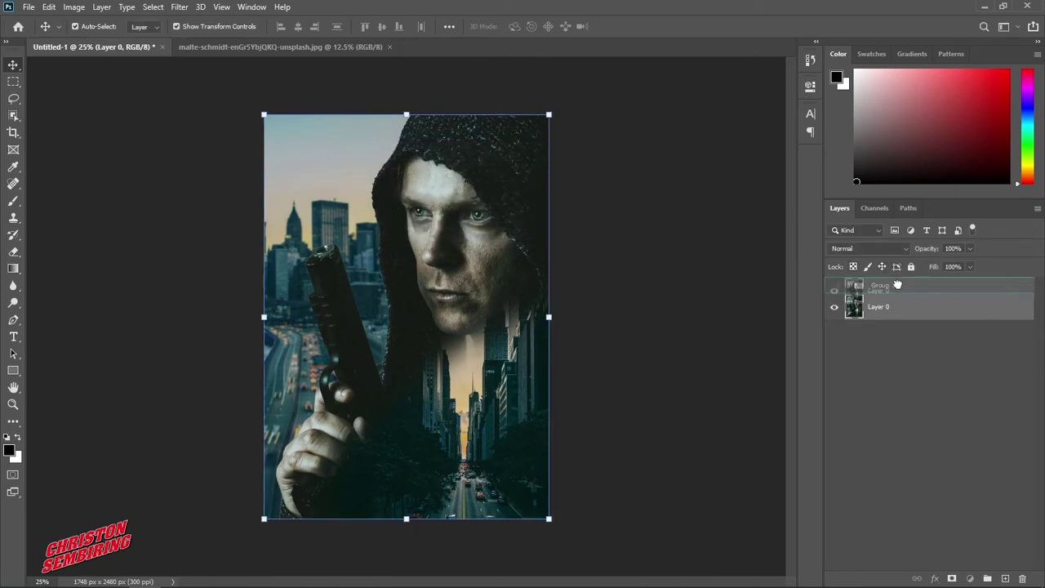
{"action": "left_click_drag", "start_coordinate": [890, 317], "coordinate": [898, 286]}
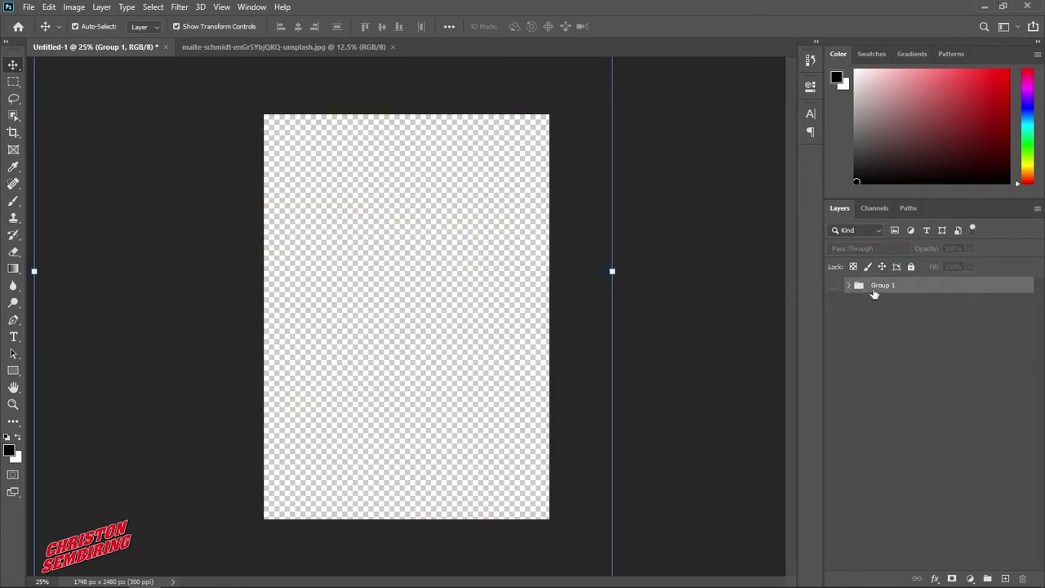
{"action": "key", "text": "ctrl+z"}
{"action": "left_click_drag", "start_coordinate": [884, 290], "coordinate": [895, 321]}
{"action": "left_click", "coordinate": [911, 296]}
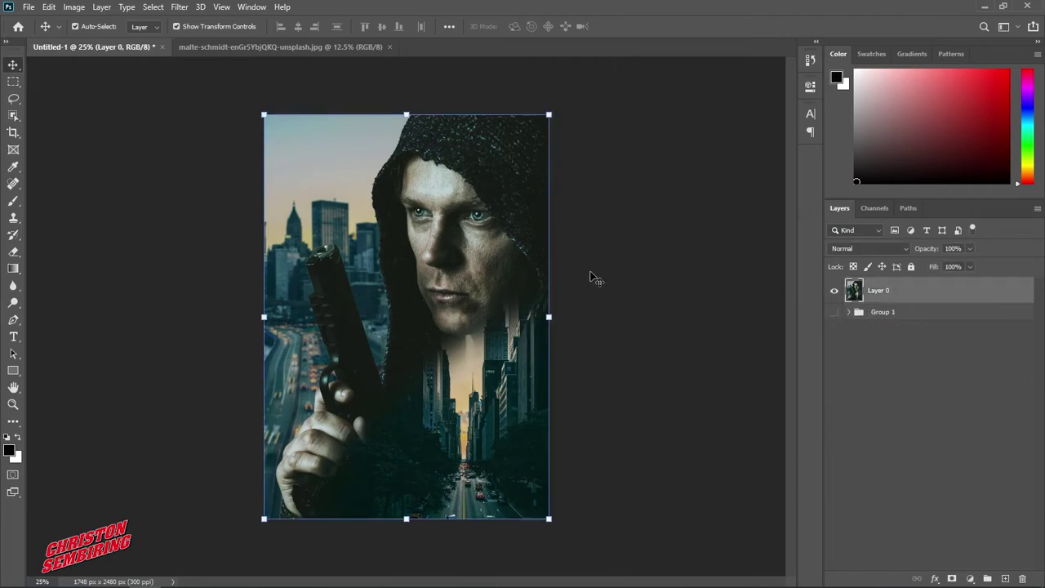
{"action": "left_click", "coordinate": [179, 7]}
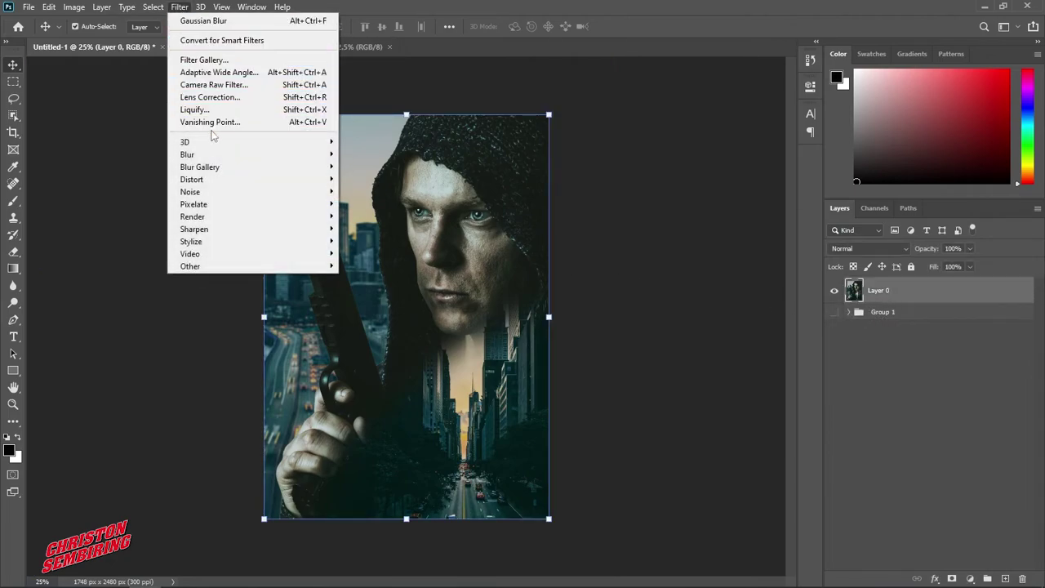
- Apply Camera Raw to Layer 0 with Exposure +0.40, Contrast +6 and Clarity +14
{"action": "left_click", "coordinate": [225, 85]}
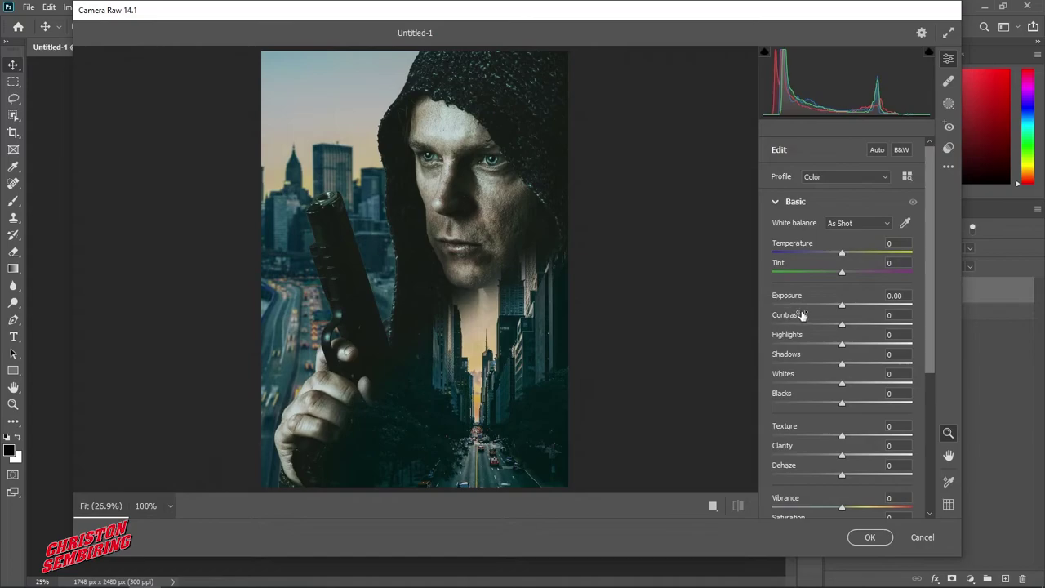
{"action": "left_click", "coordinate": [846, 305]}
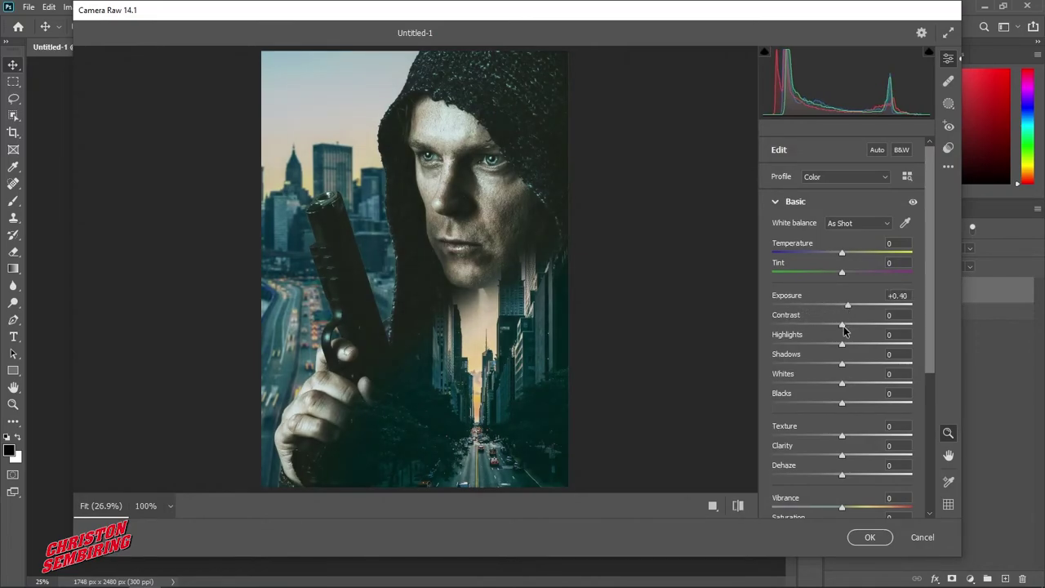
{"action": "left_click_drag", "start_coordinate": [843, 325], "coordinate": [850, 331]}
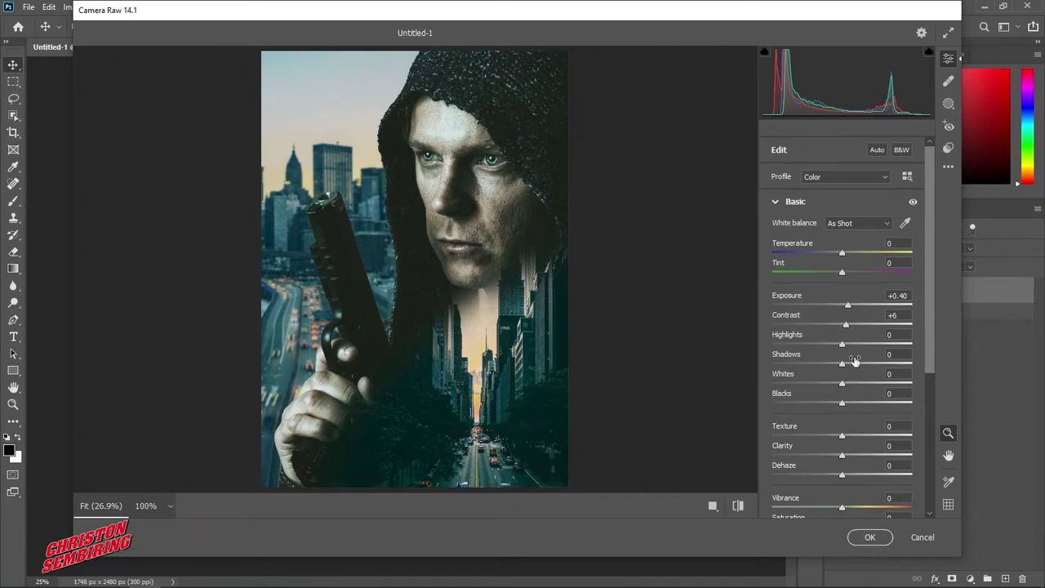
{"action": "scroll", "coordinate": [861, 409], "scroll_direction": "down", "scroll_amount": 1}
{"action": "left_click_drag", "start_coordinate": [843, 395], "coordinate": [853, 397]}
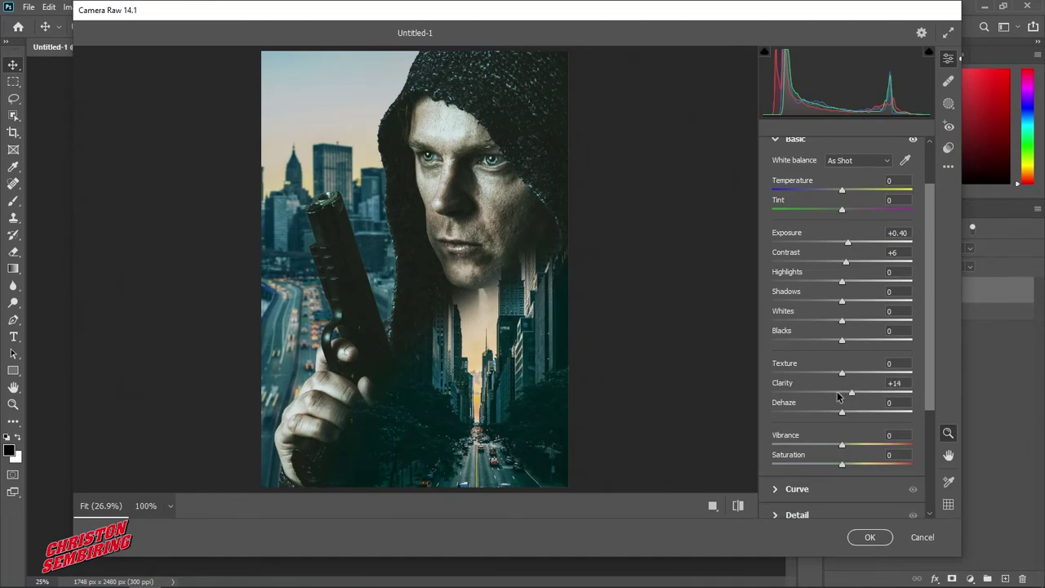
{"action": "scroll", "coordinate": [828, 392], "scroll_direction": "up", "scroll_amount": 2}
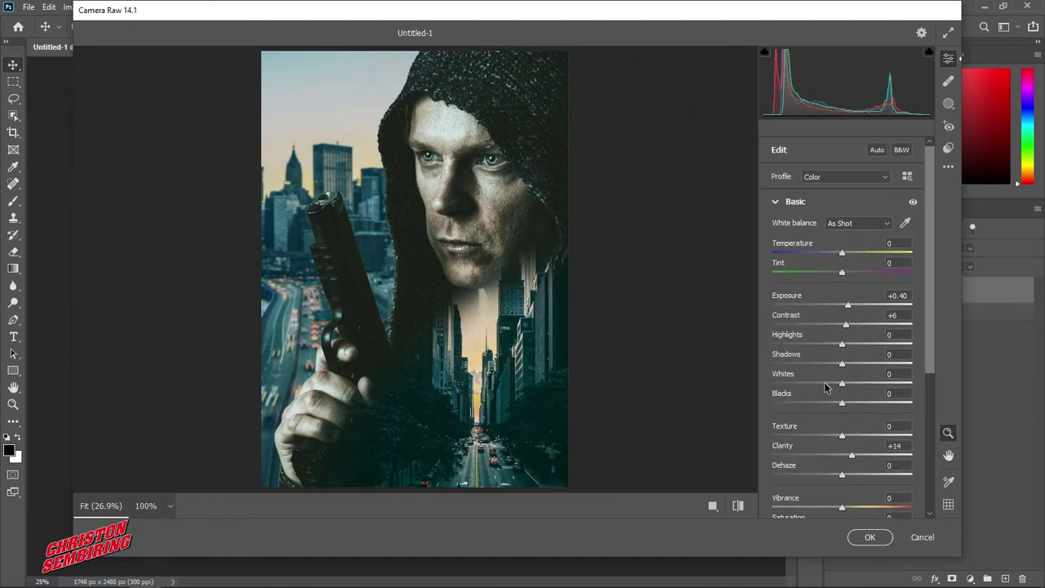
- Pick the Modern 03 profile in Camera Raw and apply the filter
{"action": "left_click", "coordinate": [908, 177]}
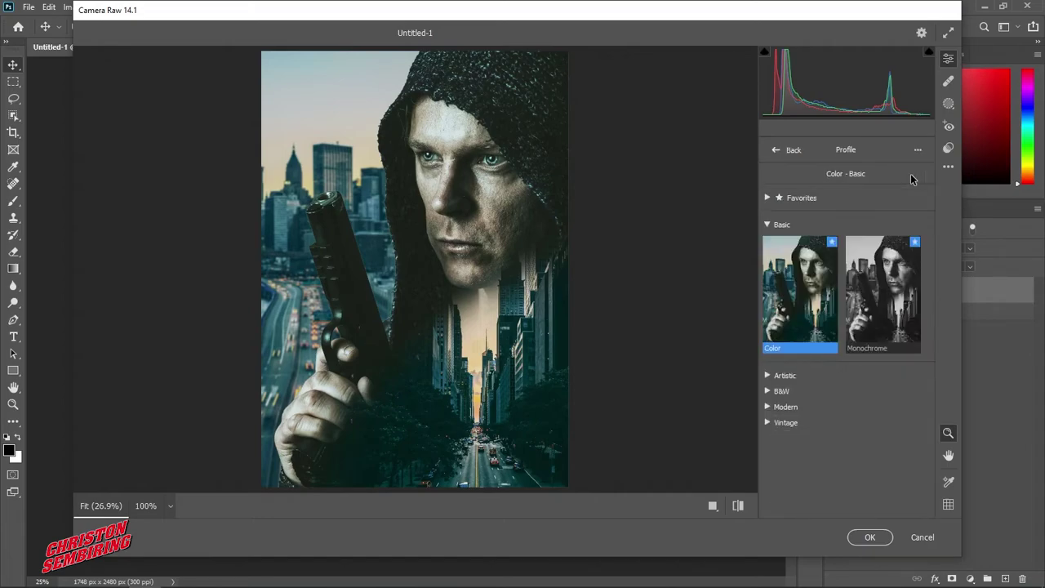
{"action": "left_click", "coordinate": [771, 407]}
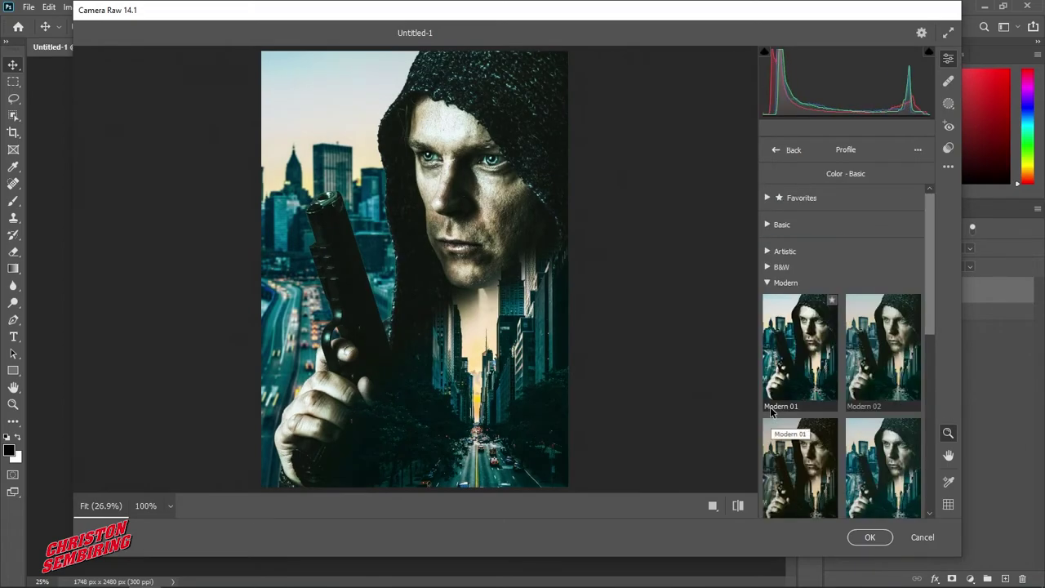
{"action": "scroll", "coordinate": [786, 401], "scroll_direction": "down", "scroll_amount": 1}
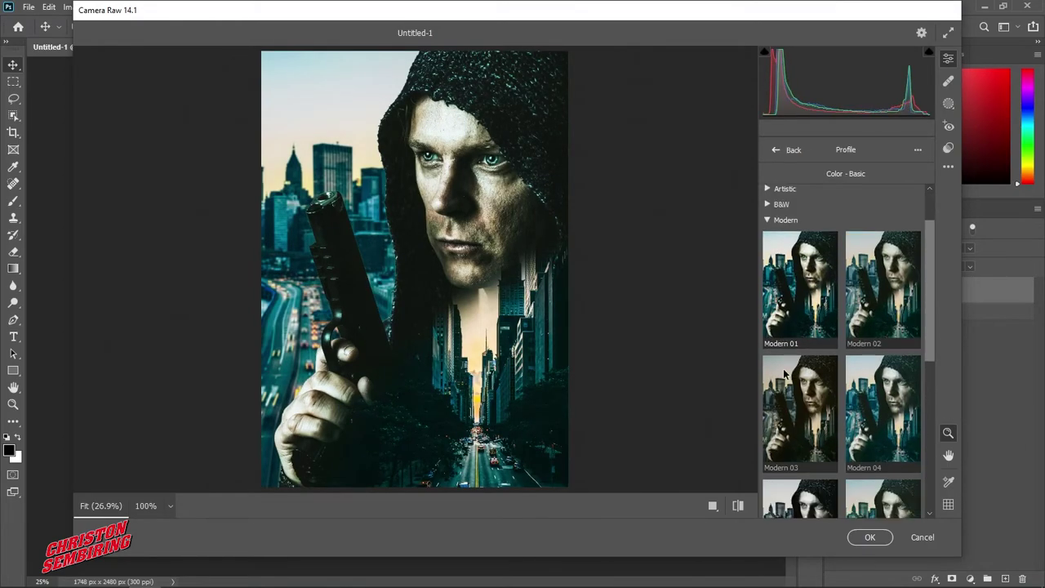
{"action": "left_click", "coordinate": [811, 415]}
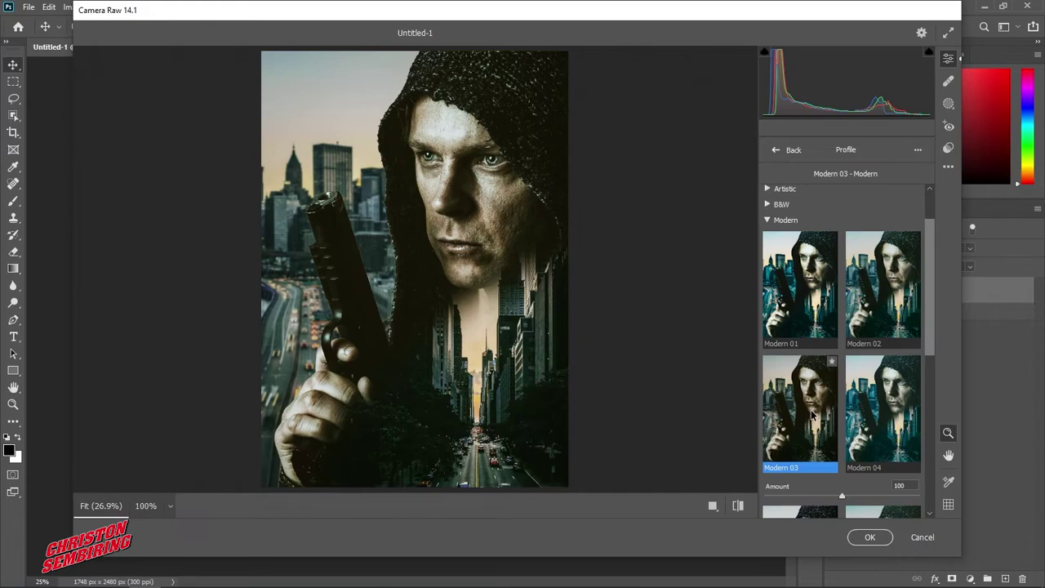
{"action": "scroll", "coordinate": [812, 415], "scroll_direction": "down", "scroll_amount": 1}
{"action": "scroll", "coordinate": [812, 415], "scroll_direction": "down", "scroll_amount": 1}
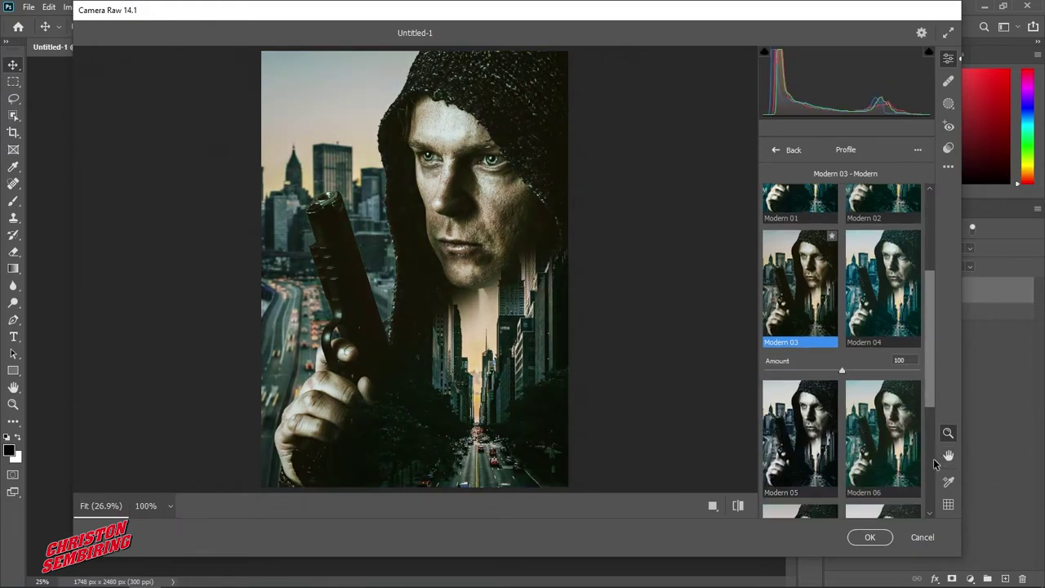
{"action": "left_click", "coordinate": [870, 537]}
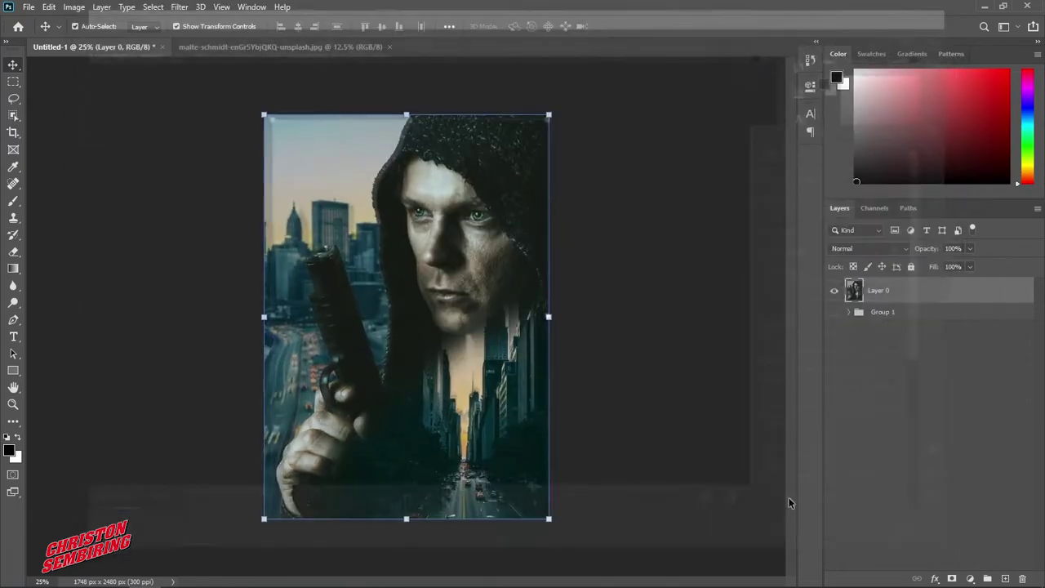
- Add a 'THE TERROR' text layer near the poster's top-left corner
{"action": "left_click", "coordinate": [637, 380]}
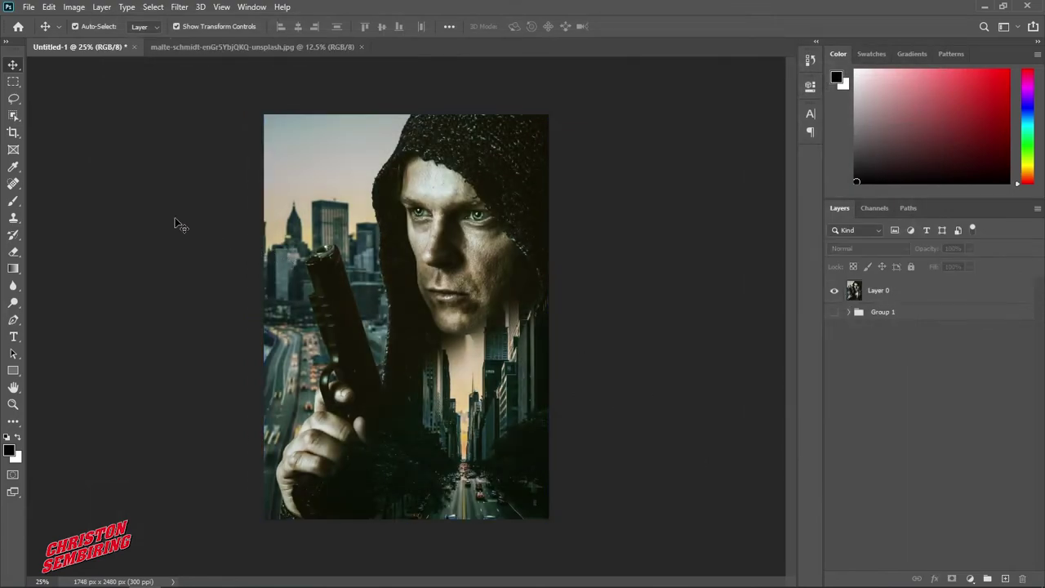
{"action": "left_click", "coordinate": [13, 336]}
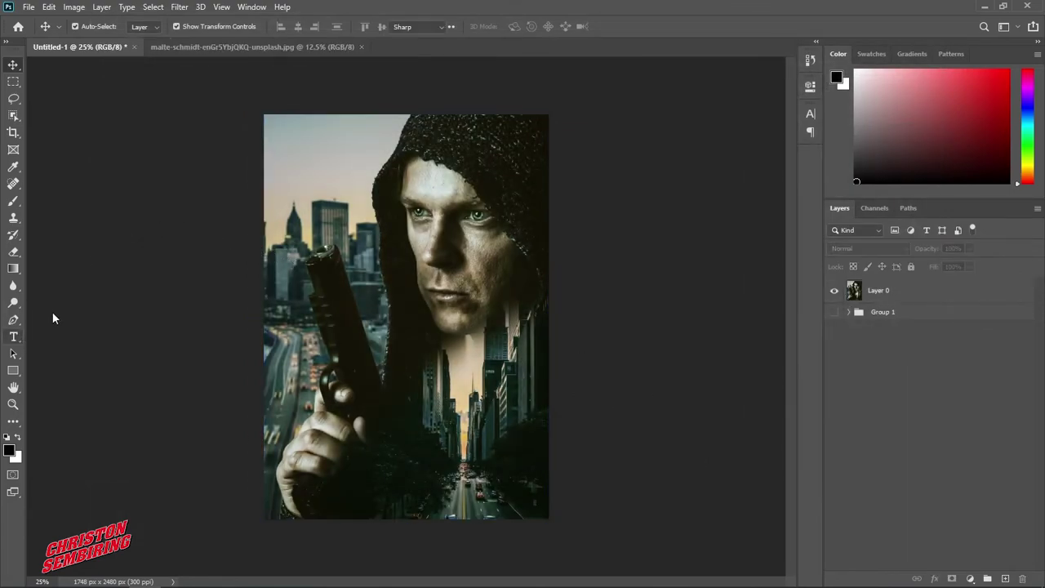
{"action": "left_click", "coordinate": [297, 150]}
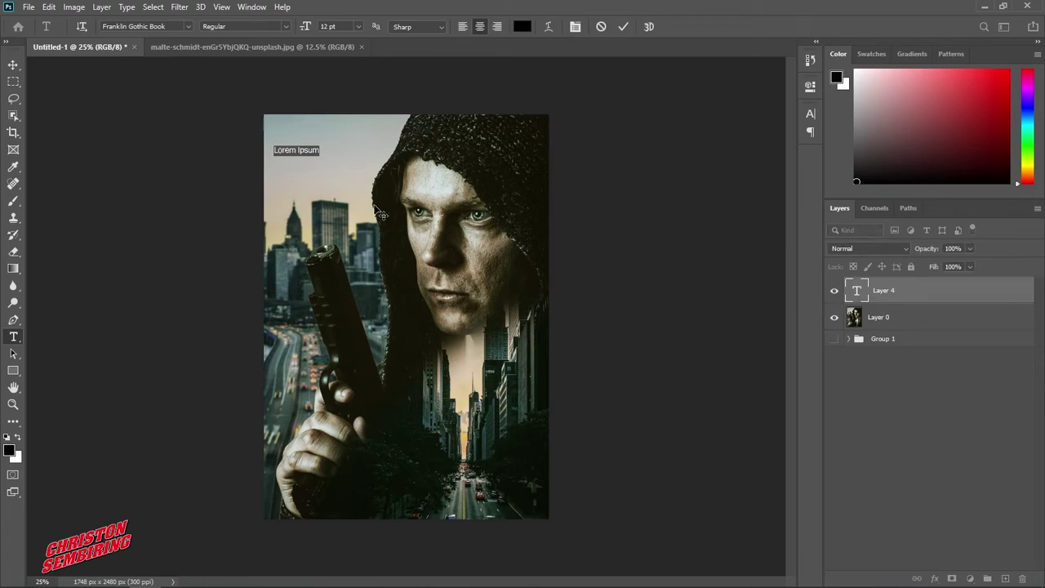
{"action": "type", "text": "THE TE"}
{"action": "type", "text": "RROR"}
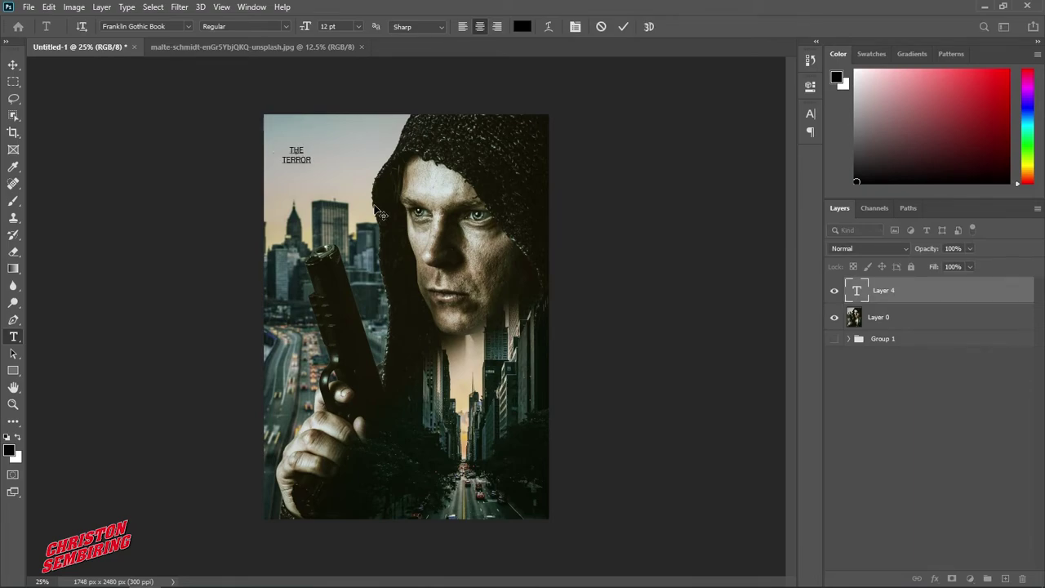
{"action": "left_click", "coordinate": [14, 65]}
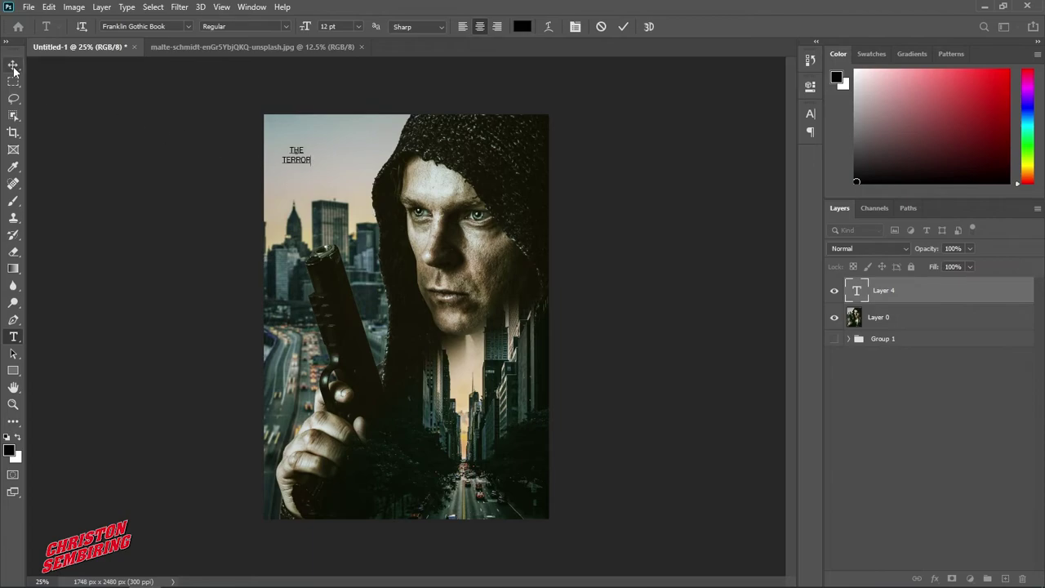
- Set the title text colour to white (#ffffff)
{"action": "left_click", "coordinate": [810, 113]}
{"action": "left_click", "coordinate": [778, 192]}
{"action": "type", "text": "ffffff"}
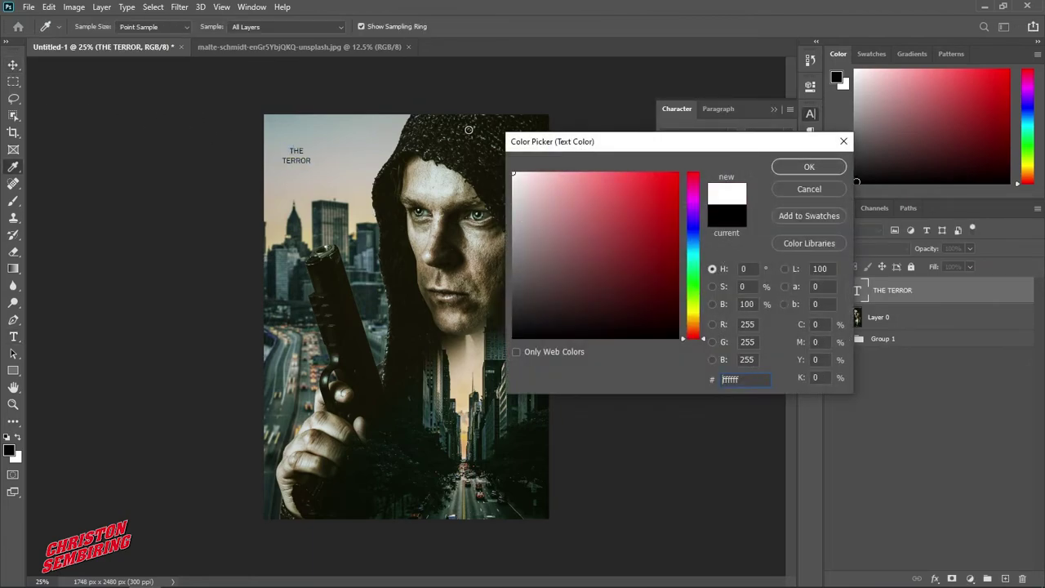
{"action": "left_click", "coordinate": [821, 168]}
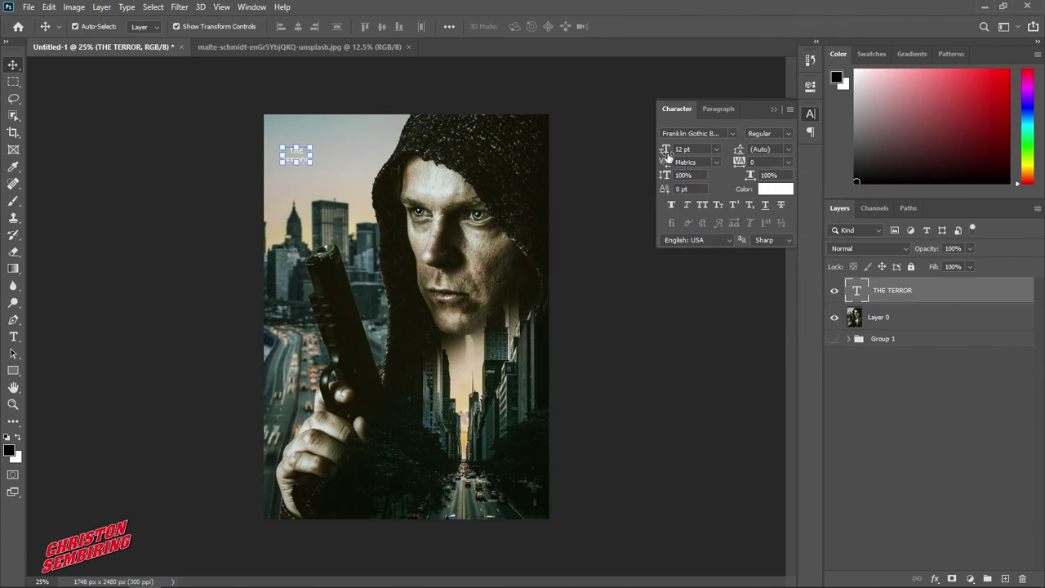
- Resize the title from 63 to 49 pt and drag it into the top-left corner against the guide
{"action": "left_click_drag", "start_coordinate": [668, 157], "coordinate": [634, 176]}
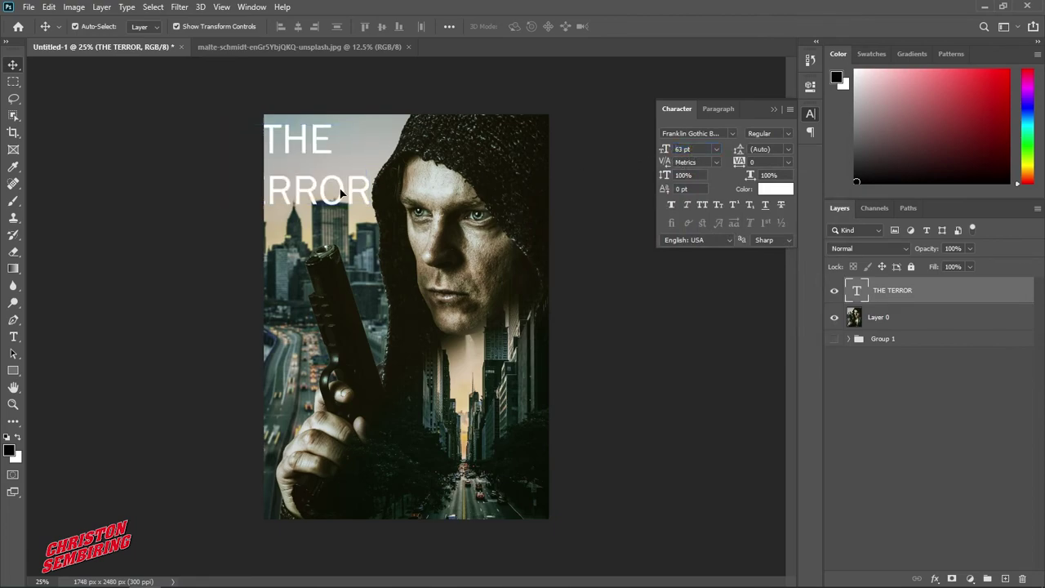
{"action": "left_click_drag", "start_coordinate": [343, 192], "coordinate": [380, 193]}
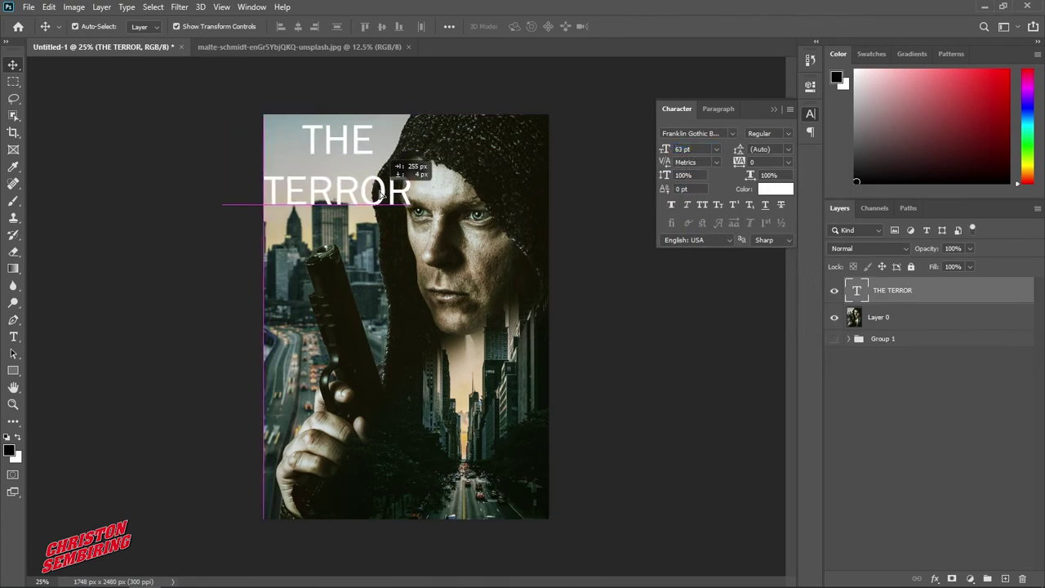
{"action": "left_click_drag", "start_coordinate": [380, 193], "coordinate": [377, 193]}
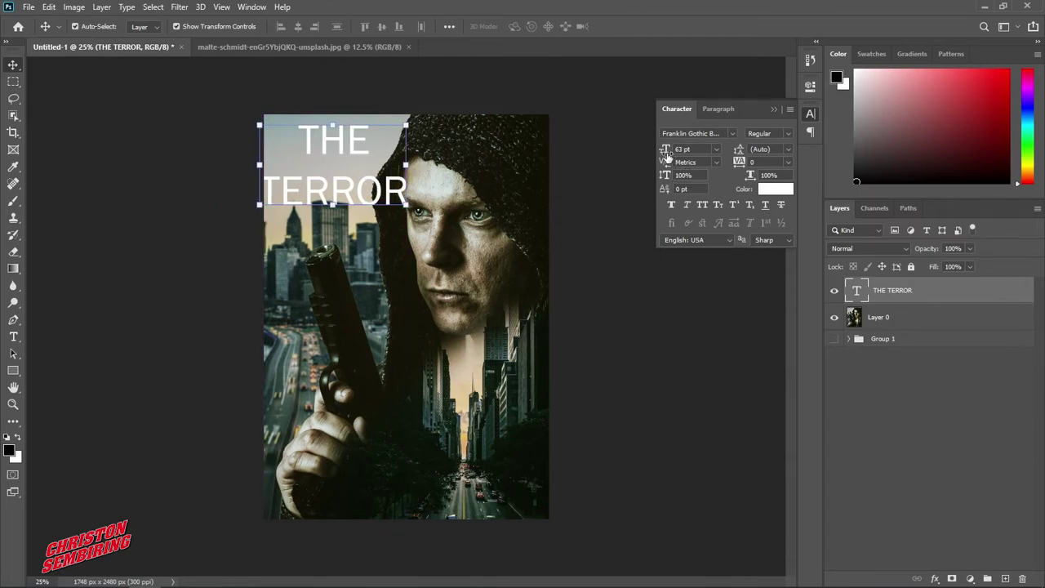
{"action": "left_click_drag", "start_coordinate": [667, 157], "coordinate": [651, 148]}
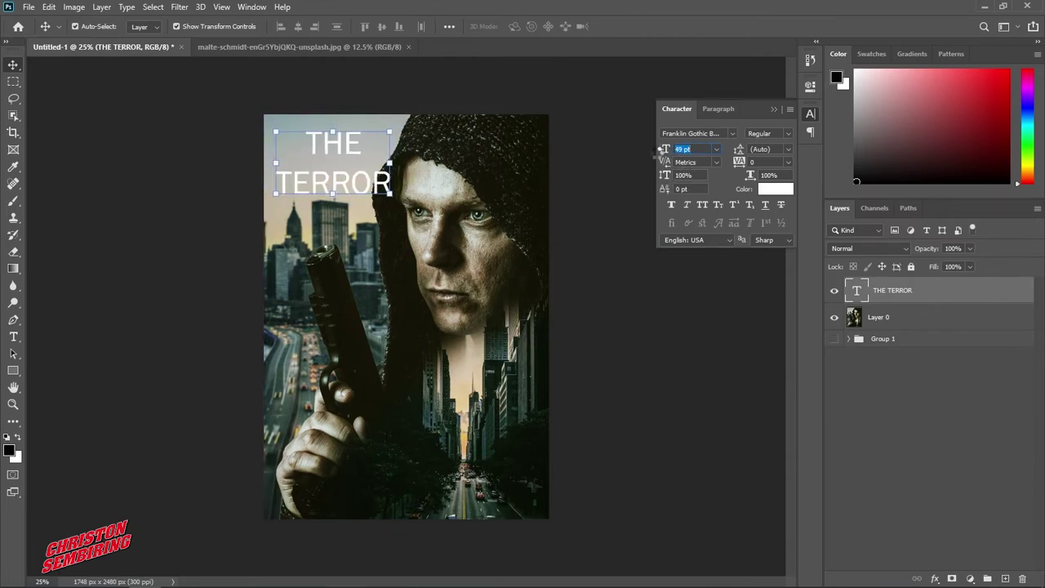
{"action": "left_click_drag", "start_coordinate": [371, 189], "coordinate": [357, 183]}
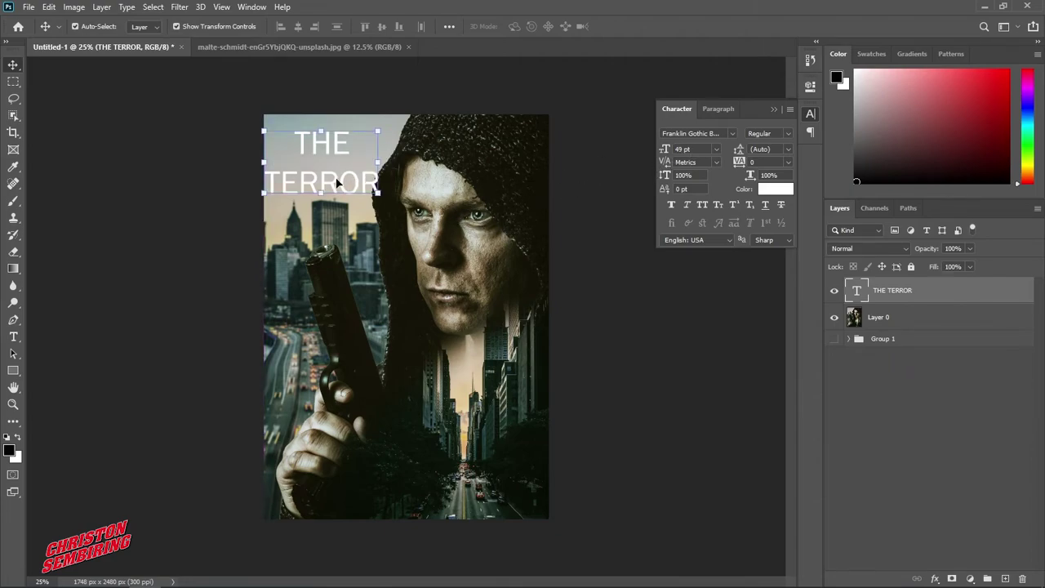
{"action": "left_click_drag", "start_coordinate": [339, 184], "coordinate": [369, 194]}
- Commit the transform, reduce the title to 43 pt, and nudge it left
{"action": "key", "text": "ctrl+t"}
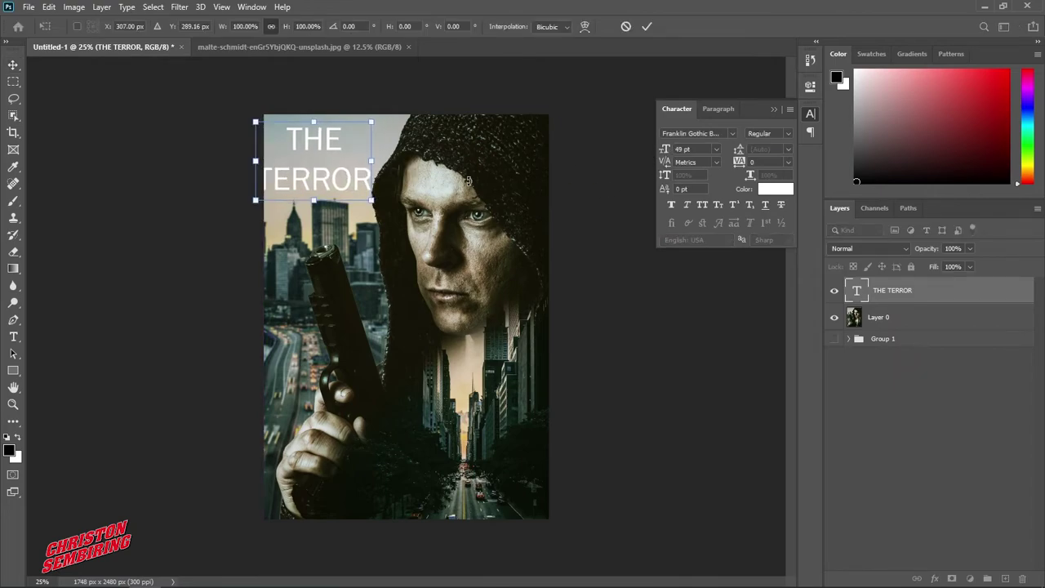
{"action": "left_click", "coordinate": [647, 26]}
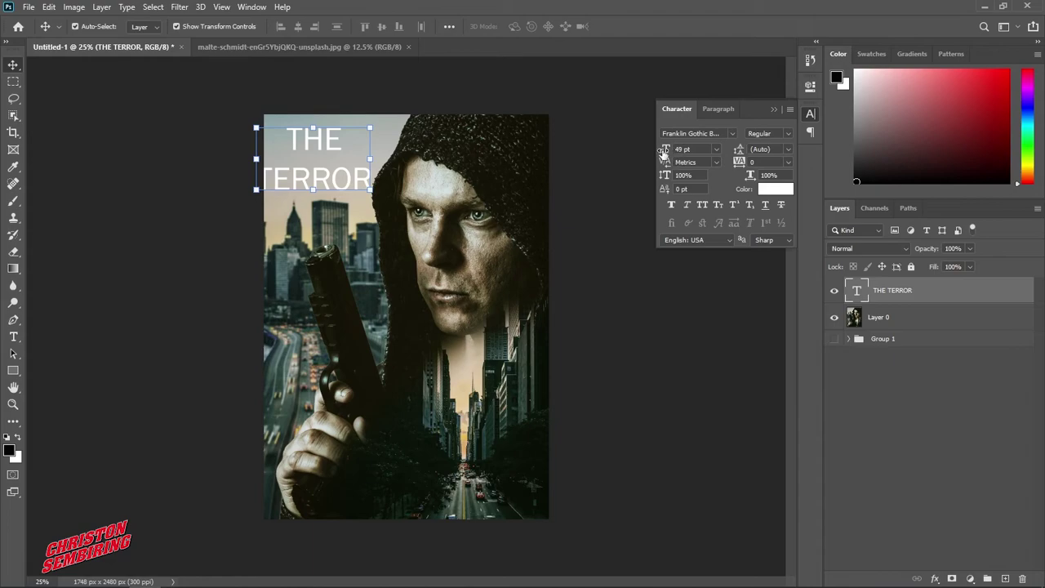
{"action": "left_click_drag", "start_coordinate": [665, 151], "coordinate": [642, 159]}
{"action": "left_click_drag", "start_coordinate": [333, 179], "coordinate": [347, 179]}
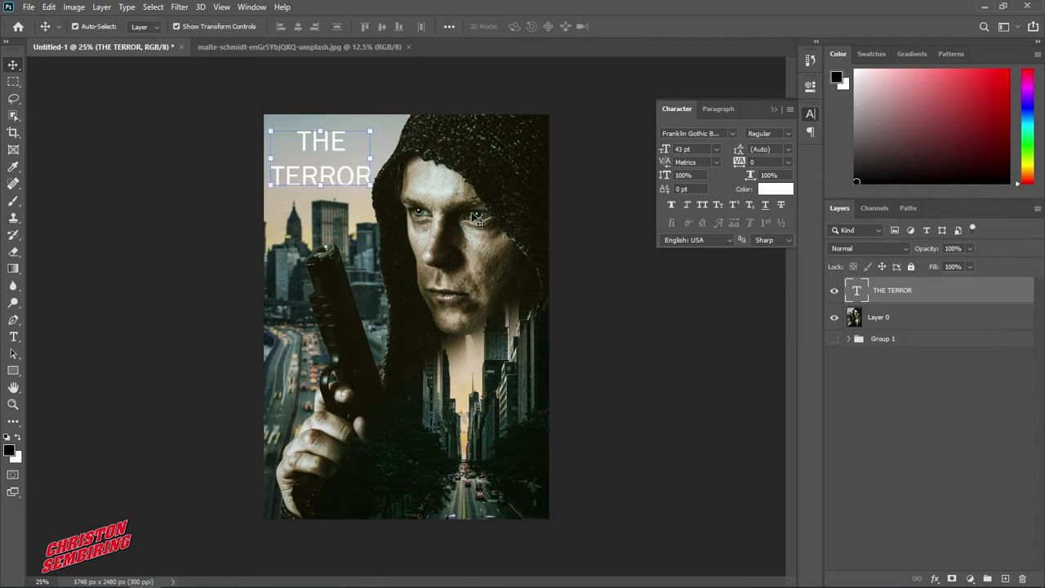
{"action": "key", "text": "shift+Left"}
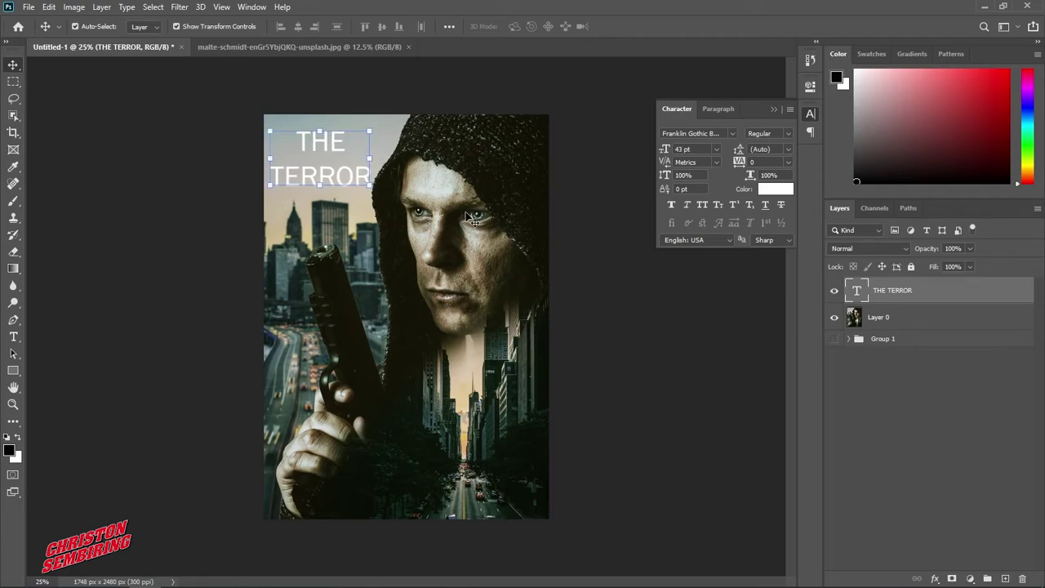
- Shrink the word THE to 17 pt and set TERROR's leading to 32.84 pt
{"action": "left_click", "coordinate": [13, 338]}
{"action": "double_click", "coordinate": [320, 140]}
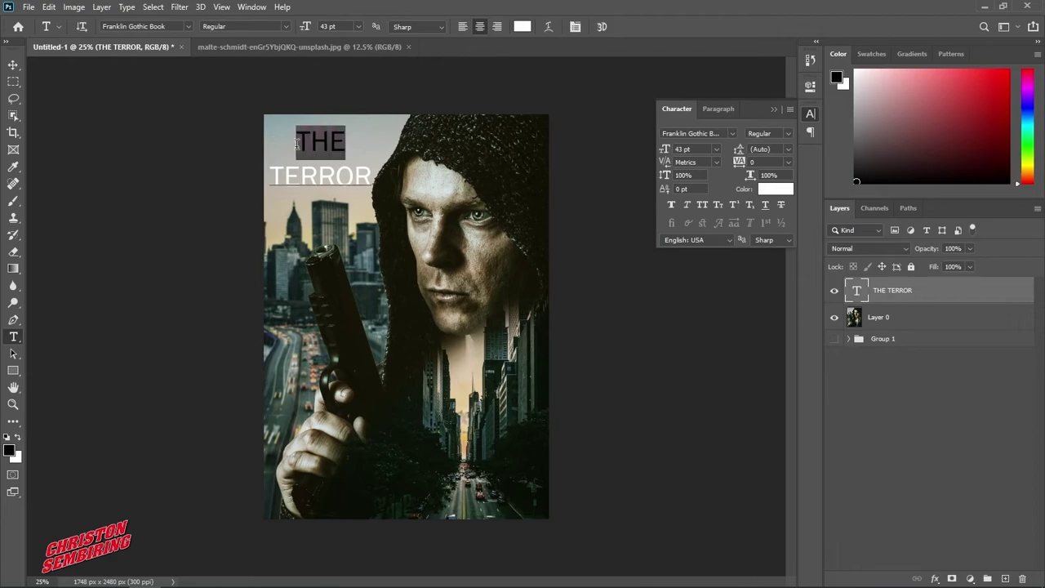
{"action": "left_click_drag", "start_coordinate": [666, 149], "coordinate": [634, 158]}
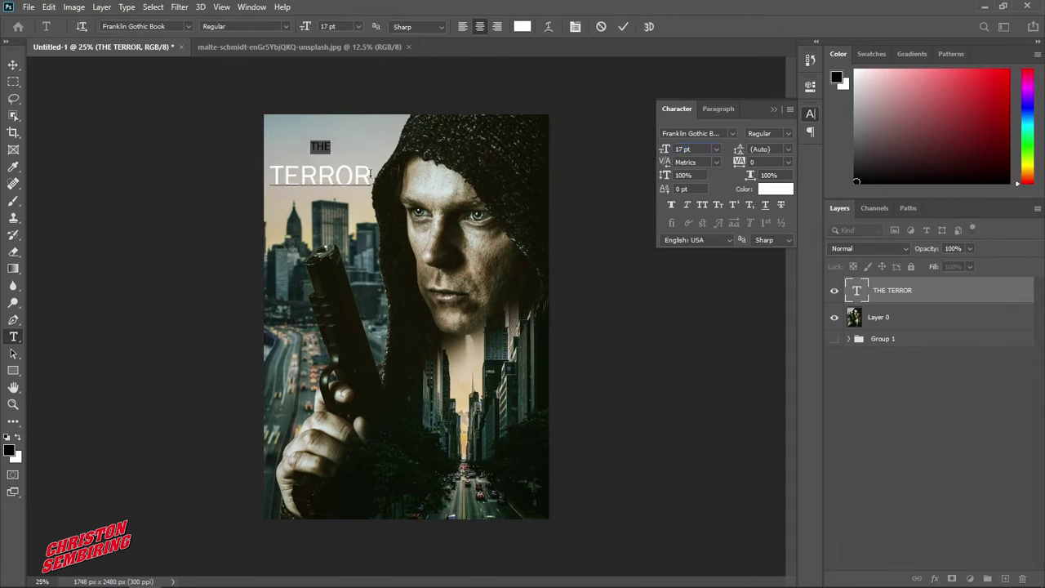
{"action": "left_click_drag", "start_coordinate": [378, 178], "coordinate": [253, 176]}
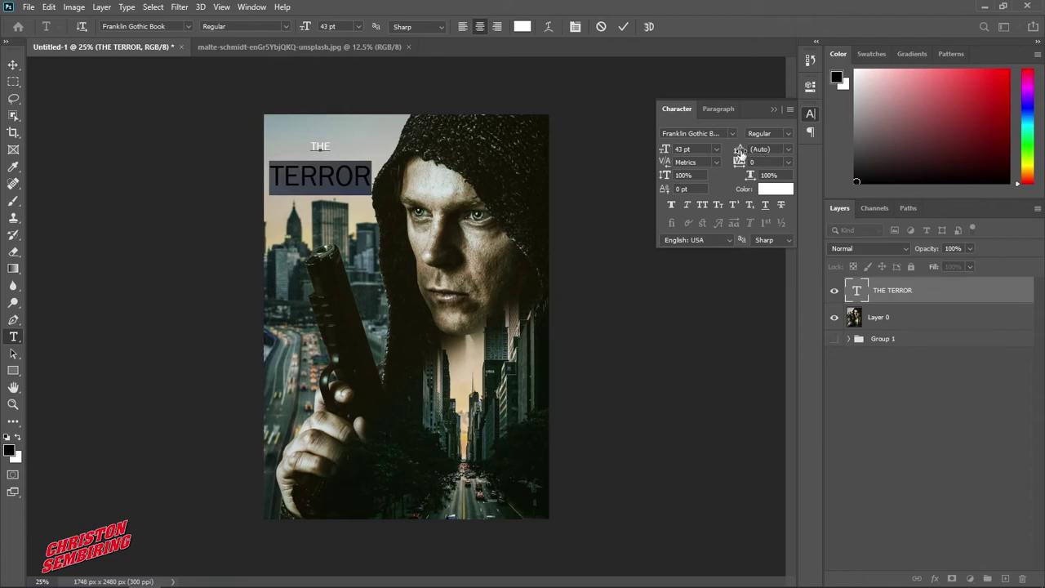
{"action": "left_click_drag", "start_coordinate": [739, 151], "coordinate": [724, 157]}
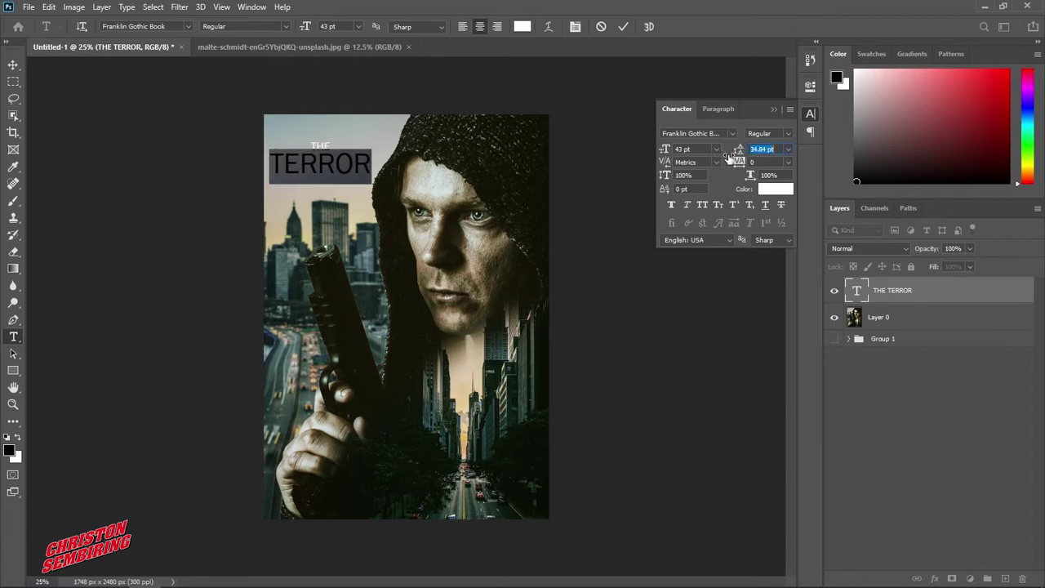
{"action": "left_click", "coordinate": [13, 64]}
- Nudge the title up, scale it to about 116%, and align it flush top-left
{"action": "key", "text": "shift+Up"}
{"action": "key", "text": "shift+Up"}
{"action": "key", "text": "shift+Up"}
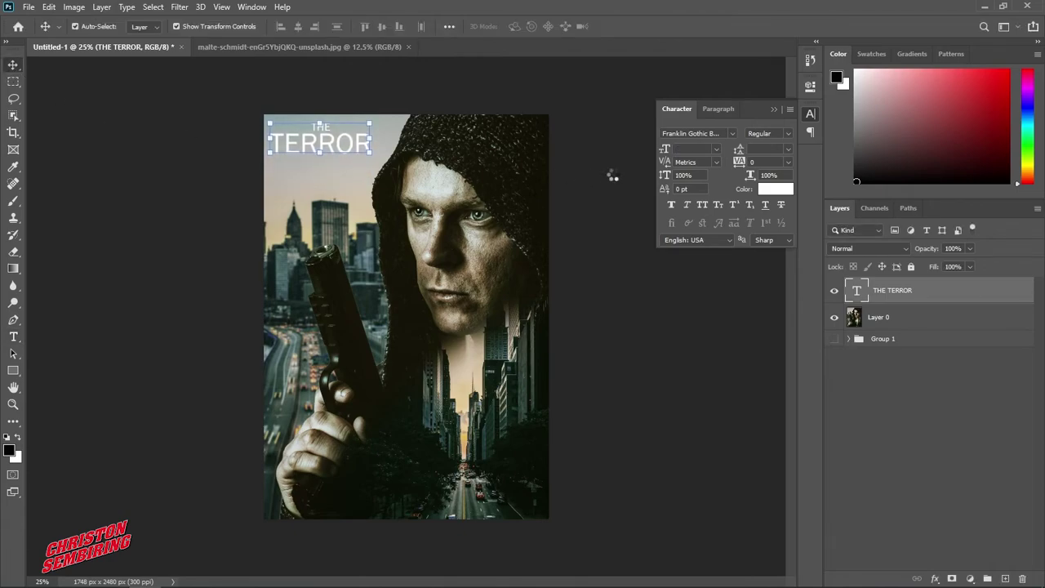
{"action": "key", "text": "shift+Up"}
{"action": "key", "text": "shift+Up"}
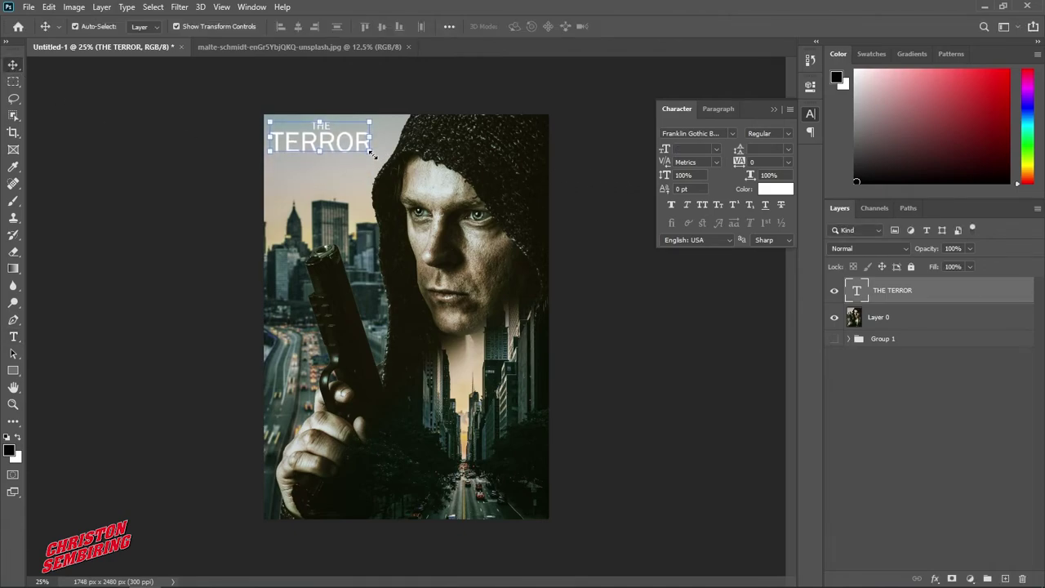
{"action": "left_click_drag", "start_coordinate": [371, 153], "coordinate": [387, 168]}
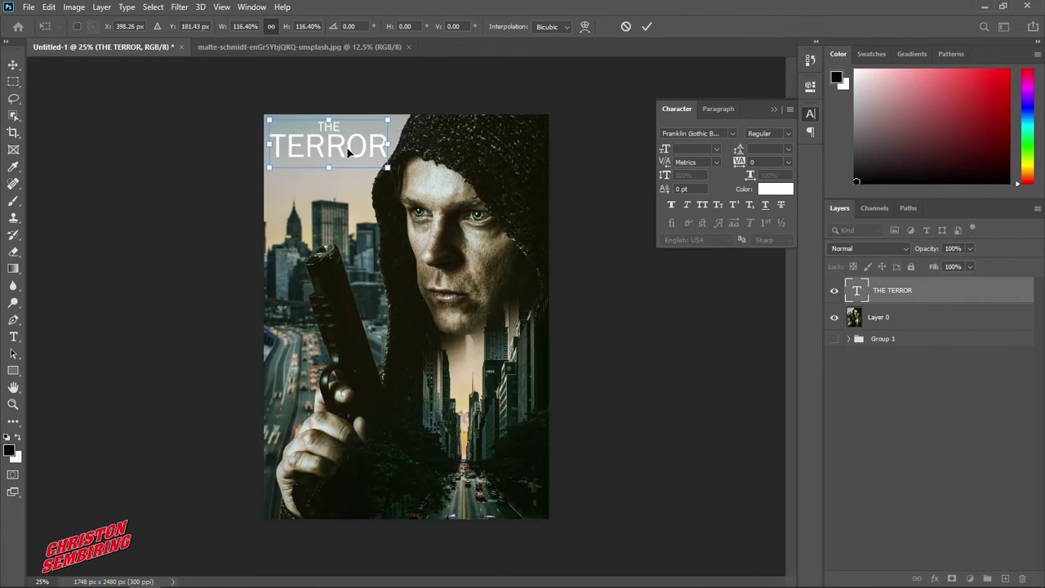
{"action": "key", "text": "Return"}
{"action": "key", "text": "shift+Left"}
{"action": "key", "text": "shift+Left"}
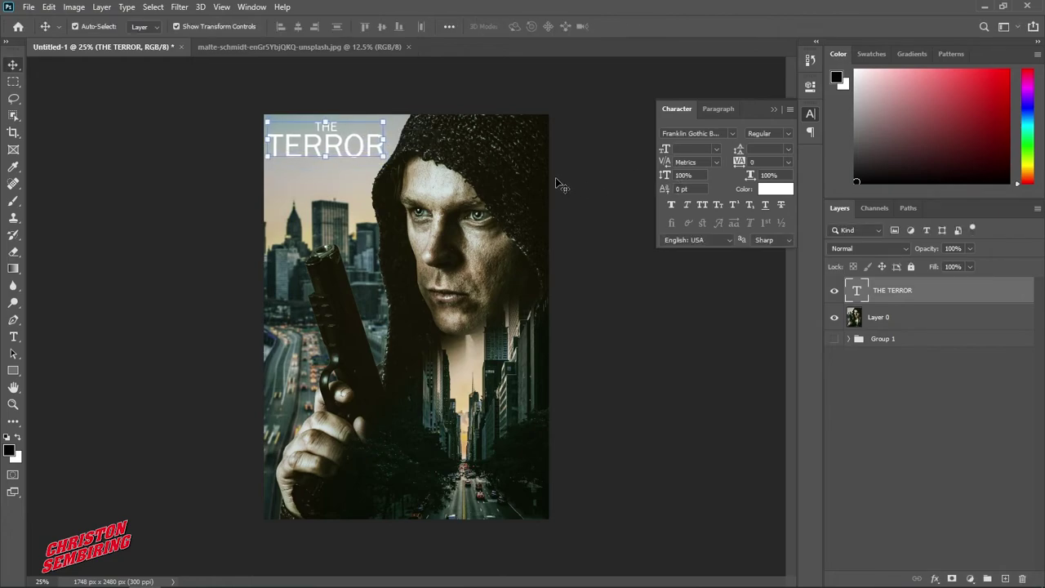
{"action": "key", "text": "Left"}
{"action": "key", "text": "Left"}
{"action": "key", "text": "Left"}
{"action": "key", "text": "Left"}
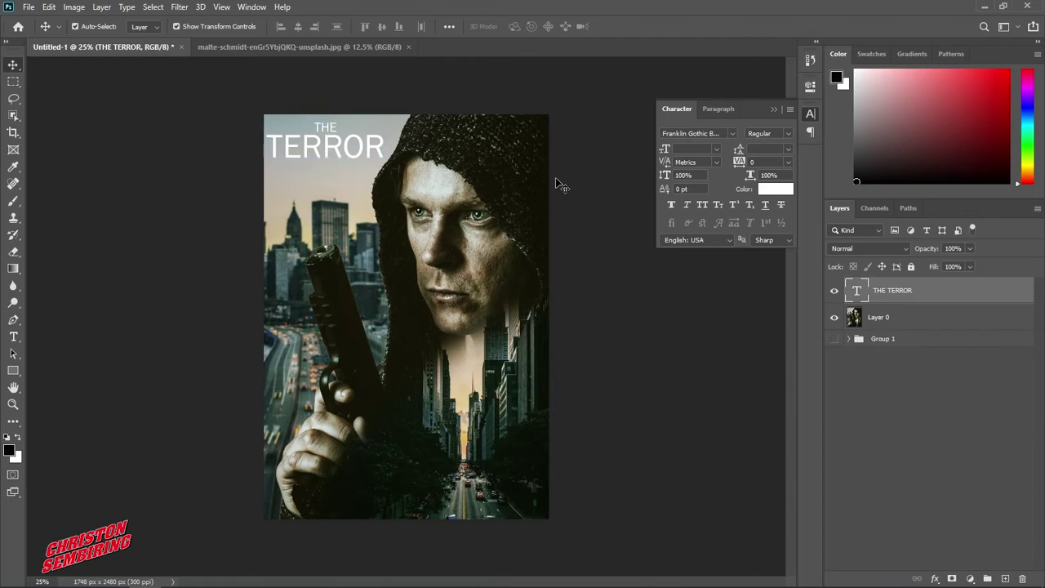
{"action": "left_click", "coordinate": [561, 187]}
{"action": "left_click", "coordinate": [360, 147]}
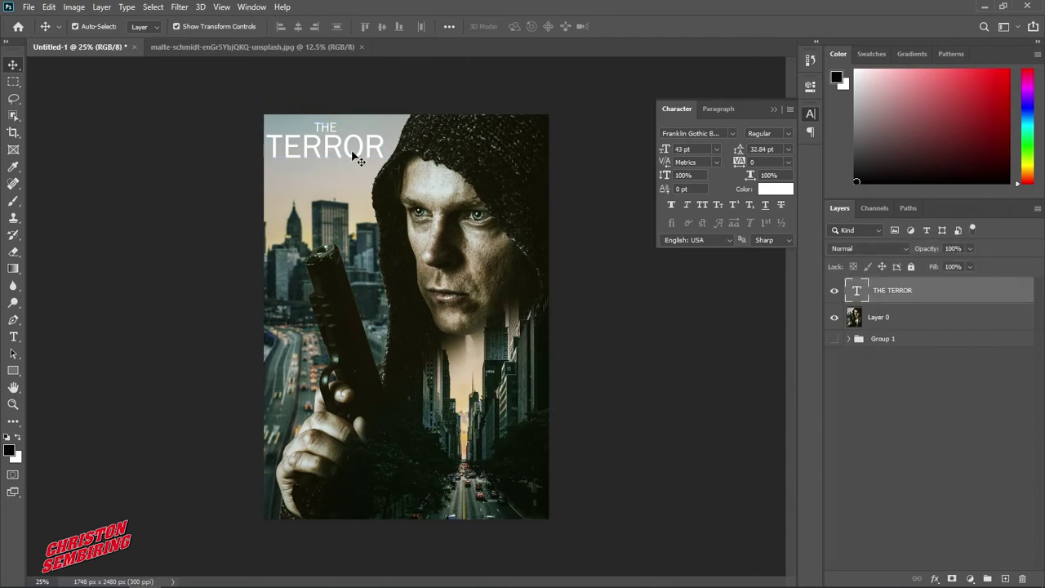
{"action": "left_click", "coordinate": [618, 195]}
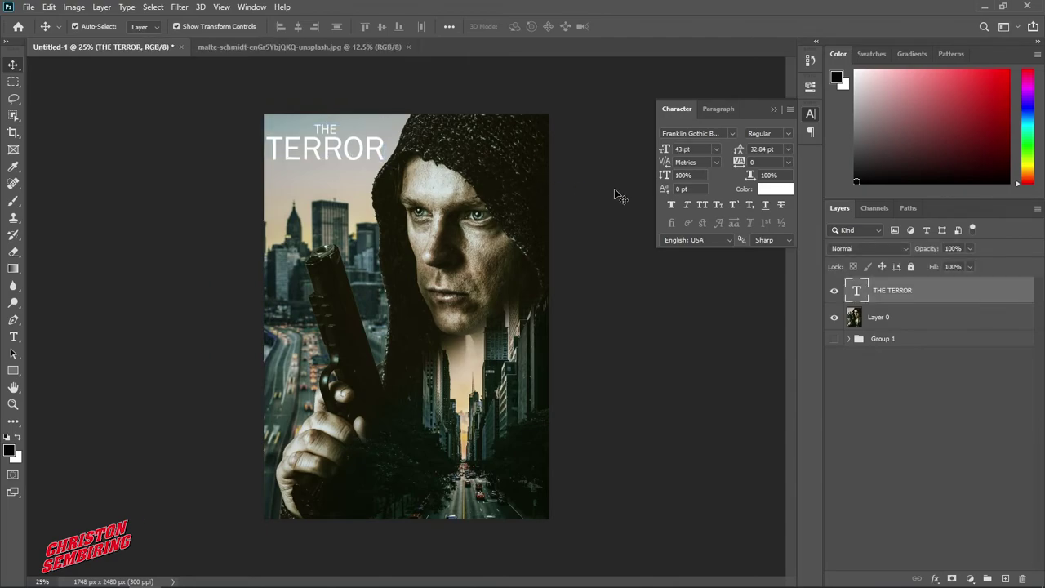
- Change the THE TERROR title colour to black (000000)
{"action": "left_click", "coordinate": [376, 155]}
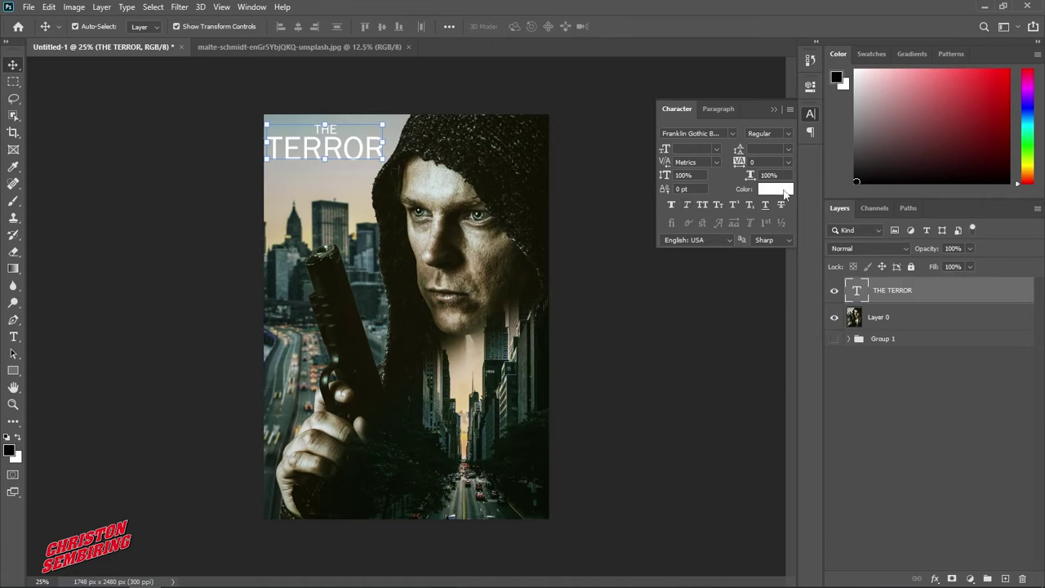
{"action": "left_click", "coordinate": [785, 192]}
{"action": "type", "text": "000000"}
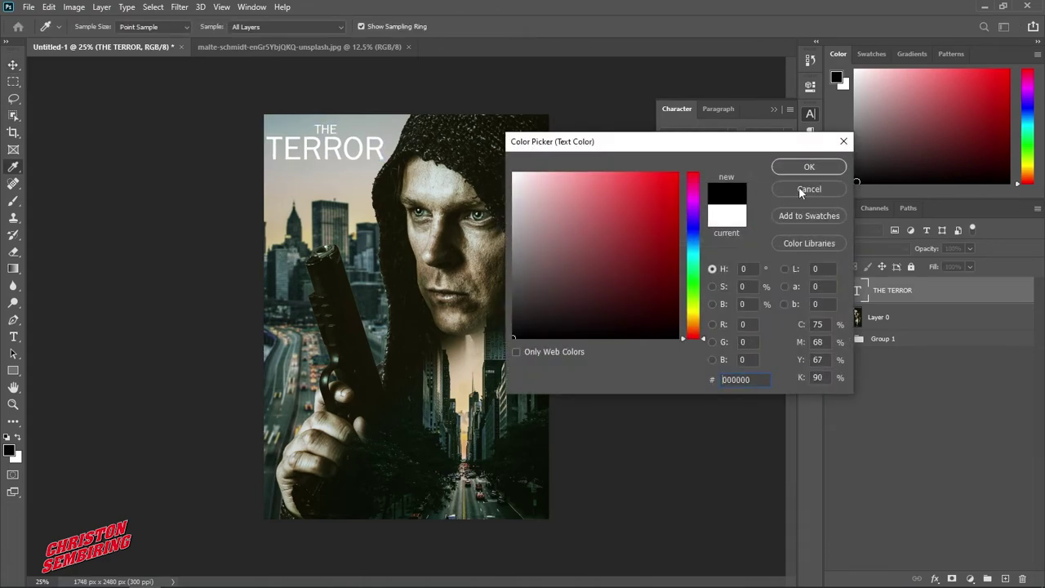
{"action": "left_click", "coordinate": [808, 167]}
{"action": "left_click", "coordinate": [560, 275]}
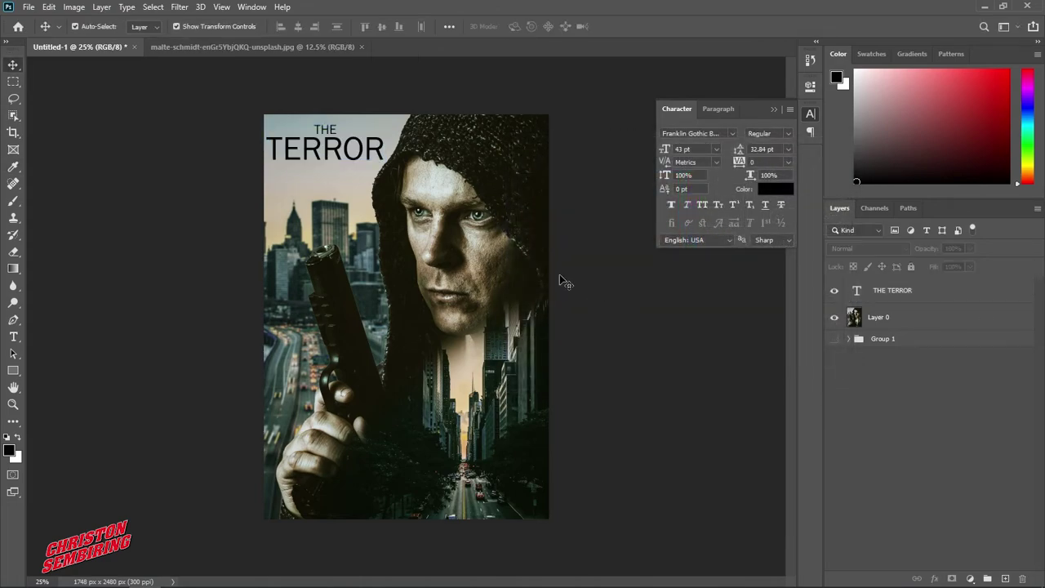
- Zoom in closely on the TERROR title
{"action": "left_click", "coordinate": [357, 166]}
{"action": "left_click", "coordinate": [634, 312]}
{"action": "key", "text": "ctrl+plus"}
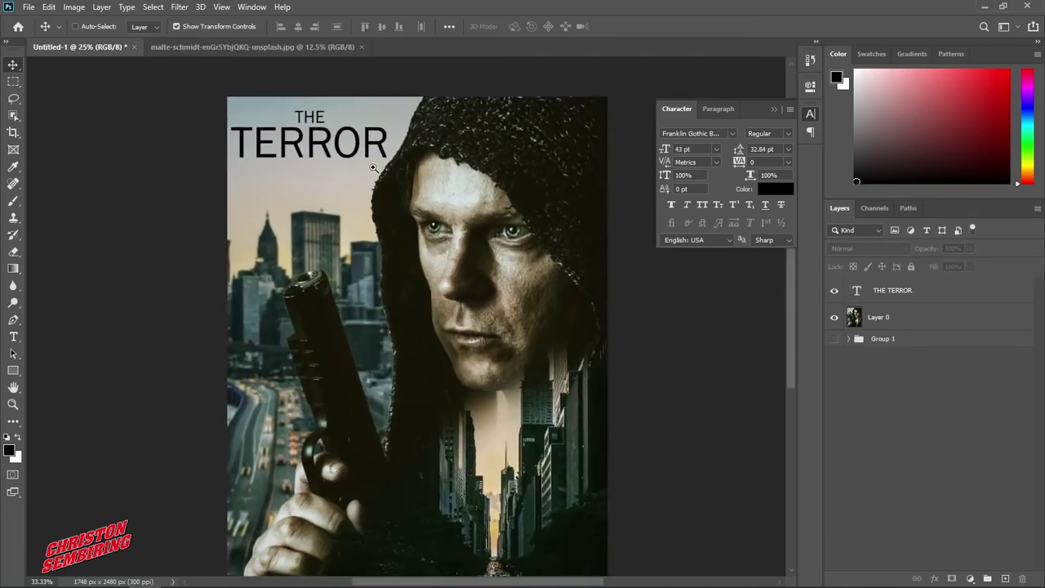
{"action": "left_click", "coordinate": [373, 168], "text": "ctrl"}
{"action": "left_click_drag", "start_coordinate": [335, 147], "coordinate": [367, 228]}
{"action": "left_click", "coordinate": [379, 225], "text": "ctrl"}
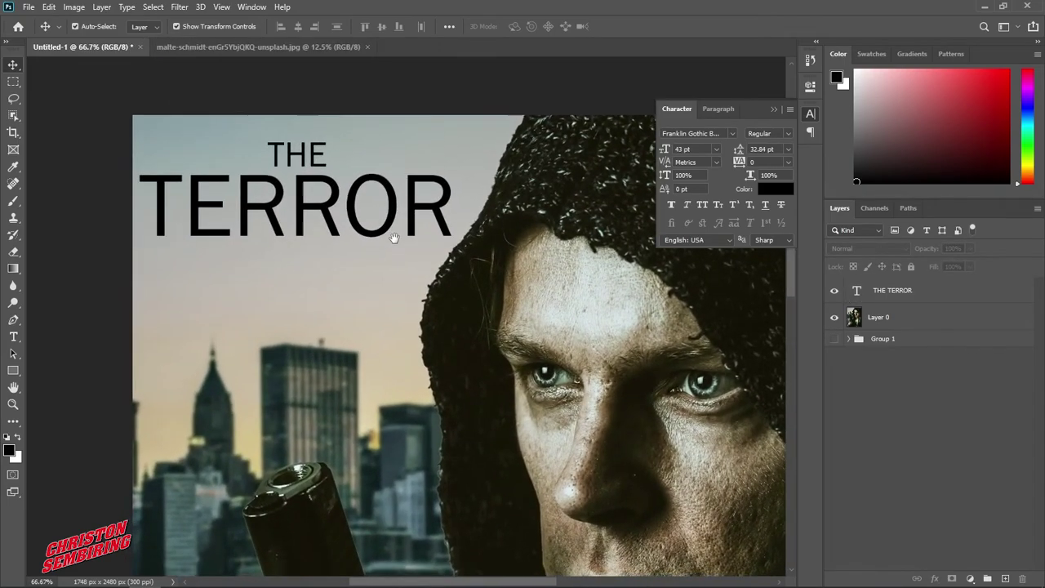
- Draw a thin vertical rectangle bar taller than the letters and move it through TERROR's O
{"action": "left_click", "coordinate": [13, 370]}
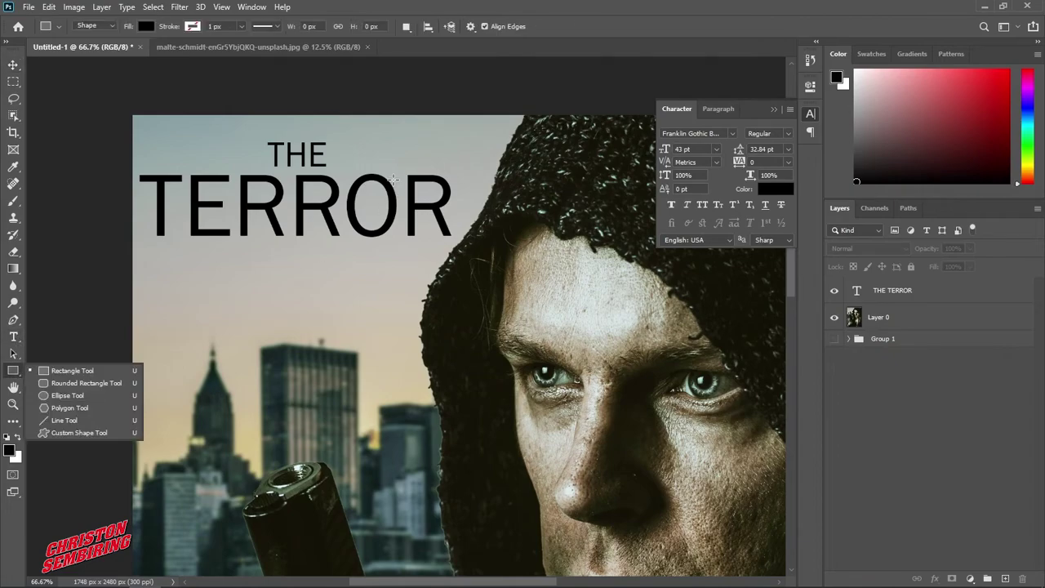
{"action": "left_click_drag", "start_coordinate": [396, 174], "coordinate": [388, 237]}
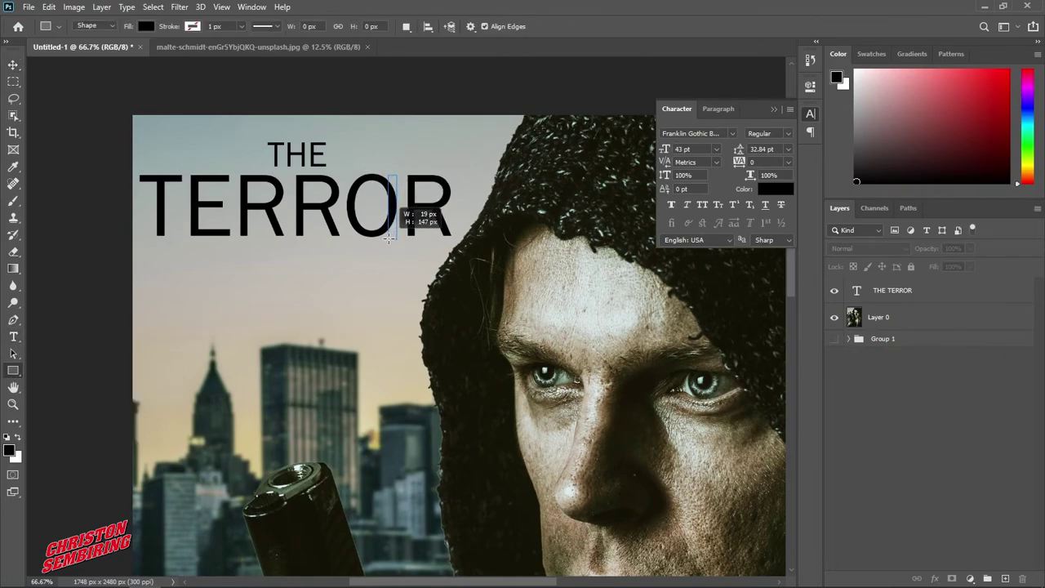
{"action": "left_click_drag", "start_coordinate": [388, 237], "coordinate": [390, 252]}
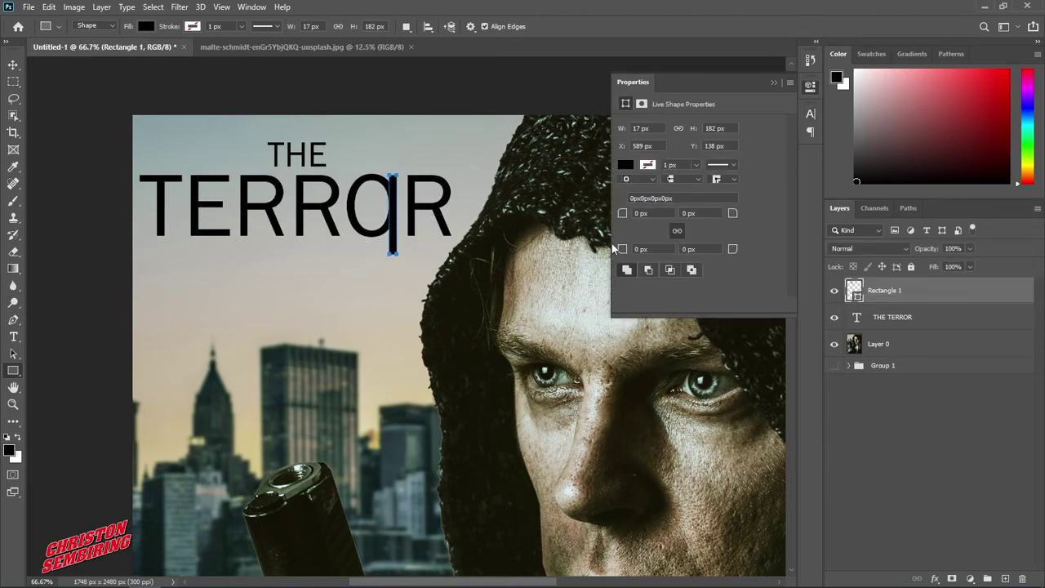
{"action": "left_click", "coordinate": [13, 64]}
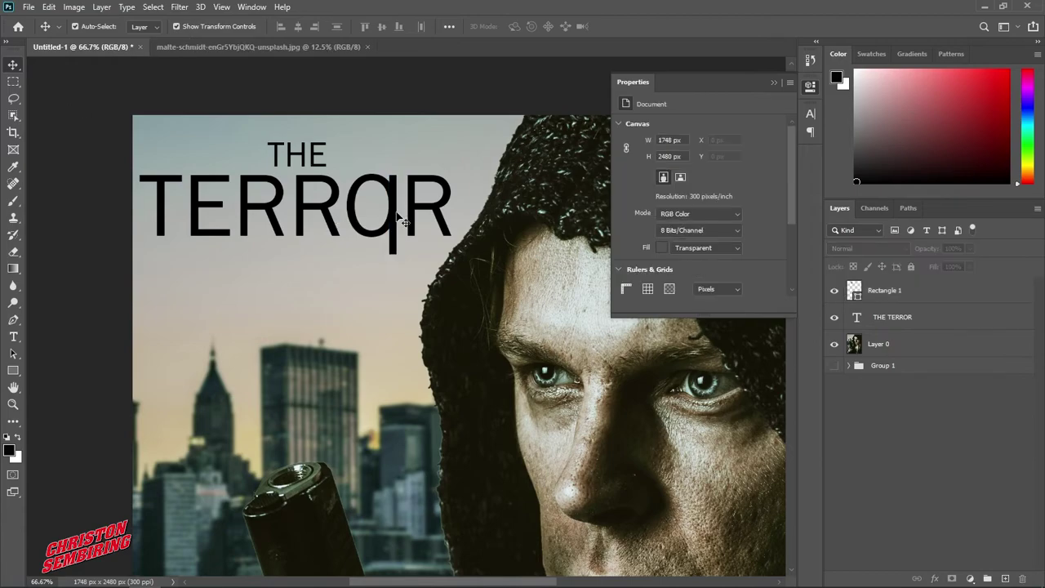
{"action": "left_click_drag", "start_coordinate": [399, 214], "coordinate": [375, 208]}
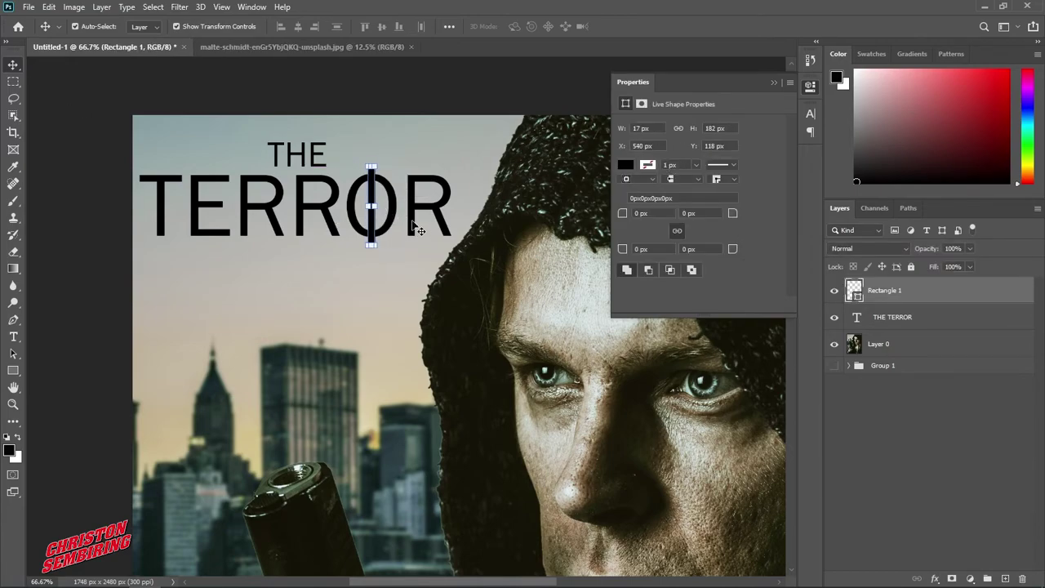
{"action": "left_click", "coordinate": [416, 97]}
- Duplicate the bar, rotate it horizontal, and nudge it across the O to form a crosshair
{"action": "scroll", "coordinate": [374, 223], "scroll_direction": "up", "scroll_amount": 1}
{"action": "left_click_drag", "start_coordinate": [374, 211], "coordinate": [388, 218]}
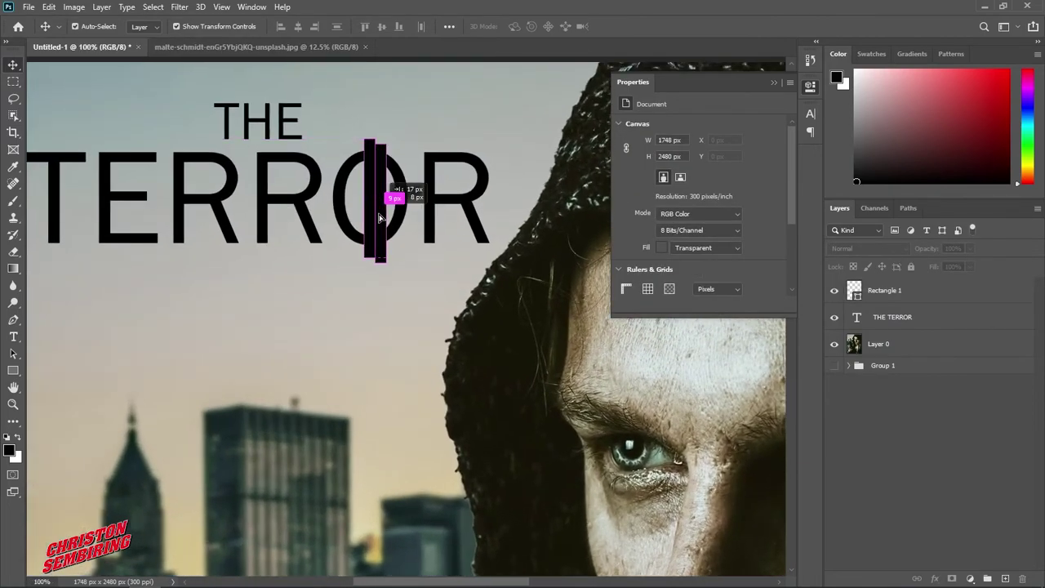
{"action": "mouse_move", "coordinate": [395, 140]}
{"action": "left_mouse_down"}
{"action": "mouse_move", "coordinate": [462, 206]}
{"action": "mouse_move", "coordinate": [392, 194]}
{"action": "mouse_move", "coordinate": [412, 192]}
{"action": "left_mouse_up"}
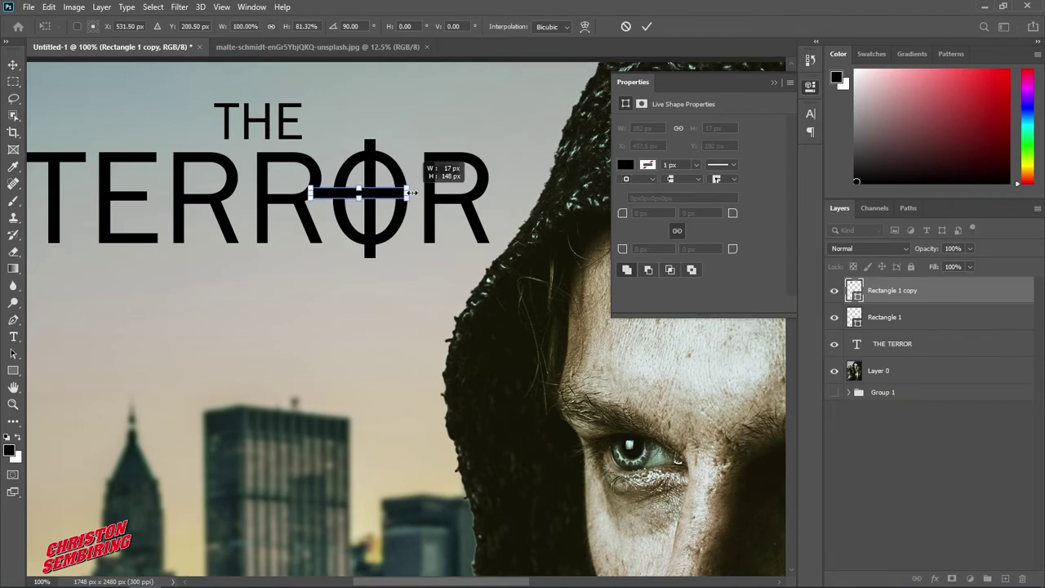
{"action": "left_click_drag", "start_coordinate": [414, 192], "coordinate": [414, 193]}
{"action": "key", "text": "Return"}
{"action": "key", "text": "Right"}
{"action": "key", "text": "Right"}
{"action": "key", "text": "Right"}
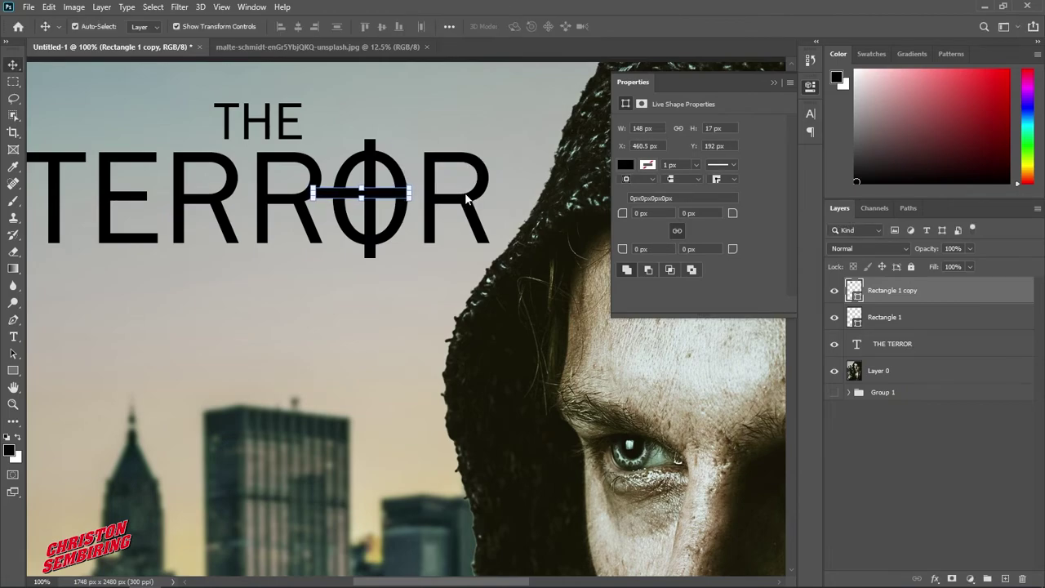
{"action": "key", "text": "Right"}
{"action": "key", "text": "Right"}
{"action": "key", "text": "Right"}
{"action": "key", "text": "Right"}
{"action": "key", "text": "Right"}
{"action": "key", "text": "Right"}
{"action": "key", "text": "Down"}
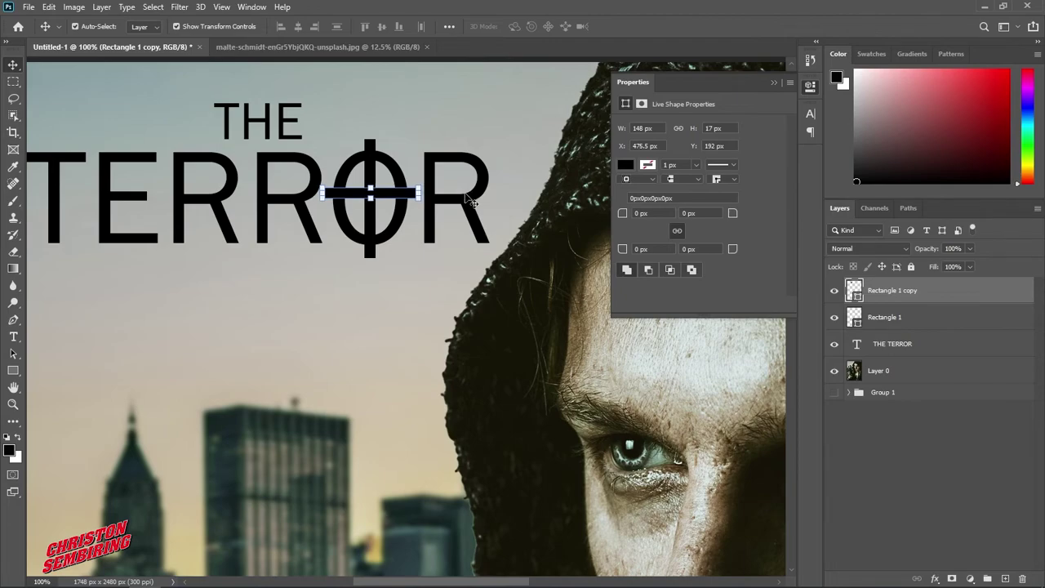
{"action": "key", "text": "Down"}
{"action": "key", "text": "Down"}
{"action": "key", "text": "Down"}
{"action": "key", "text": "Down"}
{"action": "key", "text": "Down"}
{"action": "key", "text": "Down"}
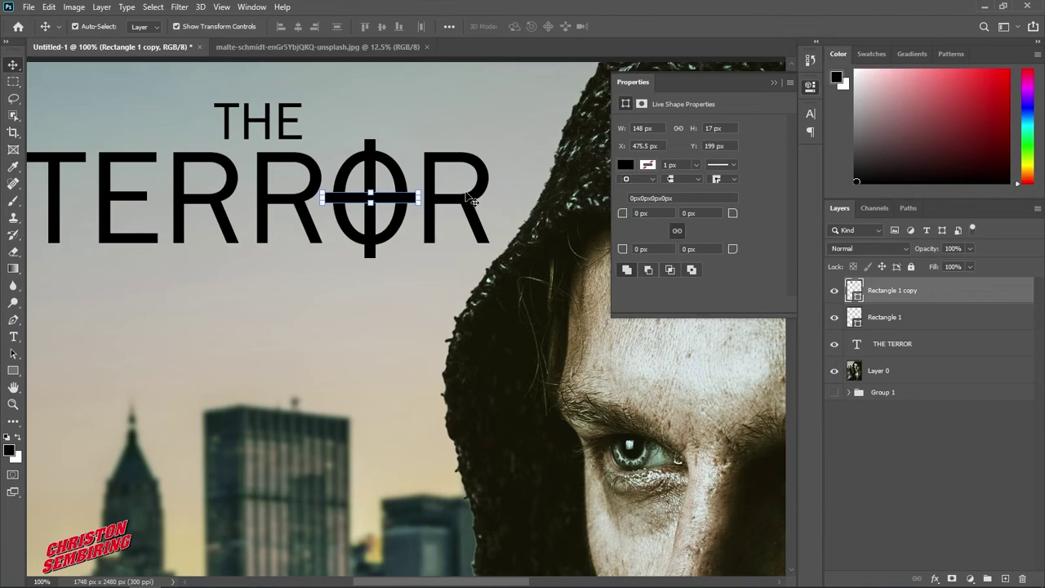
{"action": "left_click", "coordinate": [420, 137]}
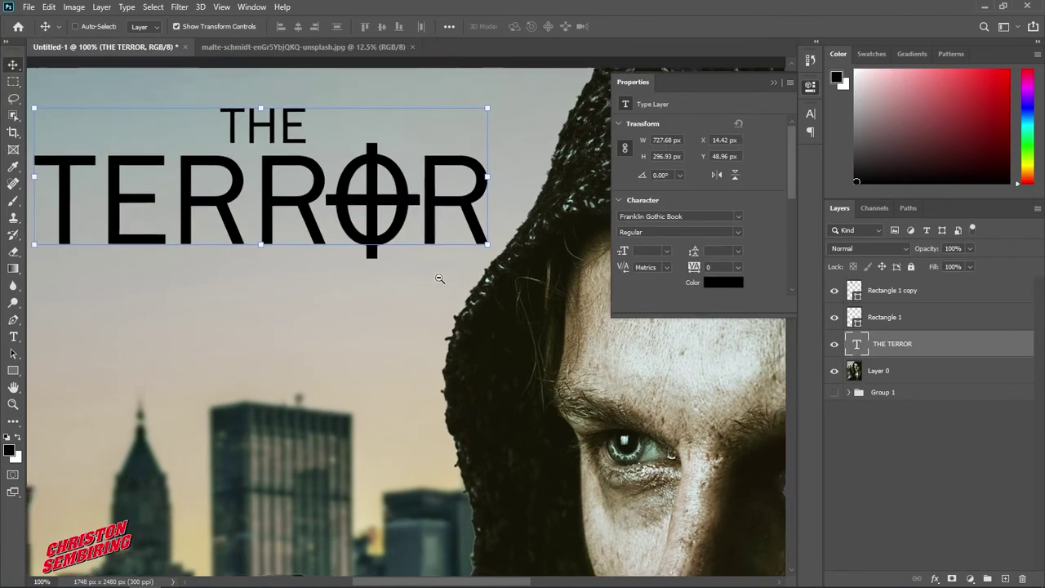
- Zoom out until the whole poster fits in view
{"action": "left_click", "coordinate": [439, 278], "text": "alt"}
{"action": "left_click", "coordinate": [440, 278], "text": "alt"}
{"action": "left_click", "coordinate": [774, 83]}
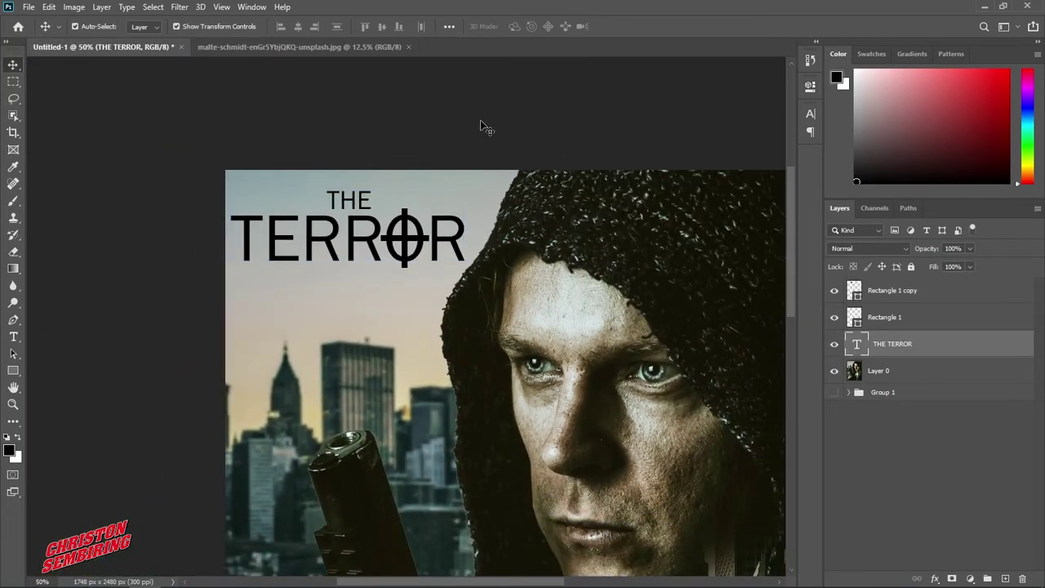
{"action": "left_click", "coordinate": [480, 120]}
{"action": "left_click", "coordinate": [400, 281], "text": "ctrl"}
{"action": "left_click", "coordinate": [400, 282], "text": "alt"}
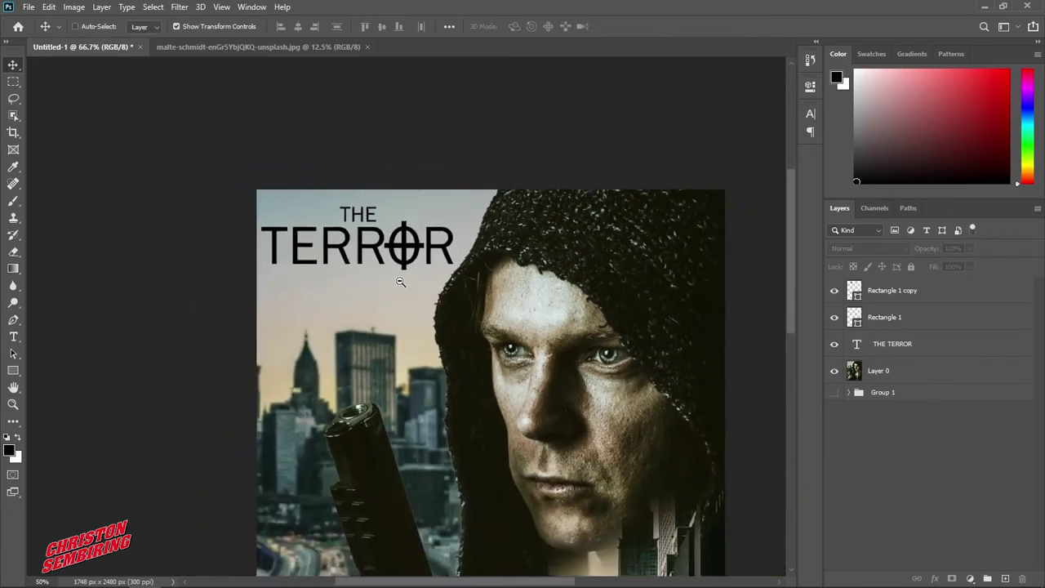
{"action": "left_click", "coordinate": [400, 282], "text": "alt"}
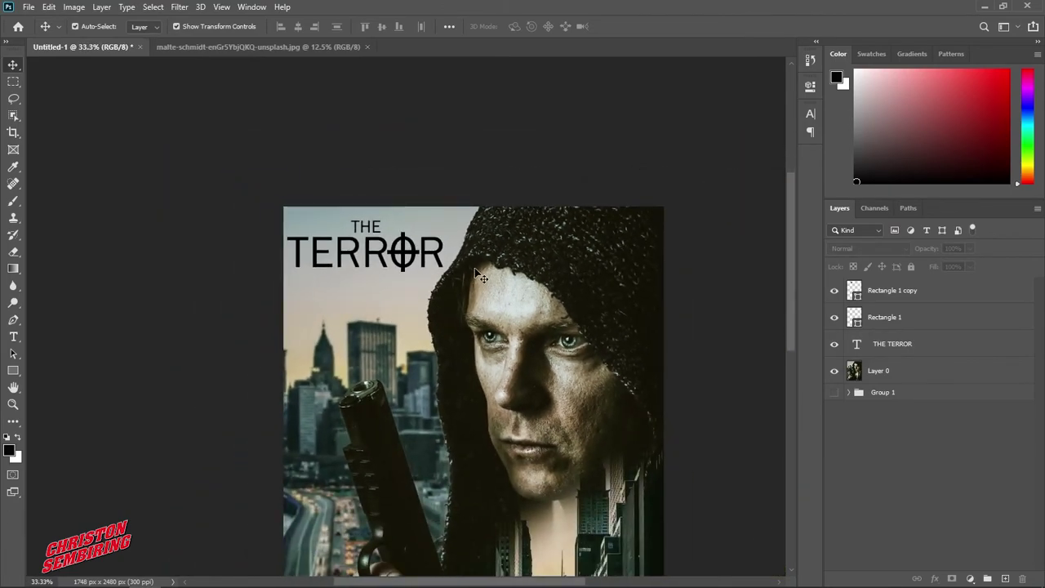
{"action": "left_click", "coordinate": [478, 343], "text": "ctrl"}
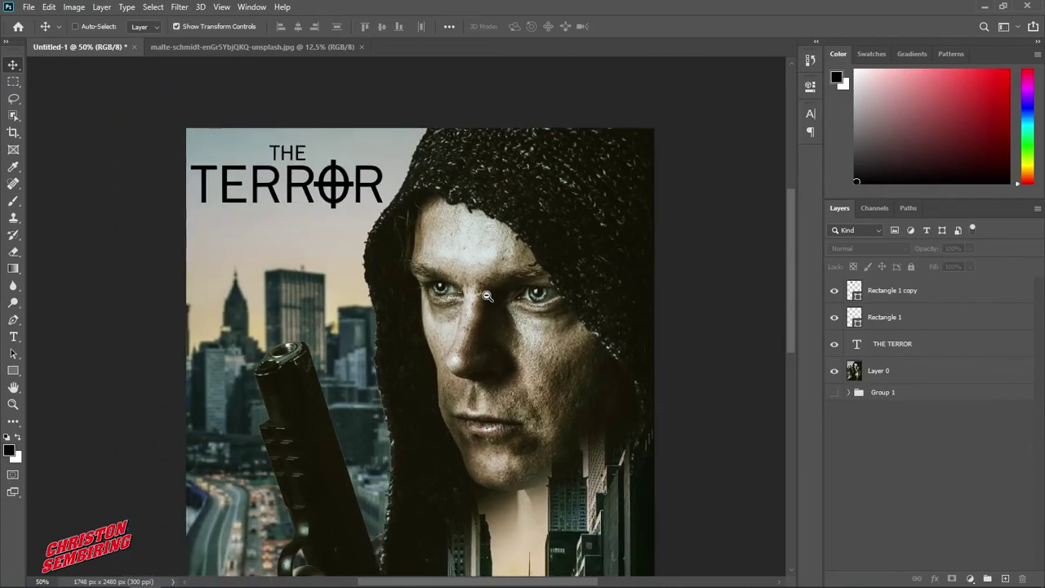
{"action": "left_click", "coordinate": [487, 296], "text": "alt"}
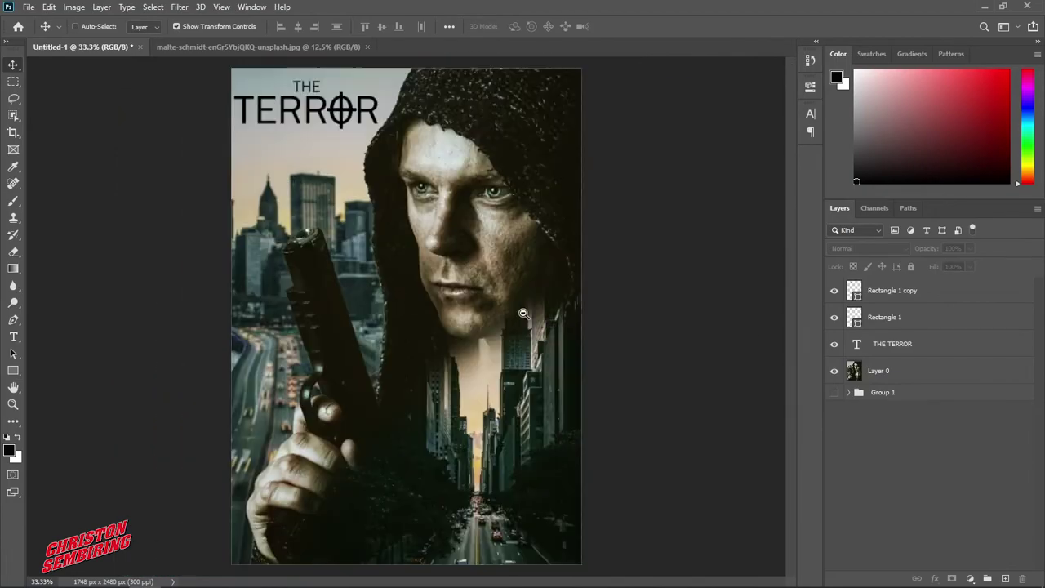
{"action": "left_click", "coordinate": [524, 313], "text": "alt"}
- Add a 'COMING SOON' text layer near the bottom of the poster
{"action": "left_click", "coordinate": [15, 338]}
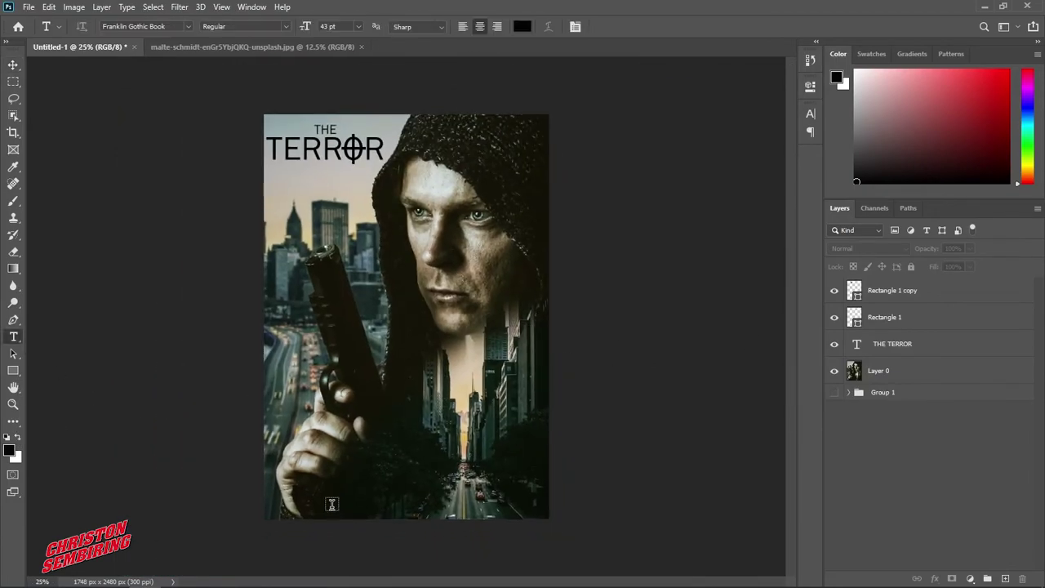
{"action": "left_click", "coordinate": [373, 500]}
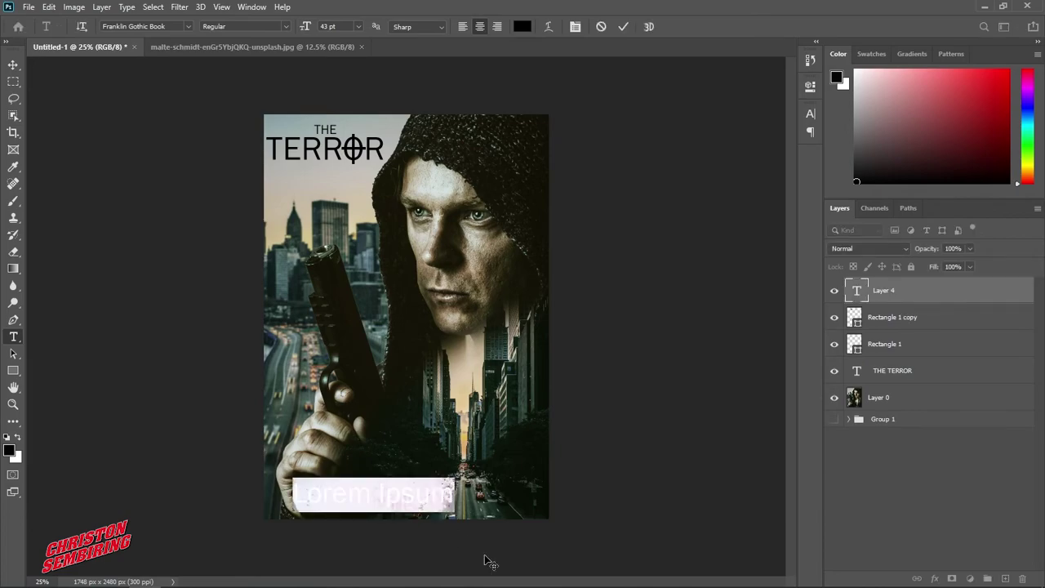
{"action": "type", "text": "COMING "}
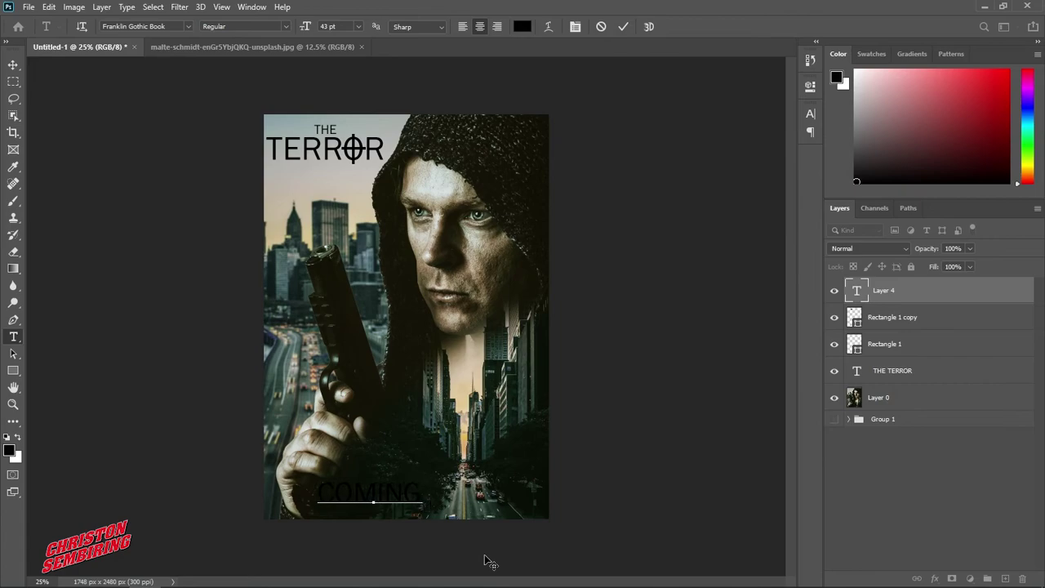
{"action": "type", "text": "SOON"}
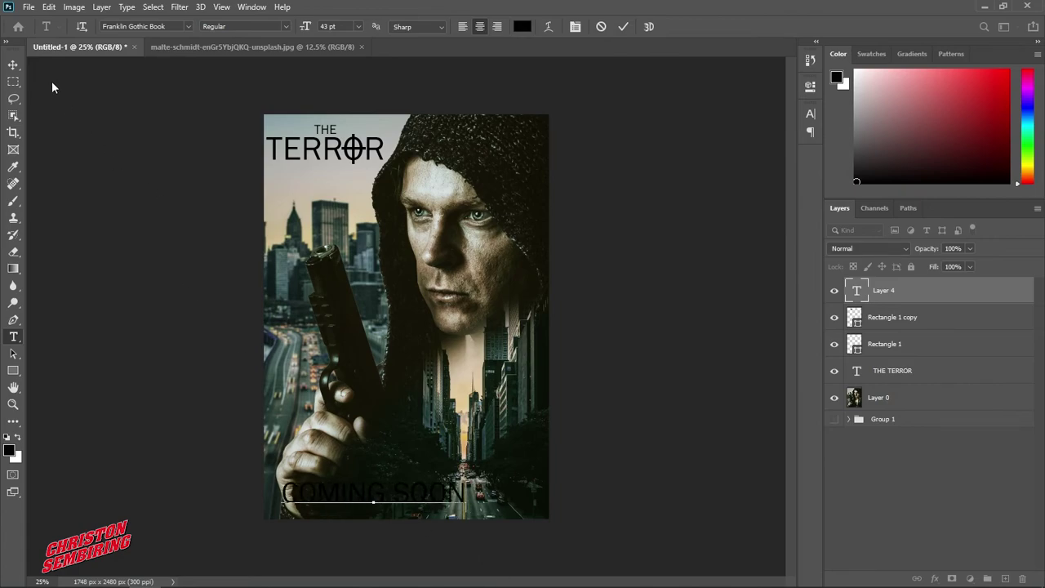
{"action": "key", "text": "ctrl+Return"}
{"action": "key", "text": "v"}
- Make COMING SOON white (ffffff) at 20 pt and centre it at the bottom
{"action": "left_click", "coordinate": [810, 114]}
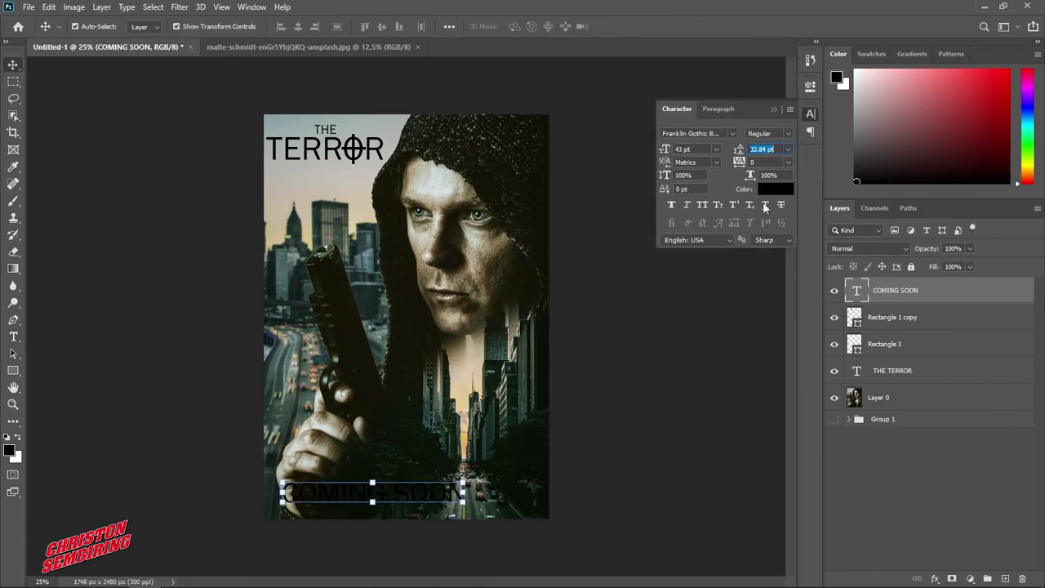
{"action": "left_click", "coordinate": [776, 190]}
{"action": "type", "text": "ffffff"}
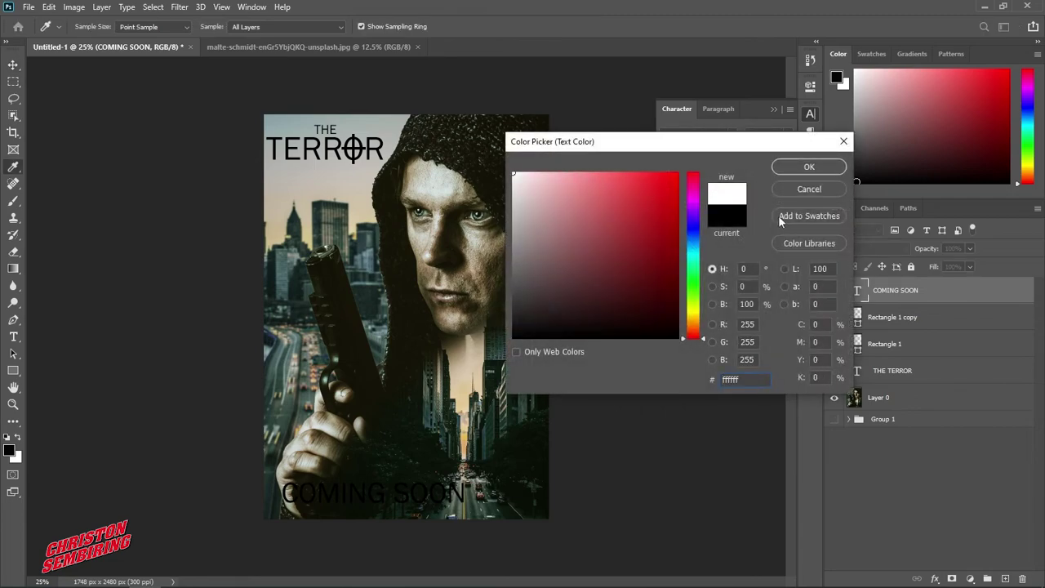
{"action": "left_click", "coordinate": [808, 168]}
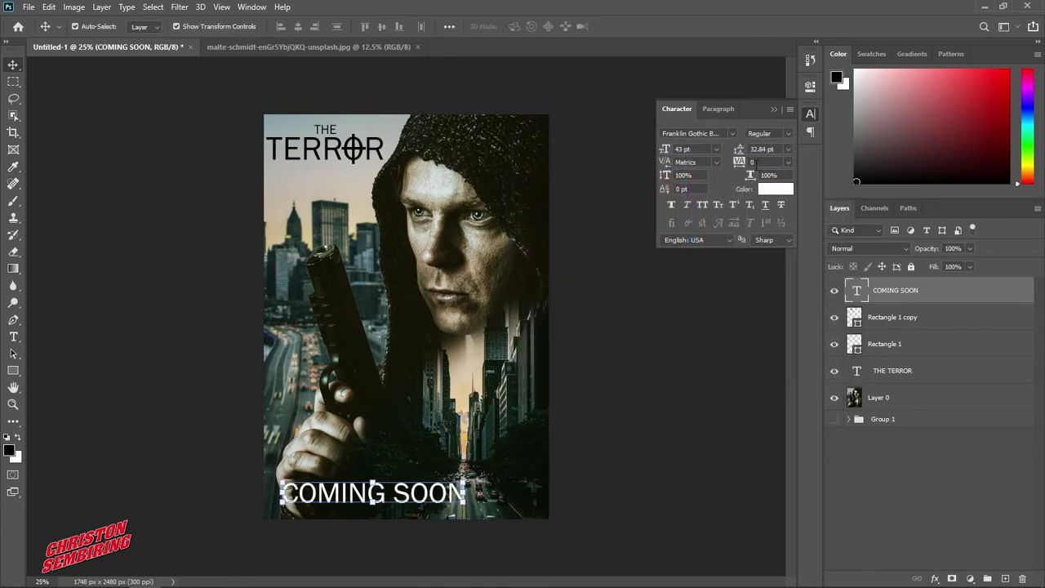
{"action": "left_click_drag", "start_coordinate": [668, 154], "coordinate": [653, 156]}
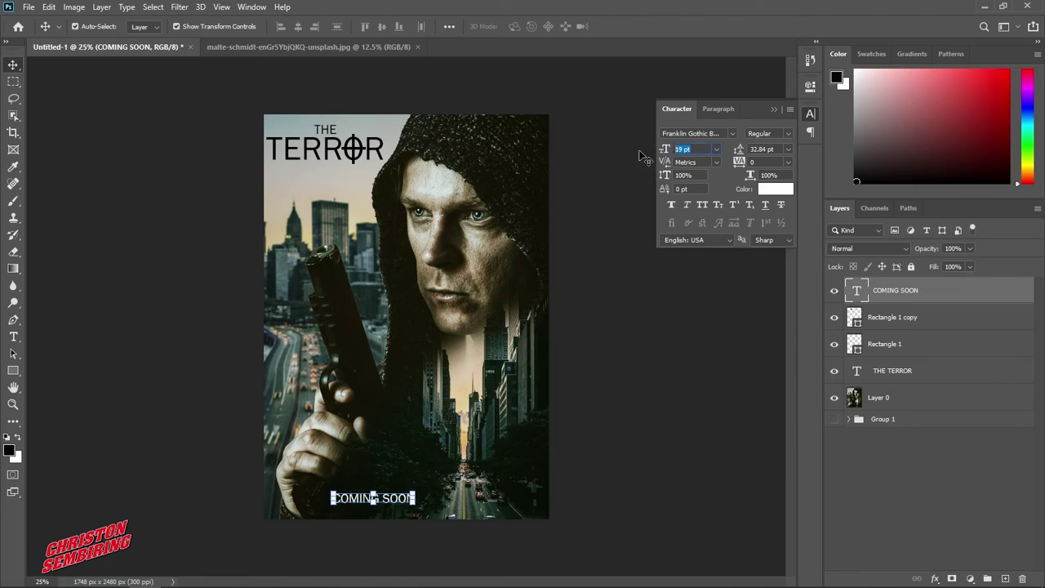
{"action": "type", "text": "0"}
{"action": "key", "text": "Return"}
{"action": "key", "text": "ctrl+Return"}
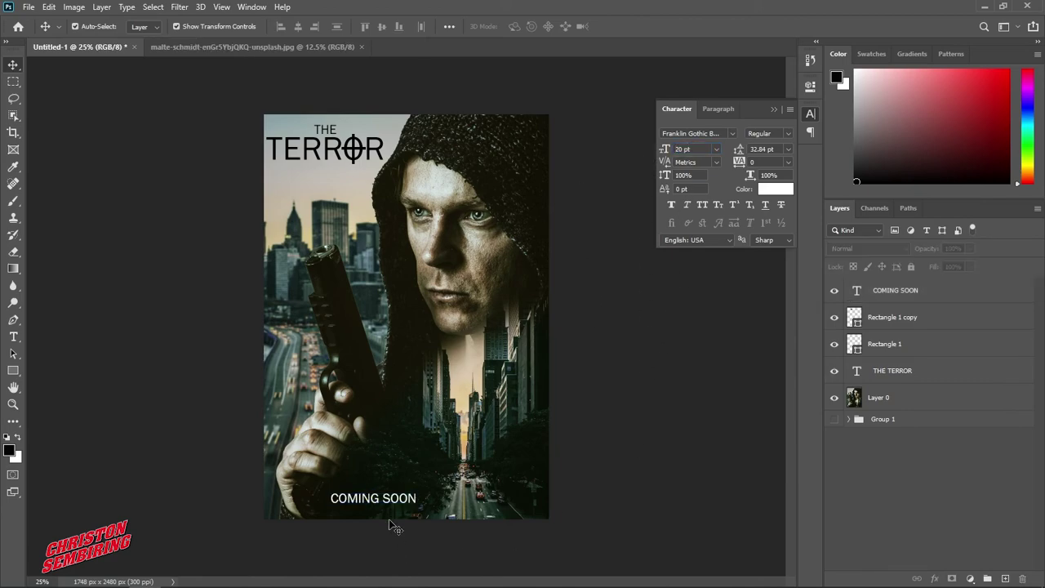
{"action": "left_click_drag", "start_coordinate": [392, 503], "coordinate": [419, 503]}
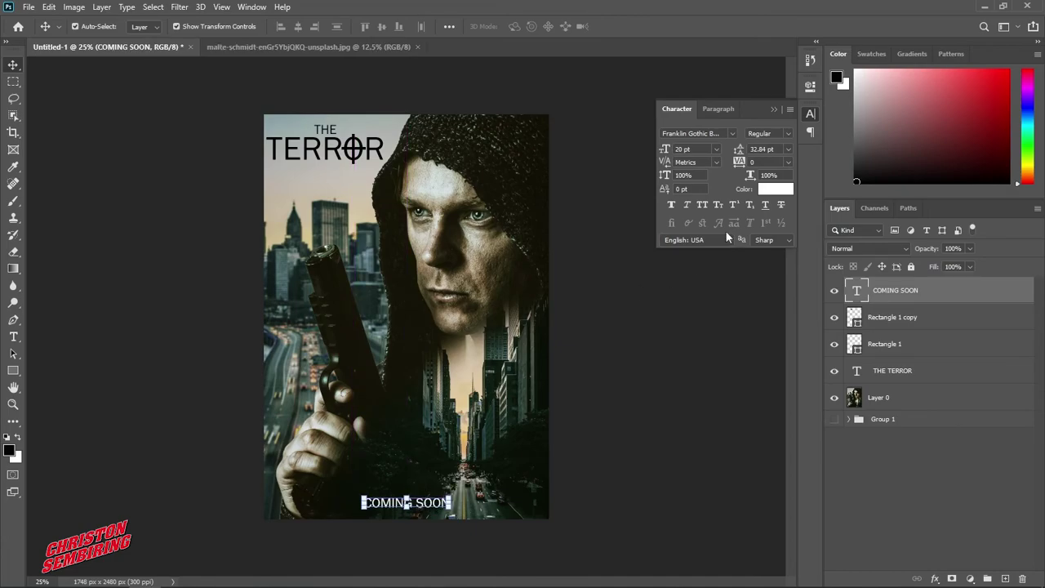
- Select the entire canvas, then deselect it
{"action": "left_click", "coordinate": [152, 8]}
{"action": "left_click", "coordinate": [156, 21]}
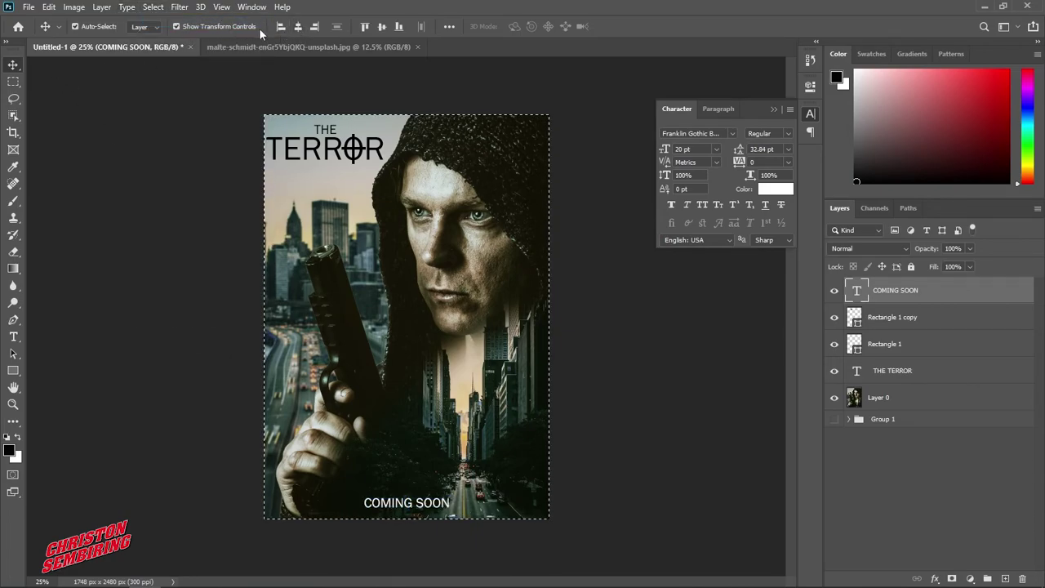
{"action": "left_click", "coordinate": [179, 6]}
{"action": "mouse_move", "coordinate": [153, 6]}
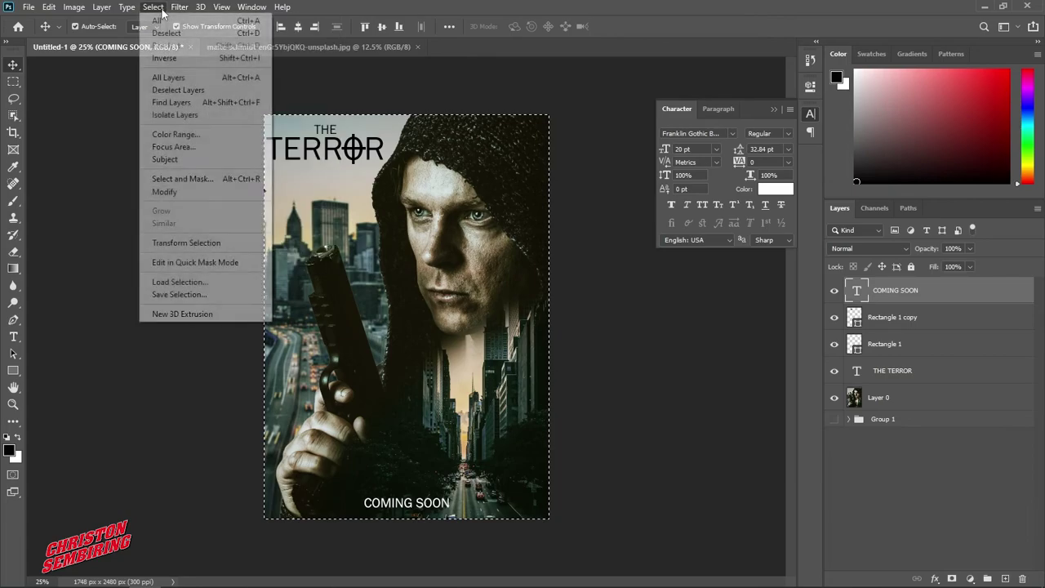
{"action": "left_click", "coordinate": [160, 33]}
{"action": "left_click", "coordinate": [175, 163]}
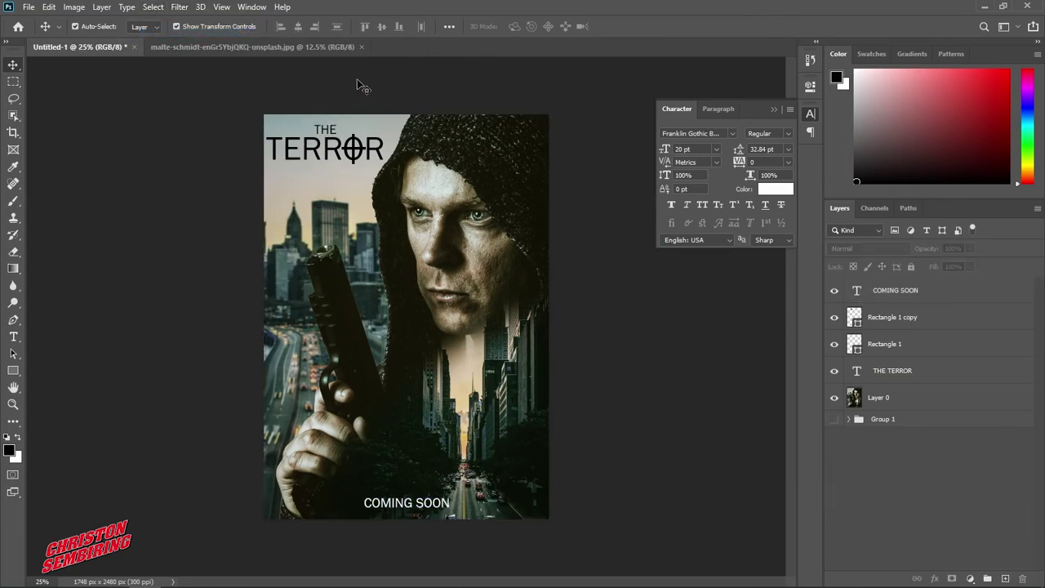
- Hide and delete the COMING SOON layer, then close the Character panel
{"action": "left_click", "coordinate": [438, 510]}
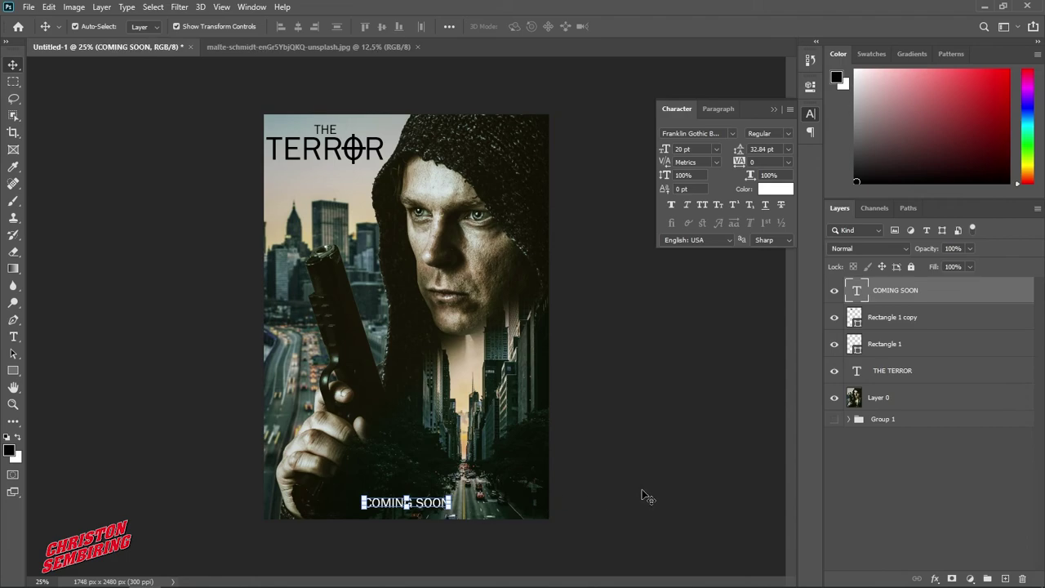
{"action": "left_click", "coordinate": [834, 289]}
{"action": "left_click_drag", "start_coordinate": [935, 296], "coordinate": [1022, 578]}
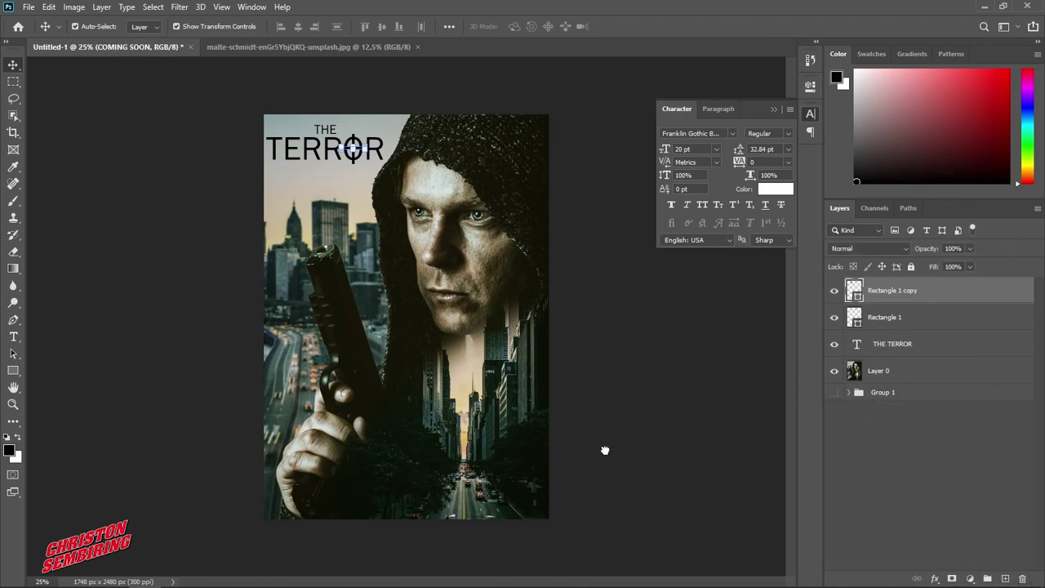
{"action": "left_click", "coordinate": [775, 108]}
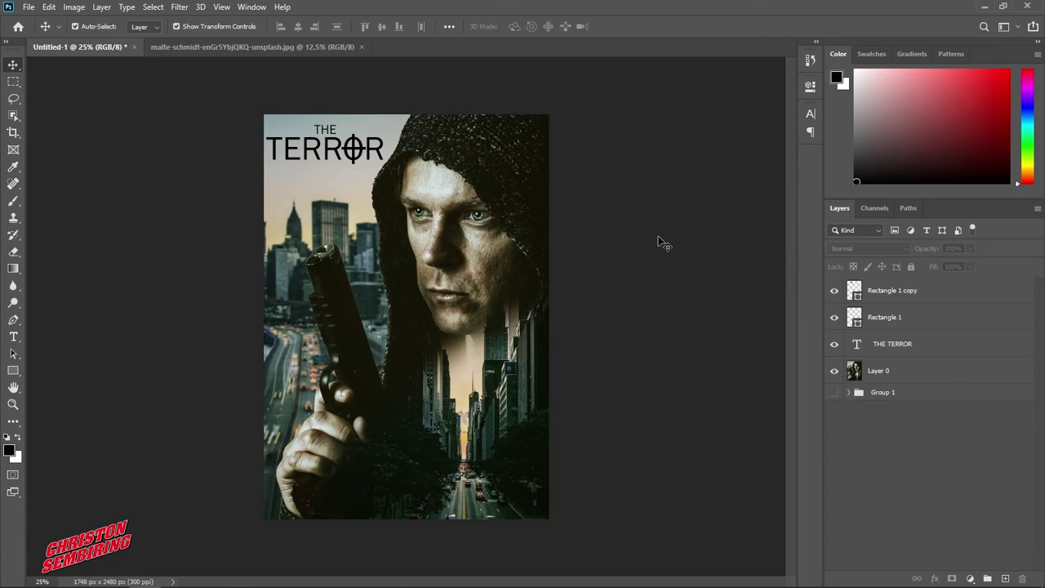
- Add a Brightness/Contrast adjustment above Layer 0 with Brightness at 24
{"action": "left_click", "coordinate": [908, 370]}
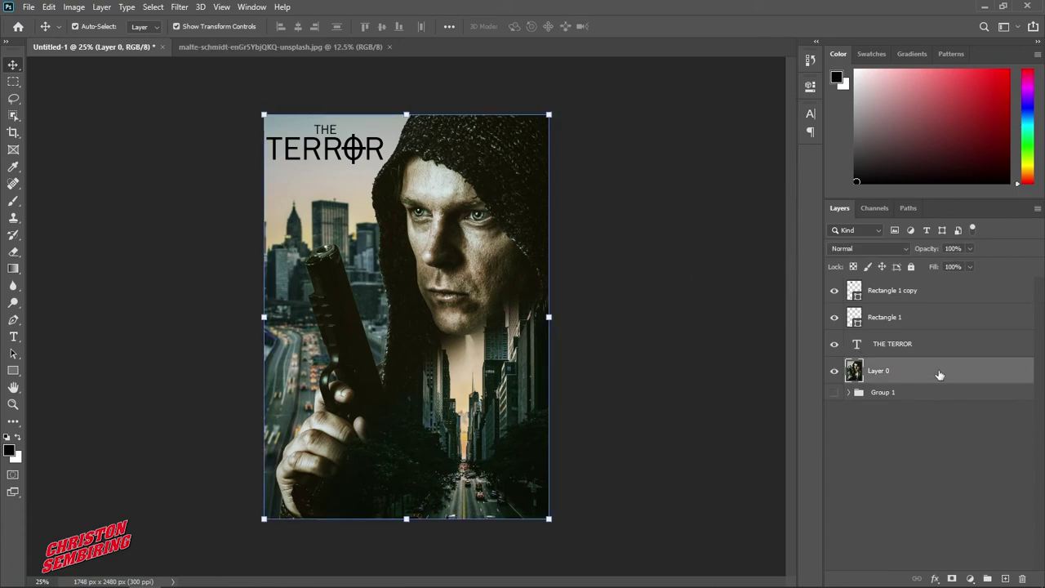
{"action": "left_click", "coordinate": [971, 578]}
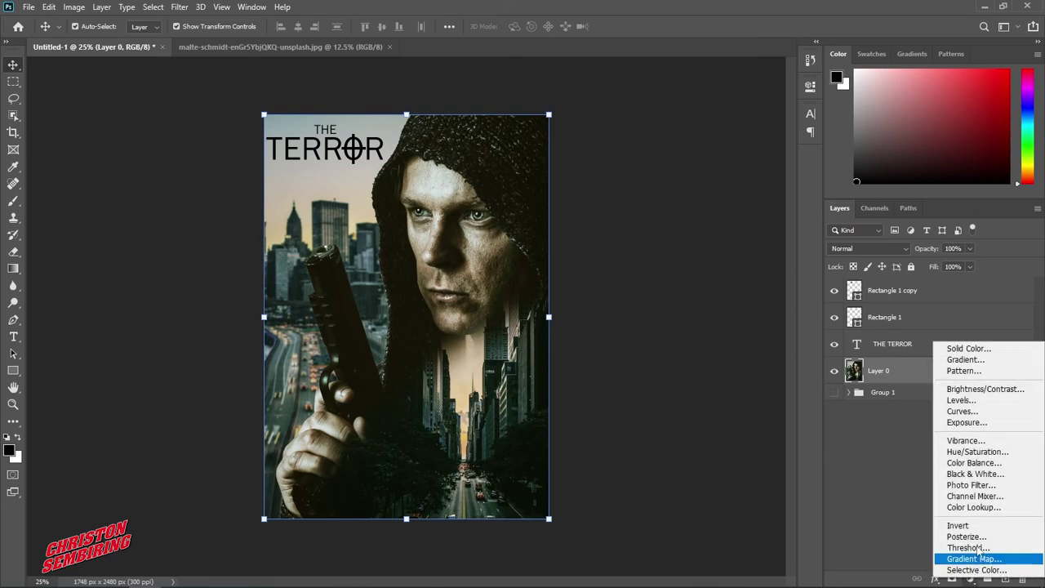
{"action": "left_click", "coordinate": [984, 389]}
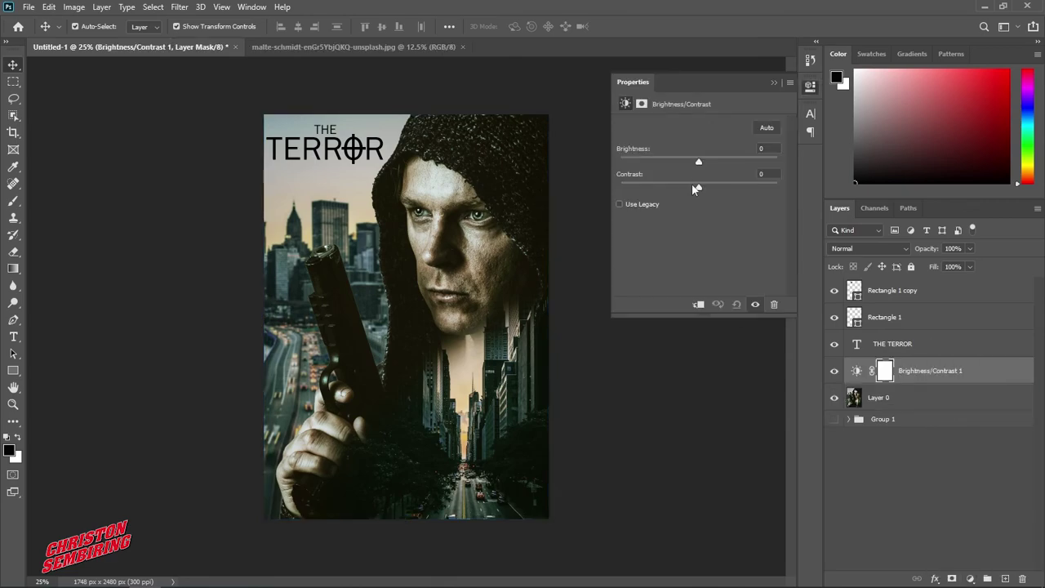
{"action": "left_click_drag", "start_coordinate": [699, 164], "coordinate": [712, 166]}
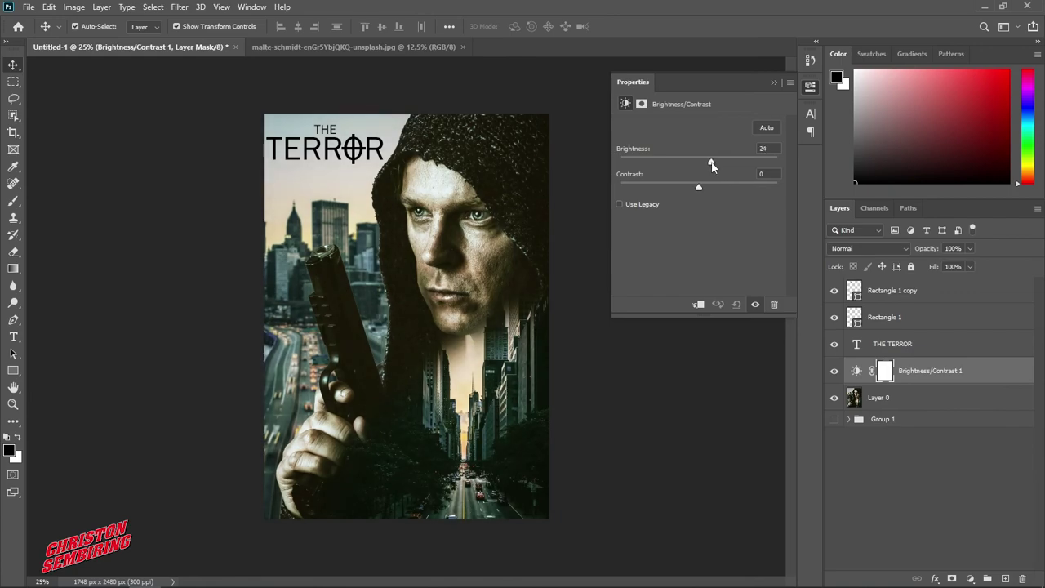
{"action": "left_click", "coordinate": [773, 82]}
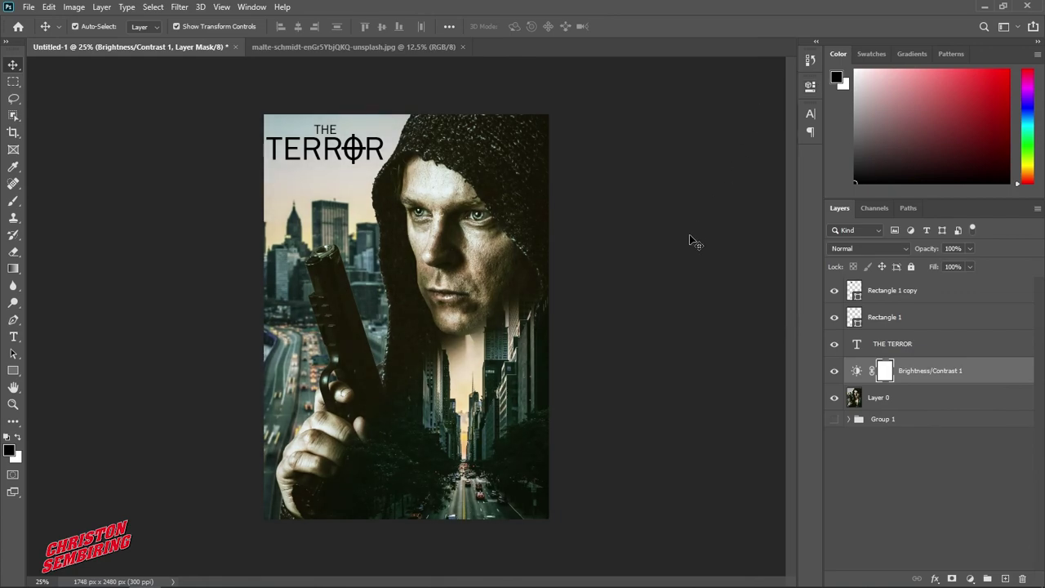
{"action": "left_click", "coordinate": [690, 237]}
{"action": "key", "text": "ctrl+0"}
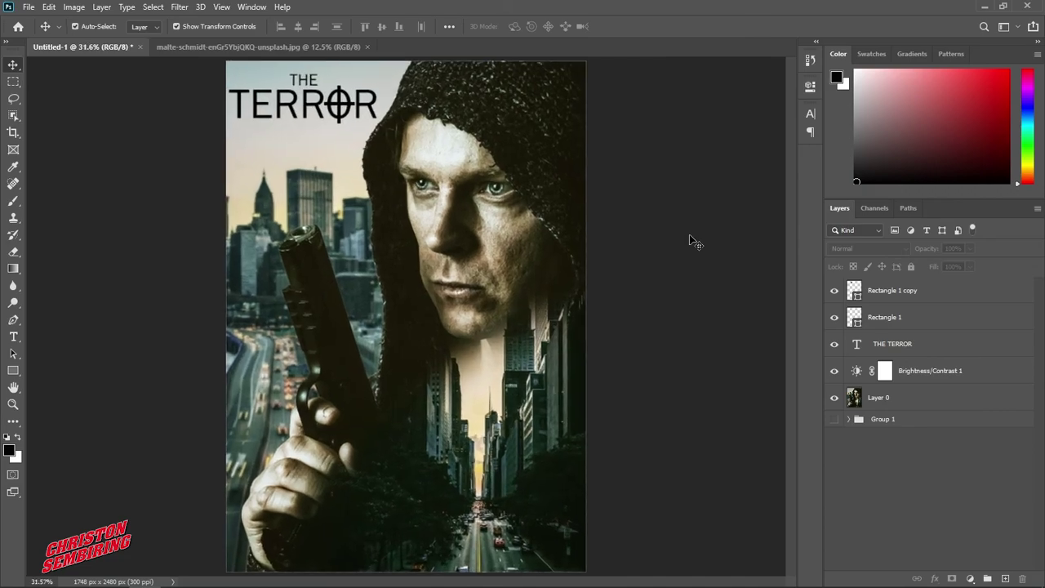